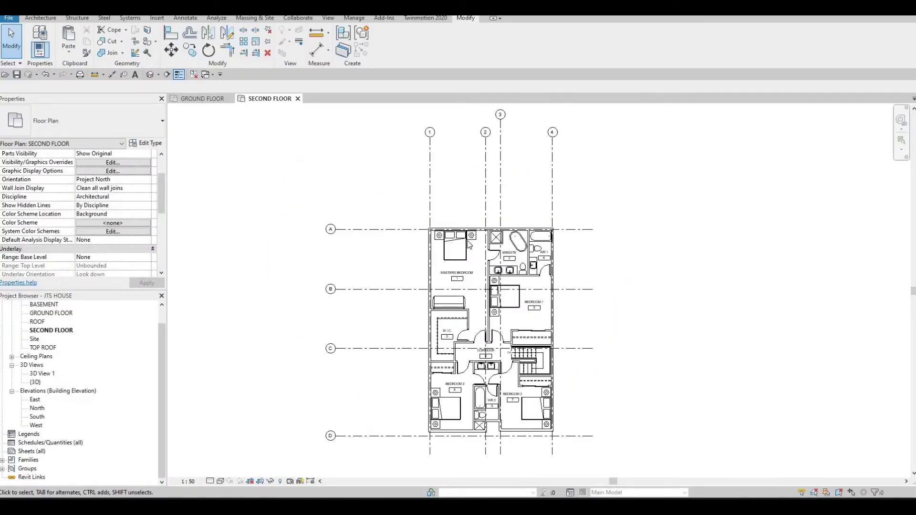
- Examine the second floor plan's room layout and compare it with the ground floor plan
scroll(469, 244, "up", 3)
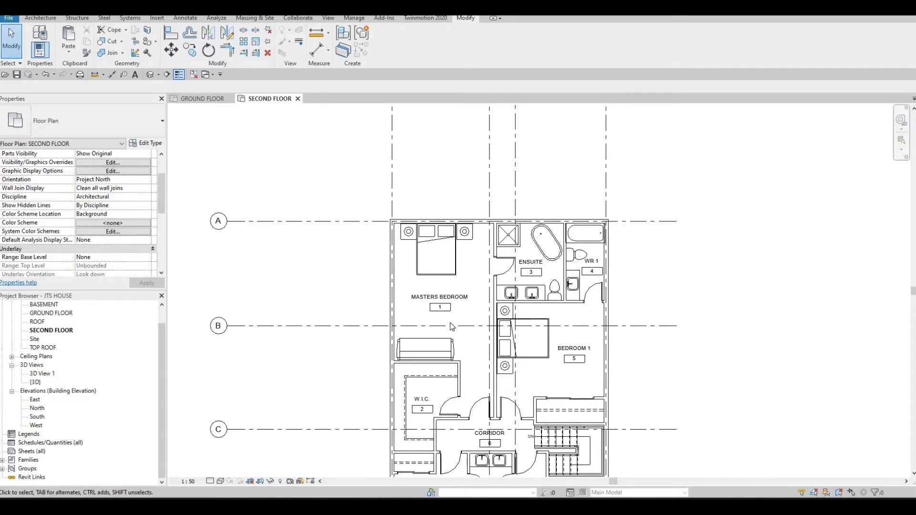
middle_click_drag(441, 332, 402, 240)
scroll(294, 265, "down", 1)
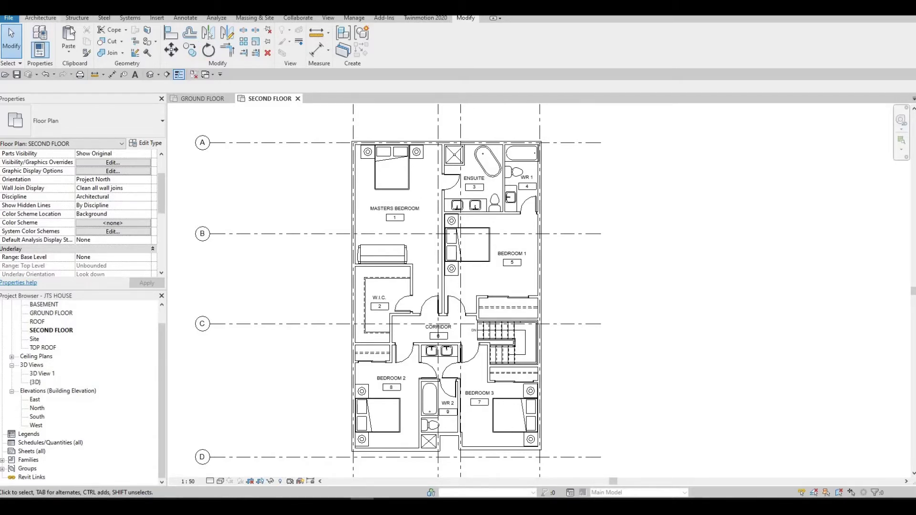
left_click(40, 18)
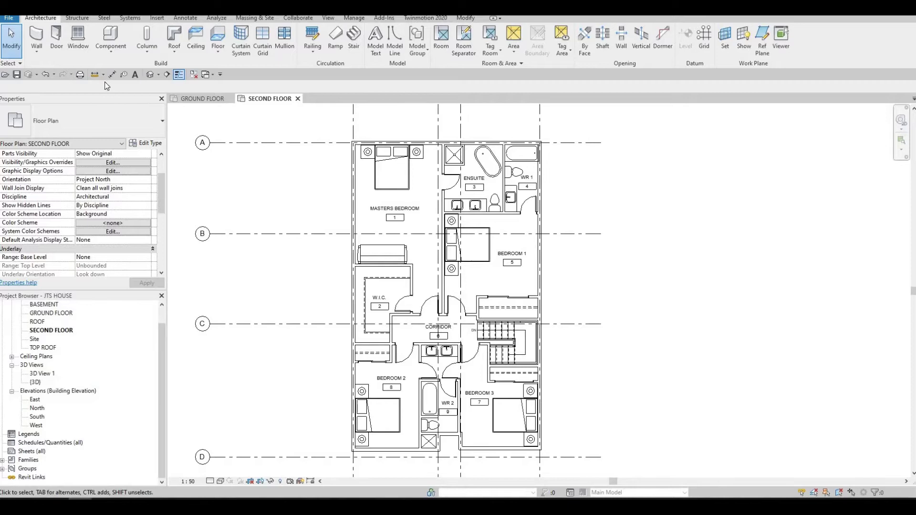
left_click(202, 98)
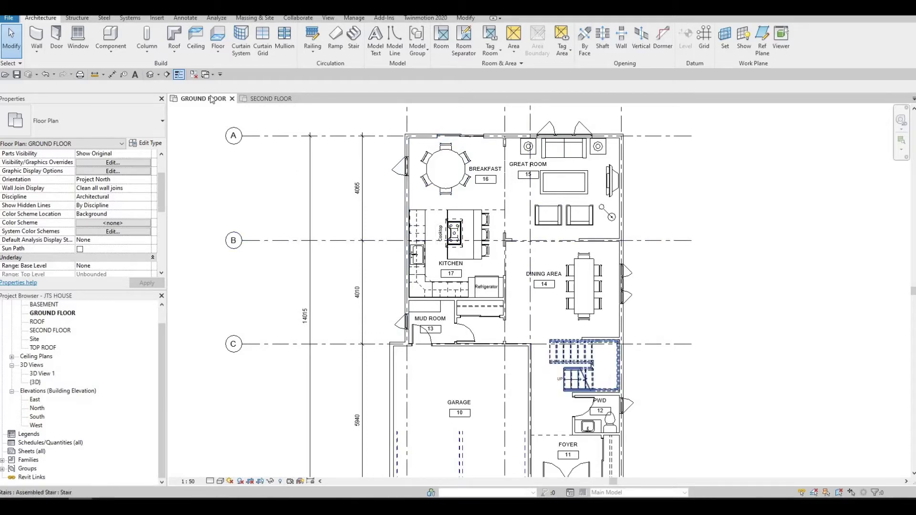
left_click(255, 100)
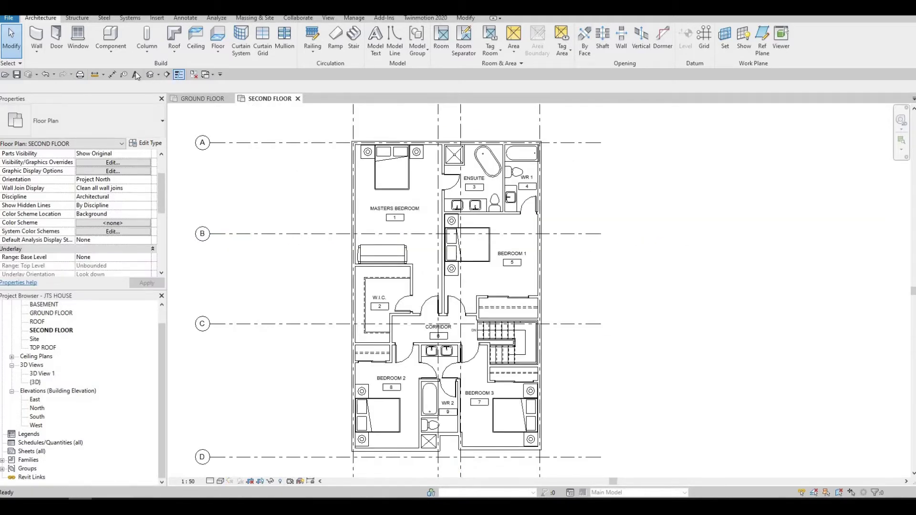
- Check the casement window types used in the ground floor's breakfast, mud room and powder room walls
left_click(197, 99)
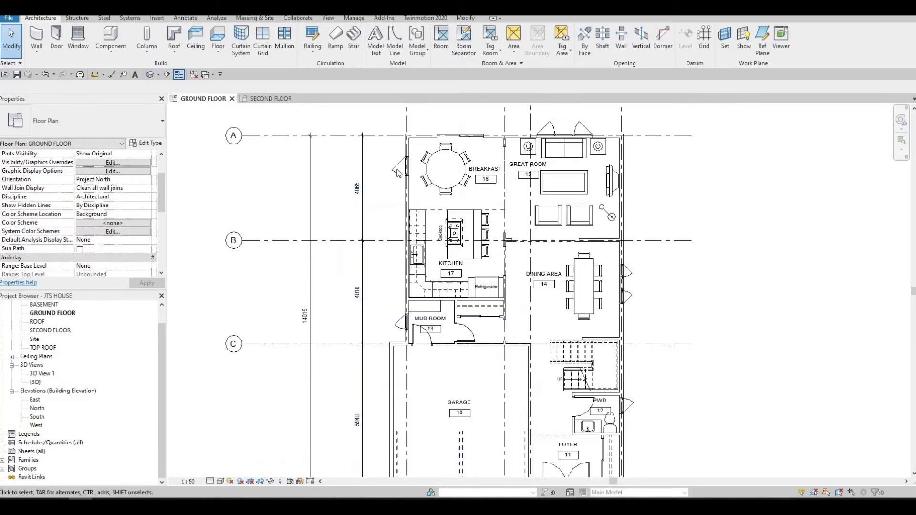
left_click(395, 171)
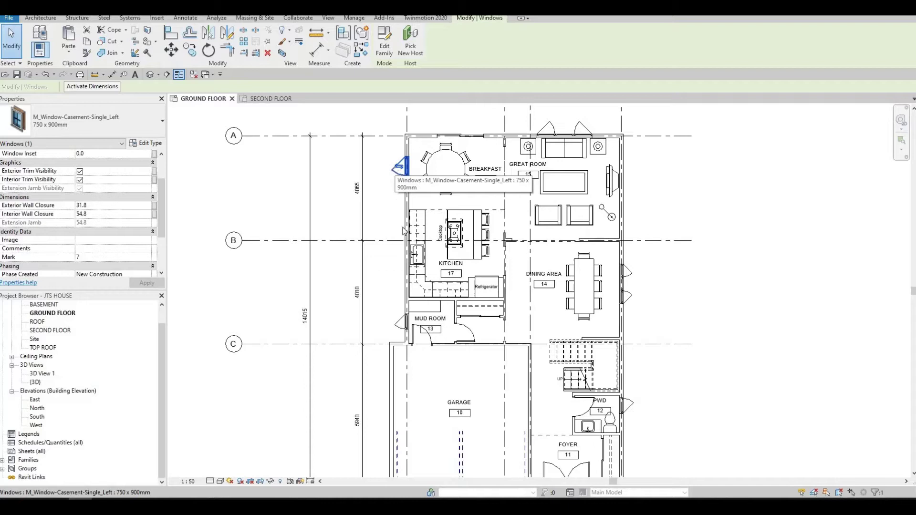
left_click(405, 324)
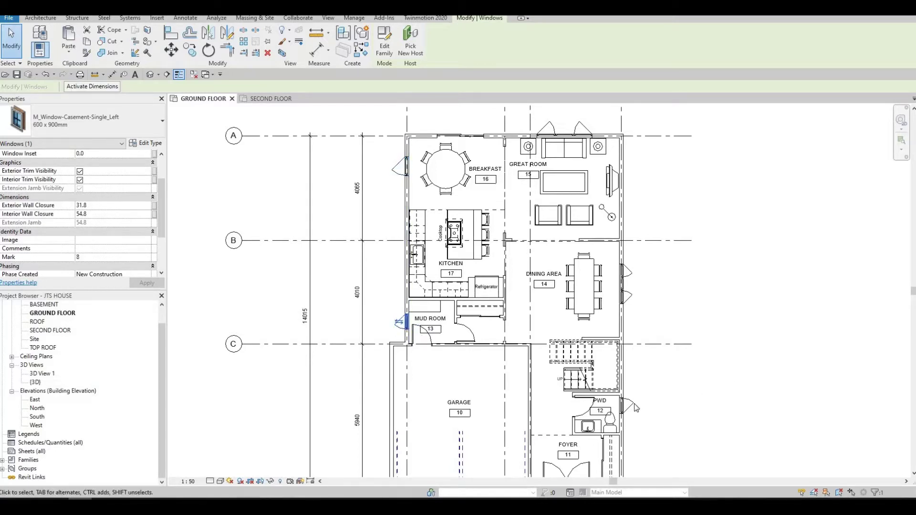
left_click(628, 405)
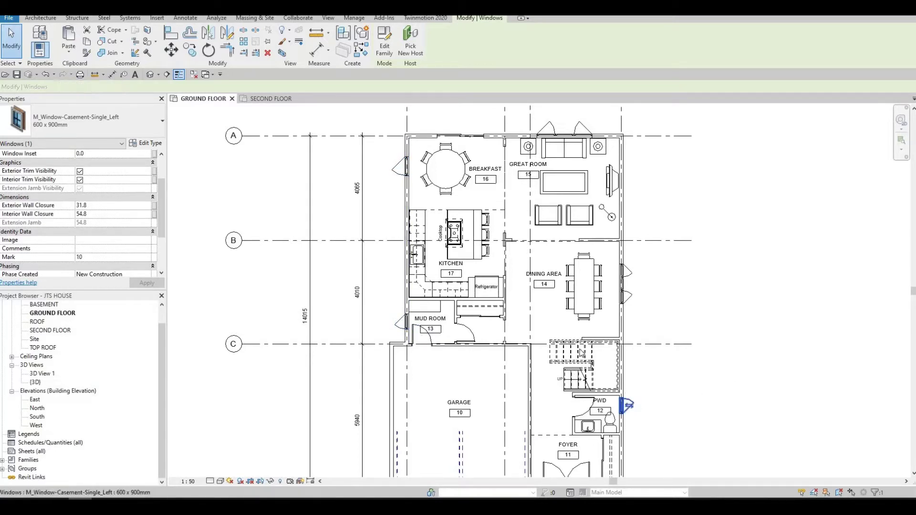
left_click(400, 168)
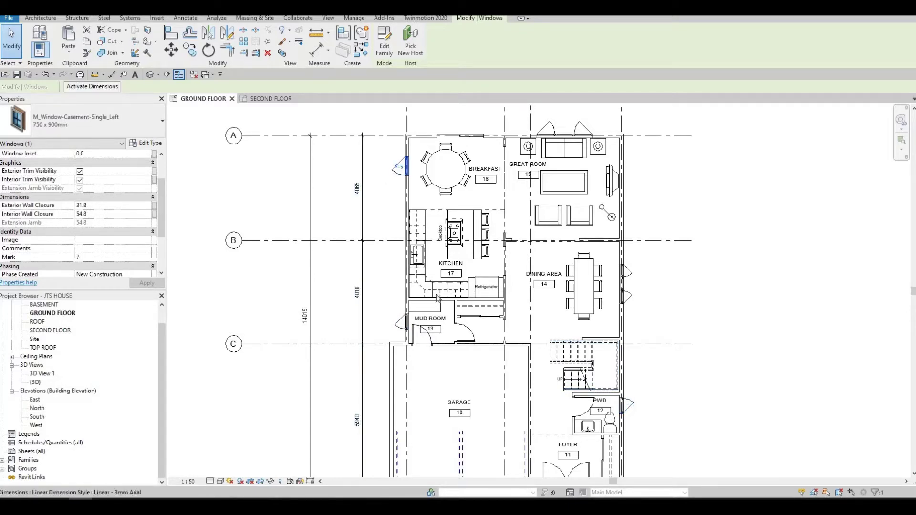
left_click(630, 410)
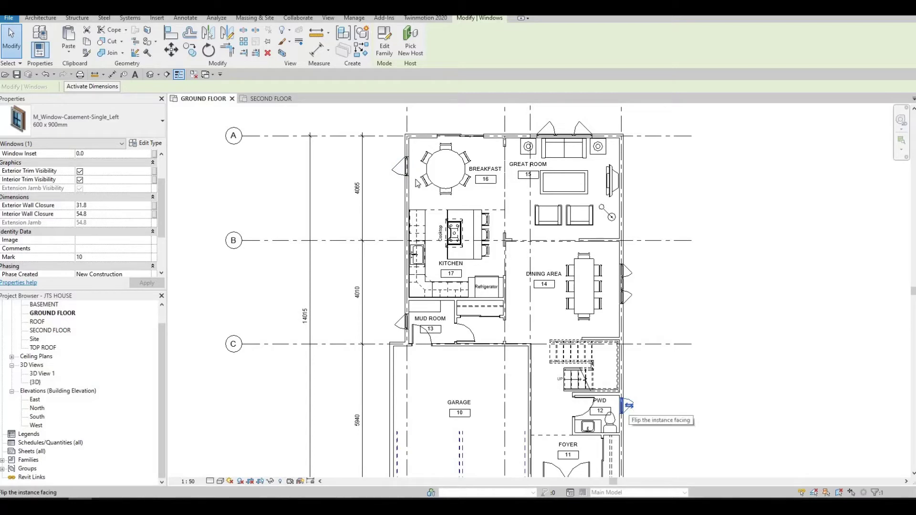
left_click(395, 169)
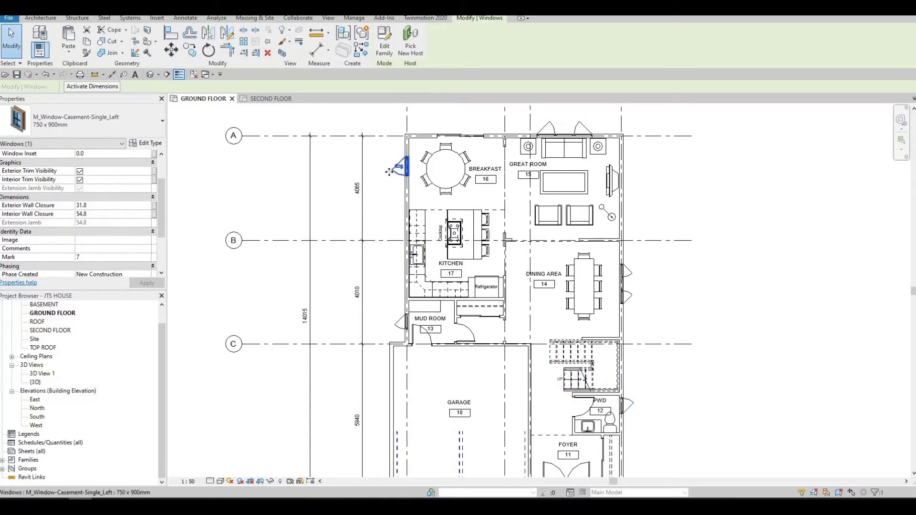
left_click(265, 98)
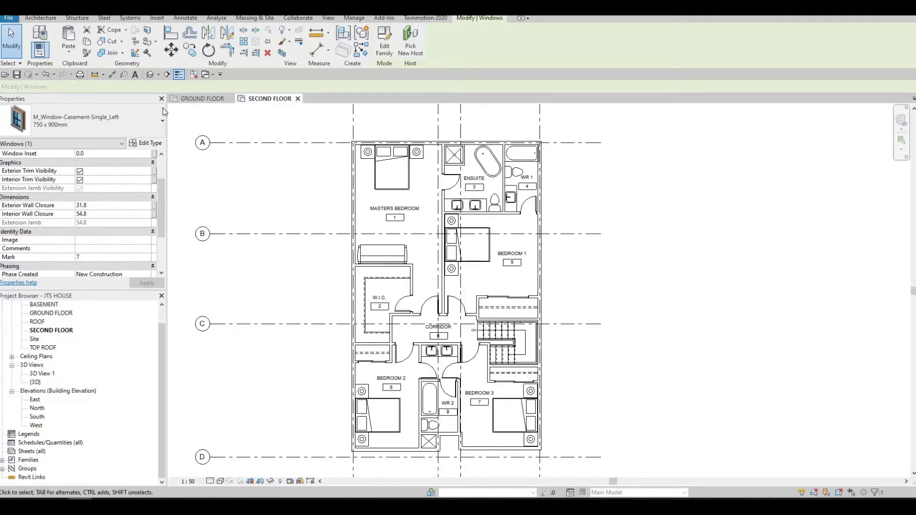
left_click(195, 99)
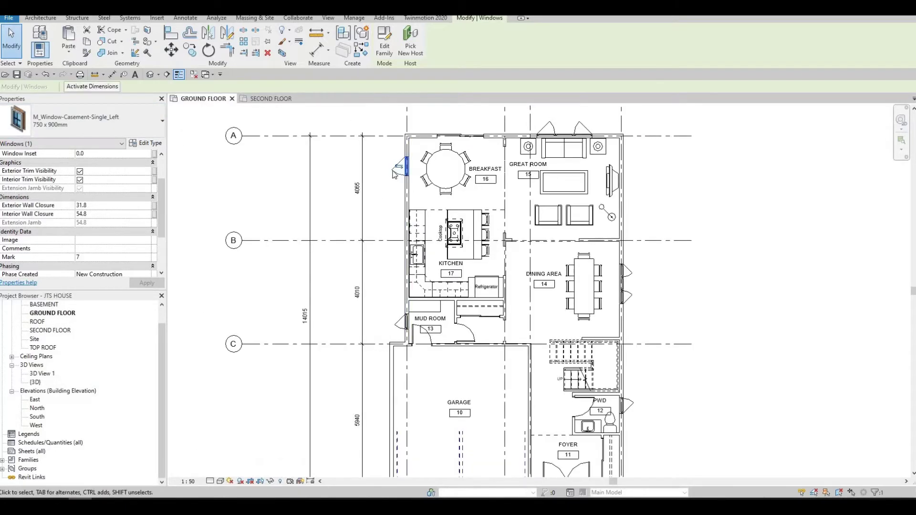
key("Escape")
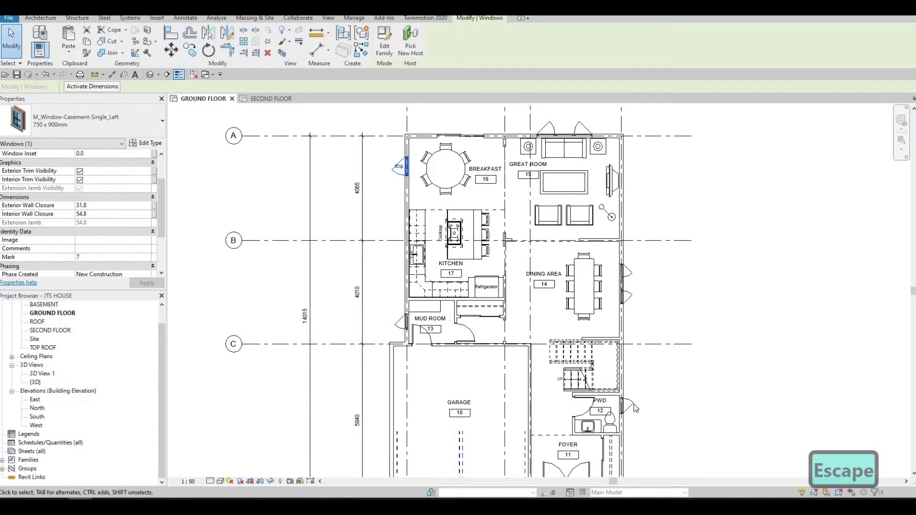
- Place a copy of the powder room's 600 x 900 mm casement window type in WR 1's exterior wall on the second floor, about 1300 mm from Bedroom 1's wall
left_click(635, 407)
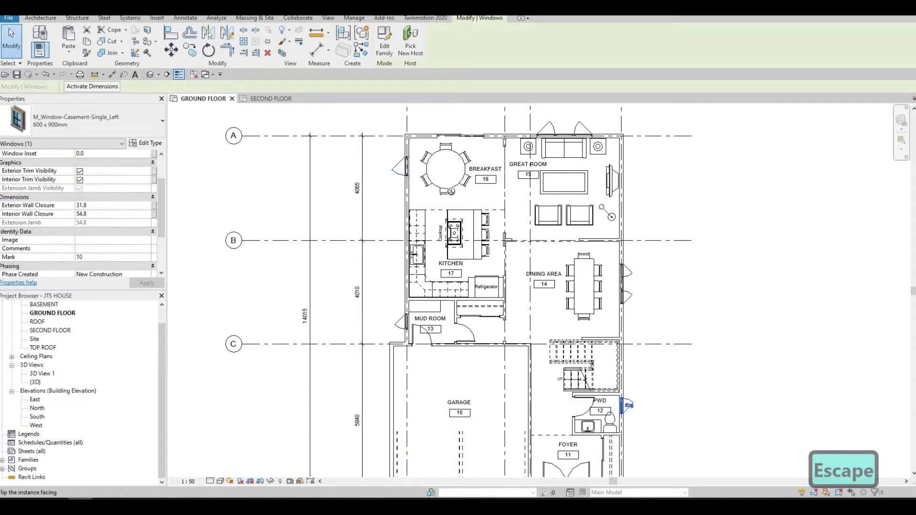
key("c")
key("s")
left_click(271, 99)
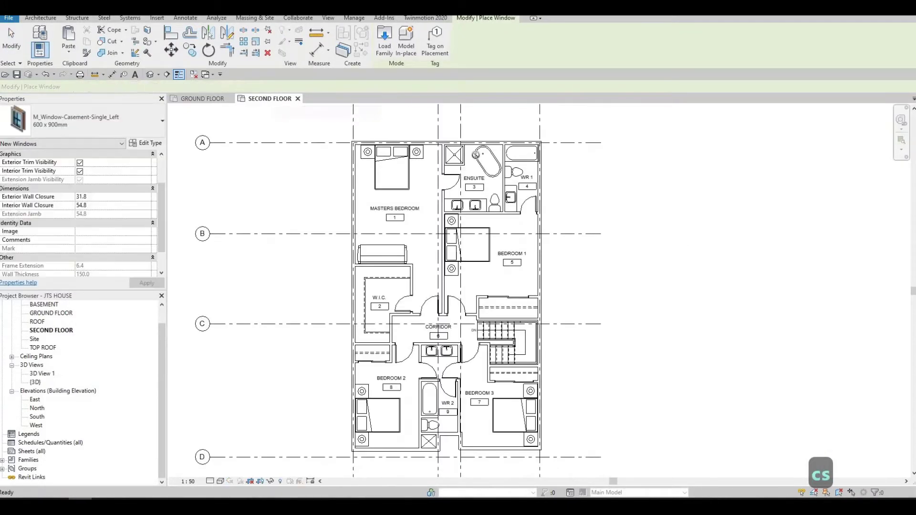
scroll(482, 135, "up", 2)
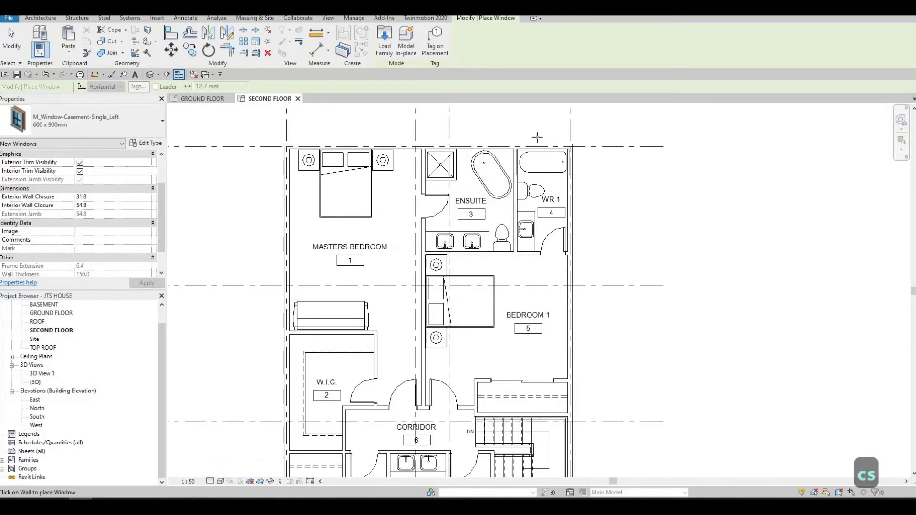
scroll(539, 205, "up", 2)
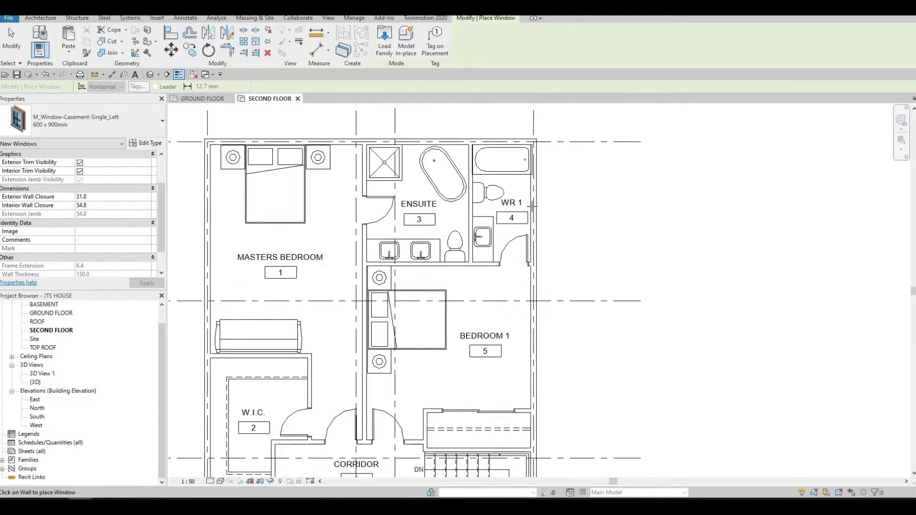
scroll(532, 206, "up", 1)
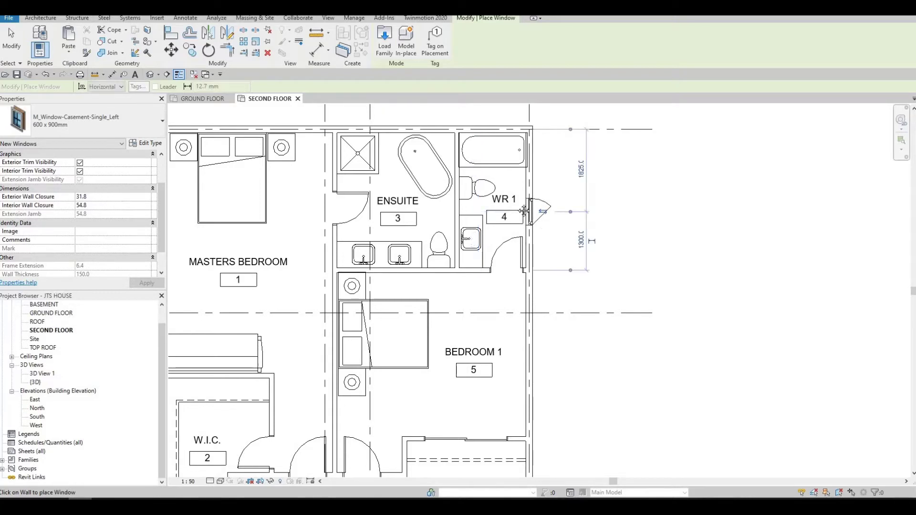
- Place a 600 x 900 mm casement window in WR 2's recessed exterior wall, about 460 mm from grid 2
scroll(532, 214, "down", 3)
middle_click_drag(440, 421, 430, 284)
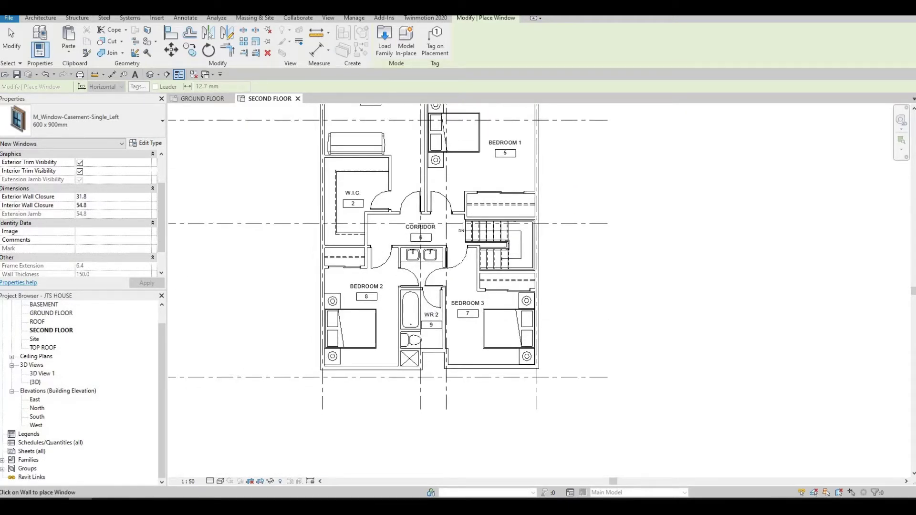
scroll(458, 352, "up", 2)
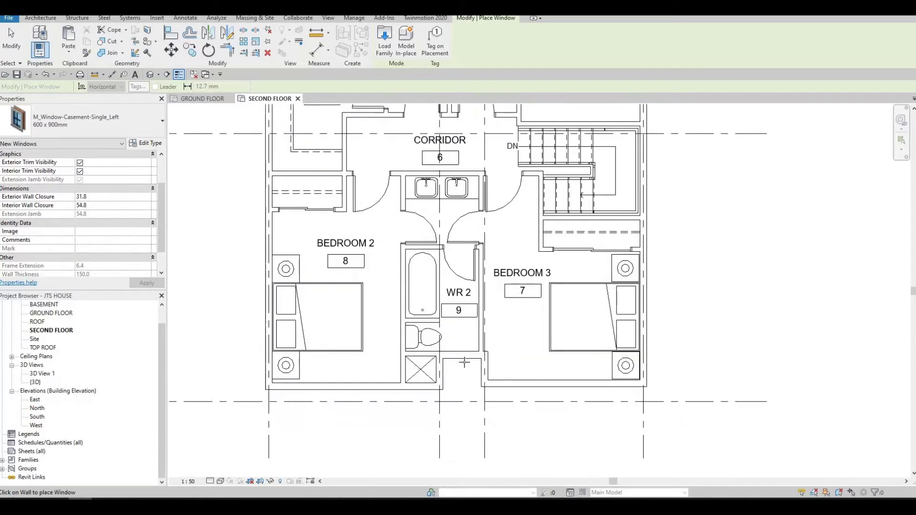
scroll(464, 362, "up", 2)
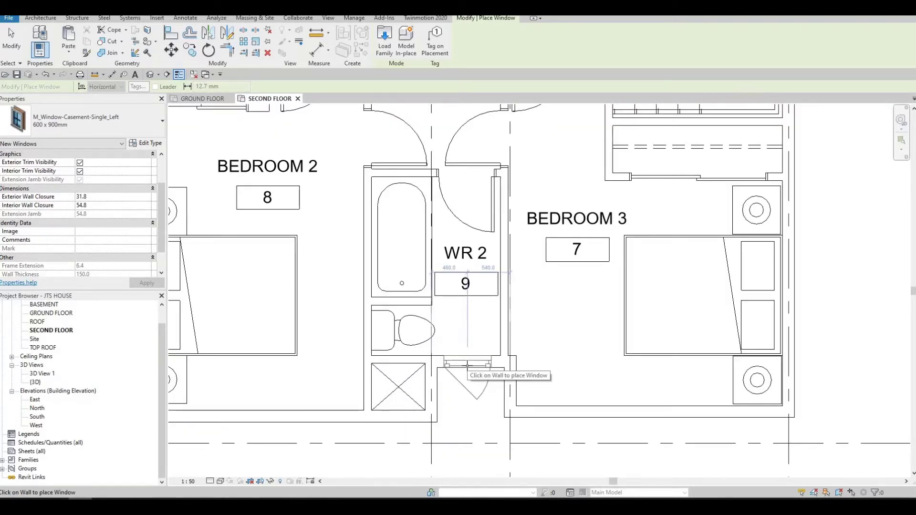
left_click(468, 366)
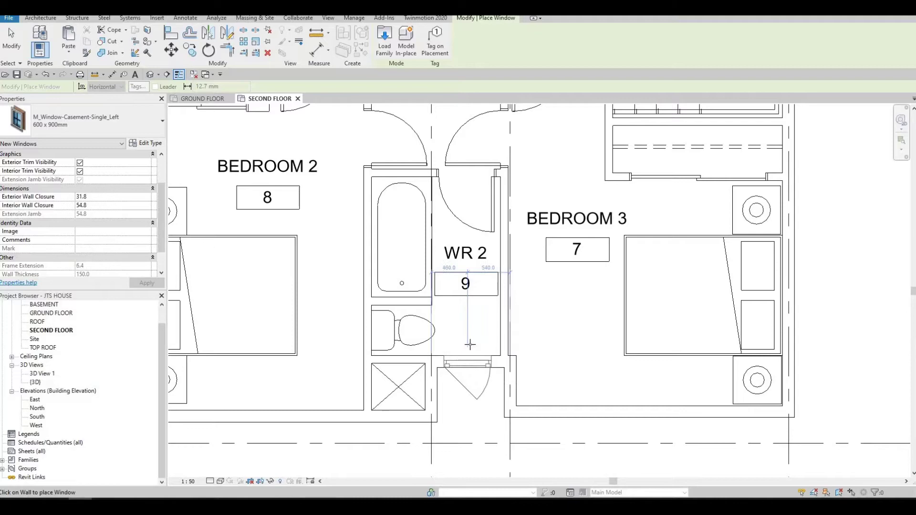
- Place a 600 x 900 mm casement window in the ensuite's exterior wall behind the tub, about 800 mm from the WR 1 partition
scroll(466, 281, "down", 5)
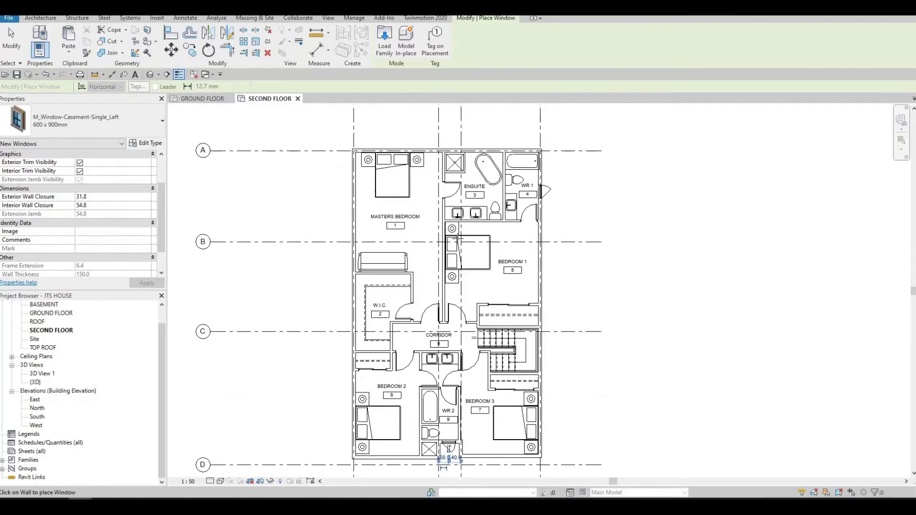
middle_click_drag(458, 238, 435, 326)
scroll(464, 231, "up", 2)
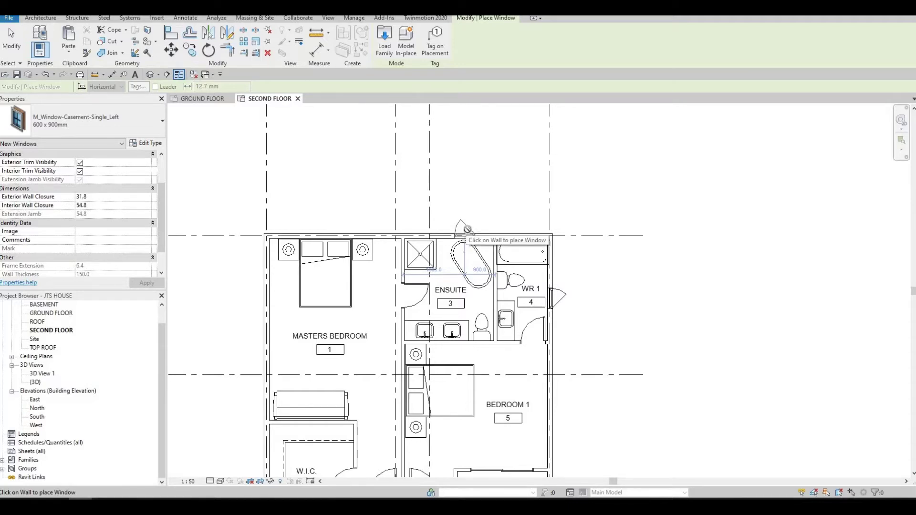
left_click(467, 234)
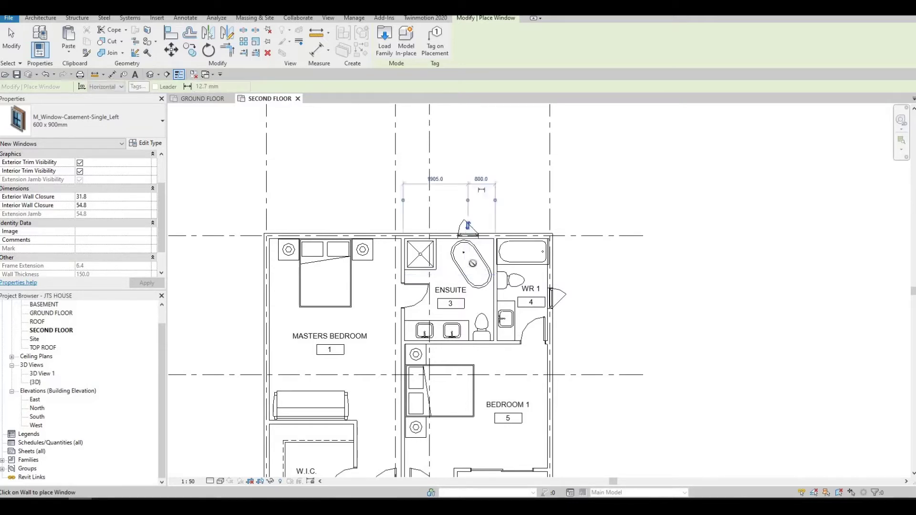
key("Escape")
key("Escape")
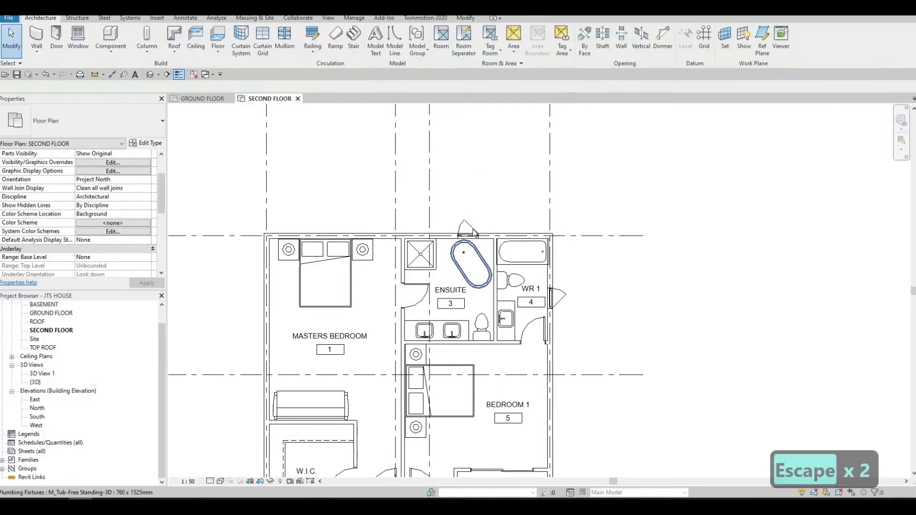
- Change the ensuite window's type to M_Window-Casement-Single_Left 900 x 900mm
left_click(468, 234)
left_click(76, 123)
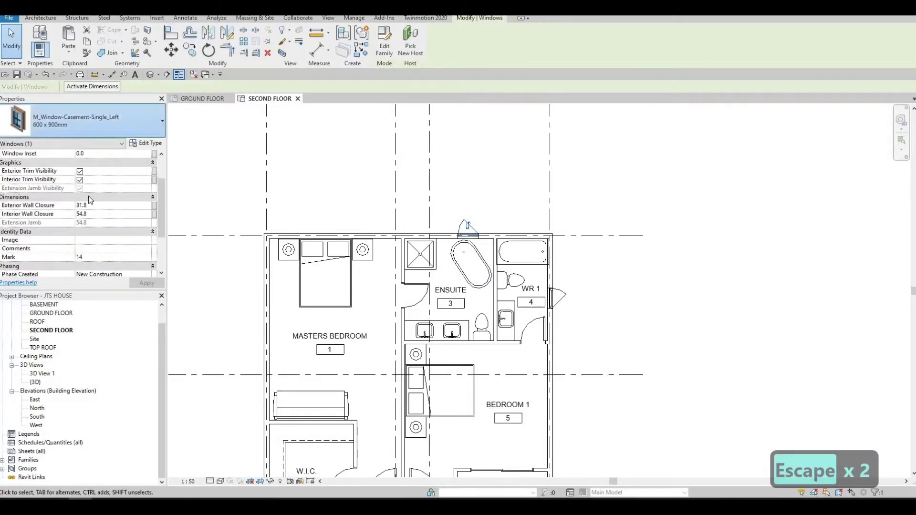
scroll(86, 283, "down", 2)
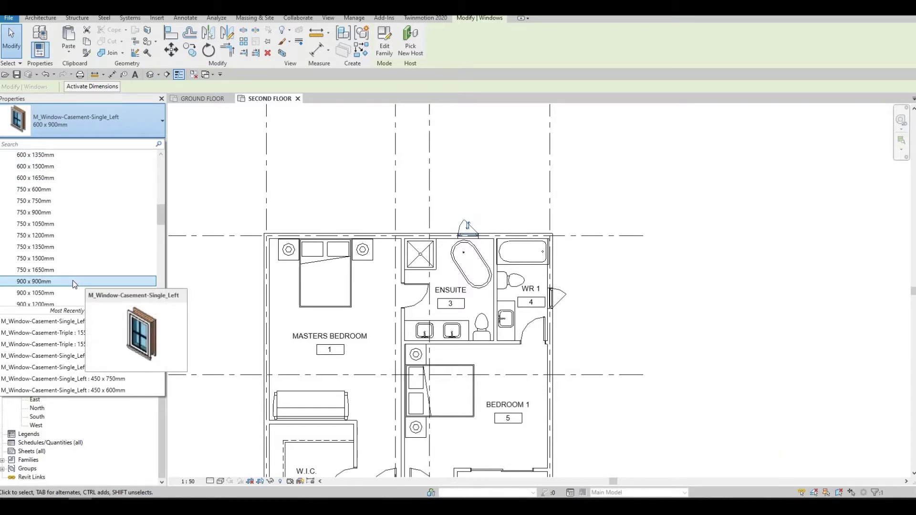
left_click(73, 281)
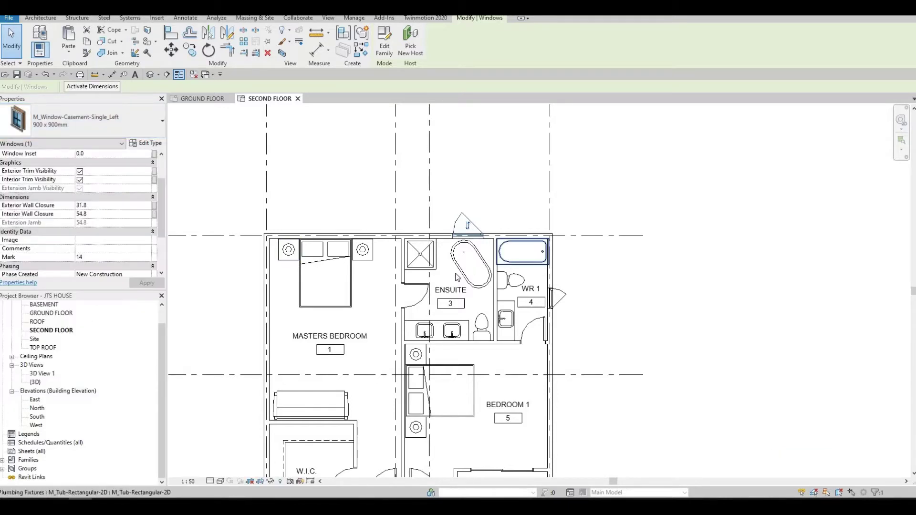
key("Escape")
key("Escape")
middle_click_drag(456, 278, 471, 235)
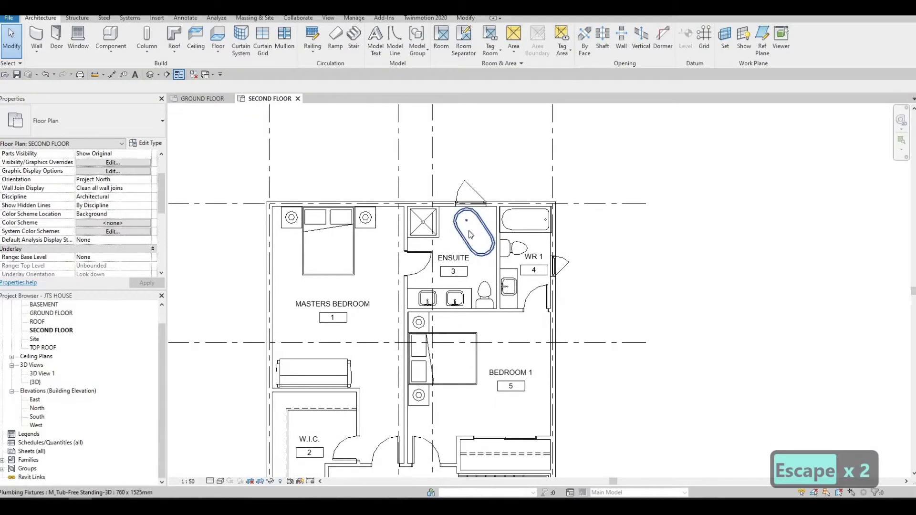
- Place a copy of the ground floor great room's 2150 x 1500mm triple casement window in the Masters Bedroom's headboard-side exterior wall, 1800 mm from the outer corner
left_click(203, 99)
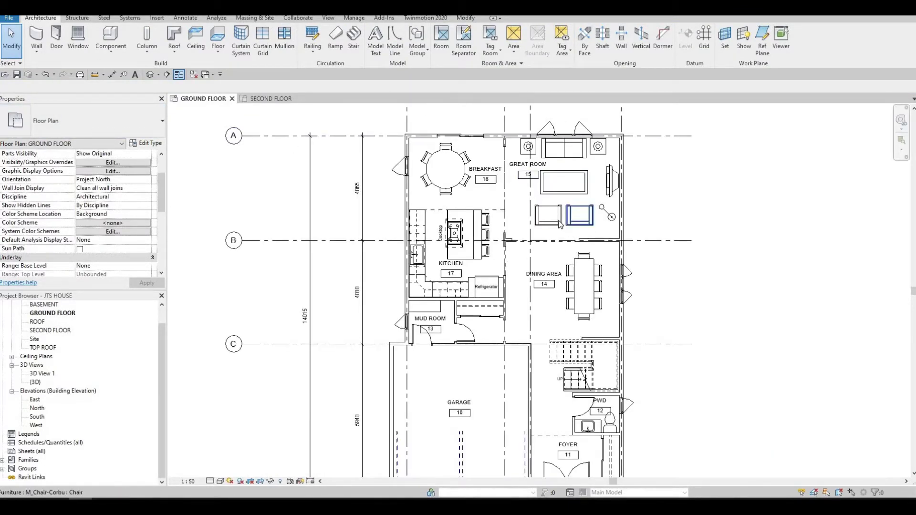
middle_click_drag(587, 276, 538, 310)
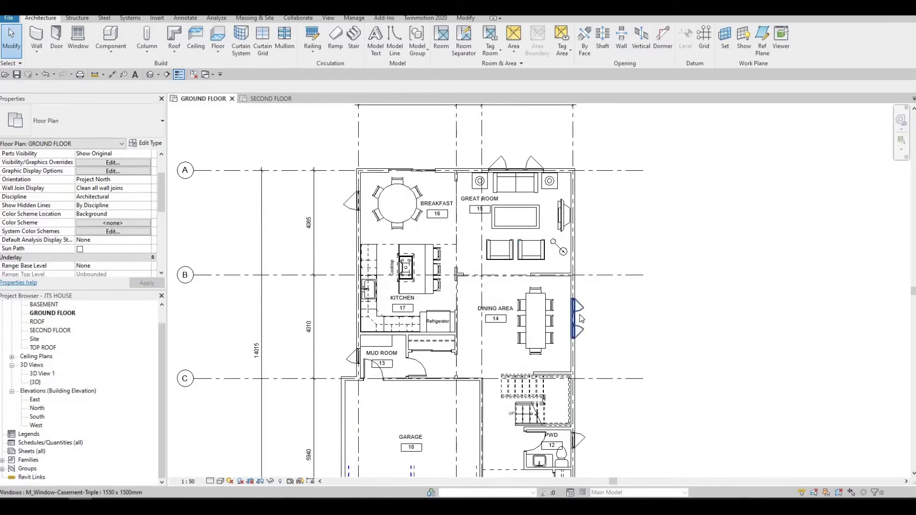
left_click(576, 310)
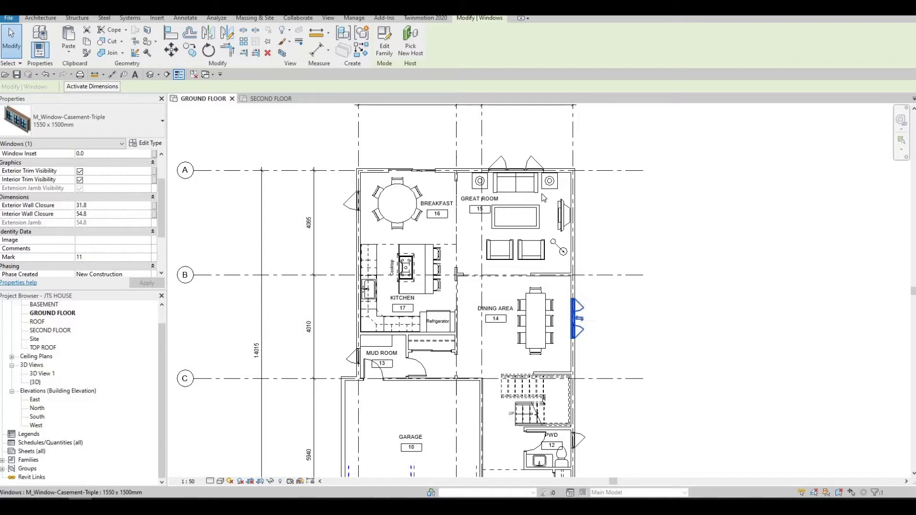
key("Escape")
left_click(531, 165)
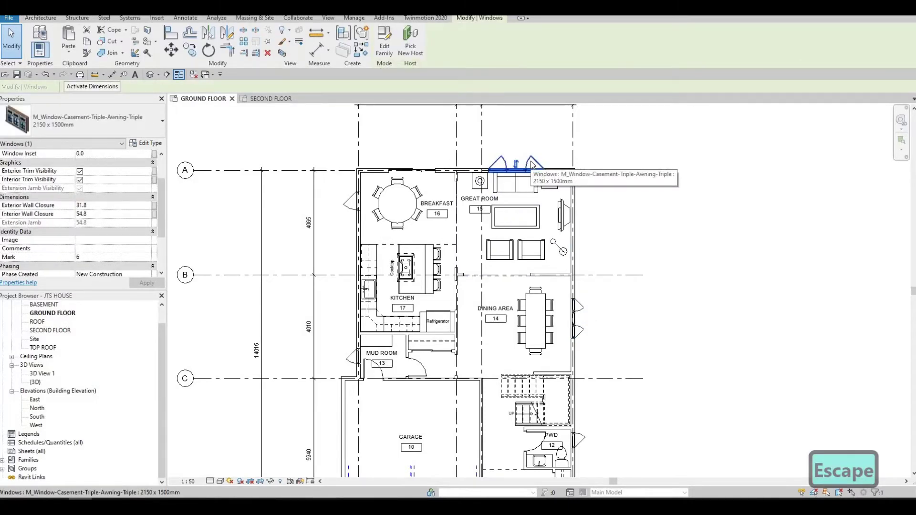
scroll(513, 186, "down", 3)
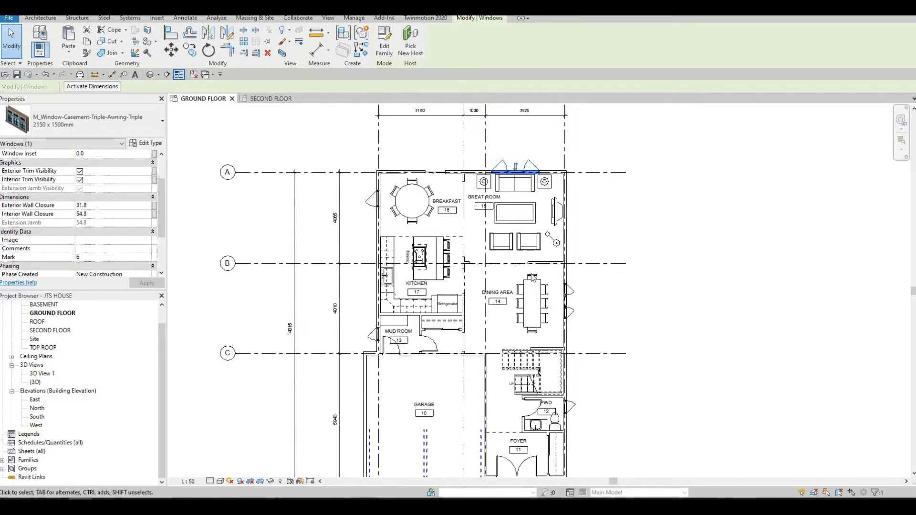
scroll(538, 190, "up", 2)
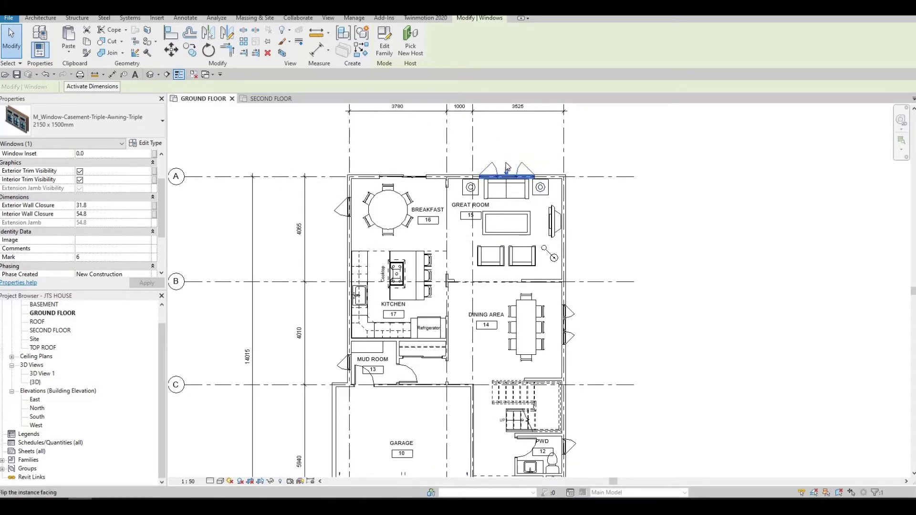
key("c")
key("s")
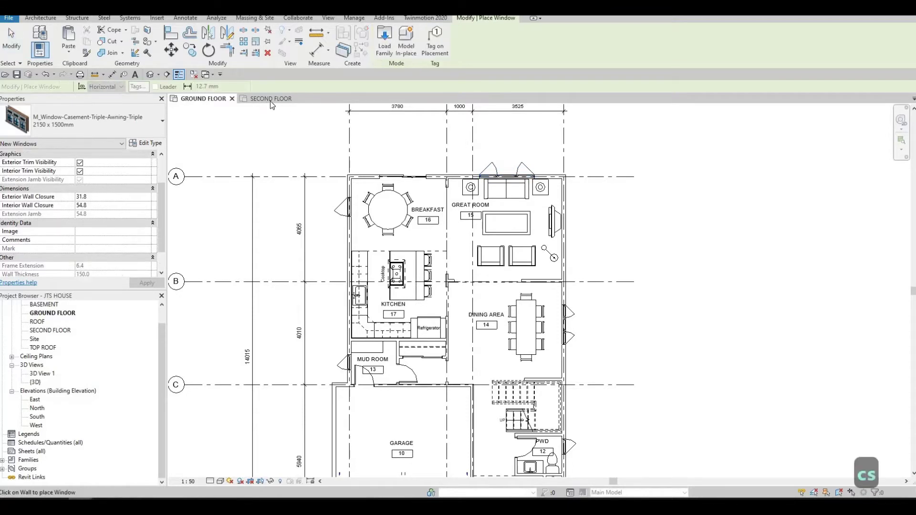
left_click(270, 99)
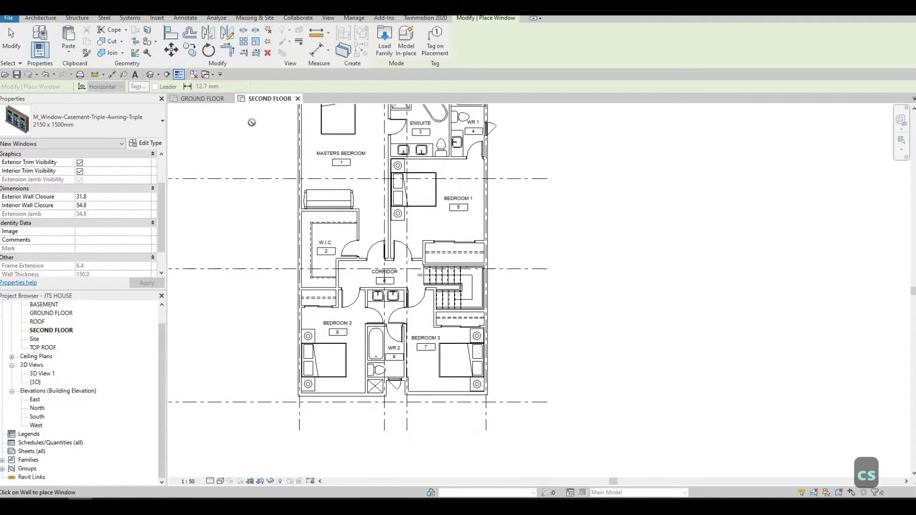
scroll(325, 170, "up", 2)
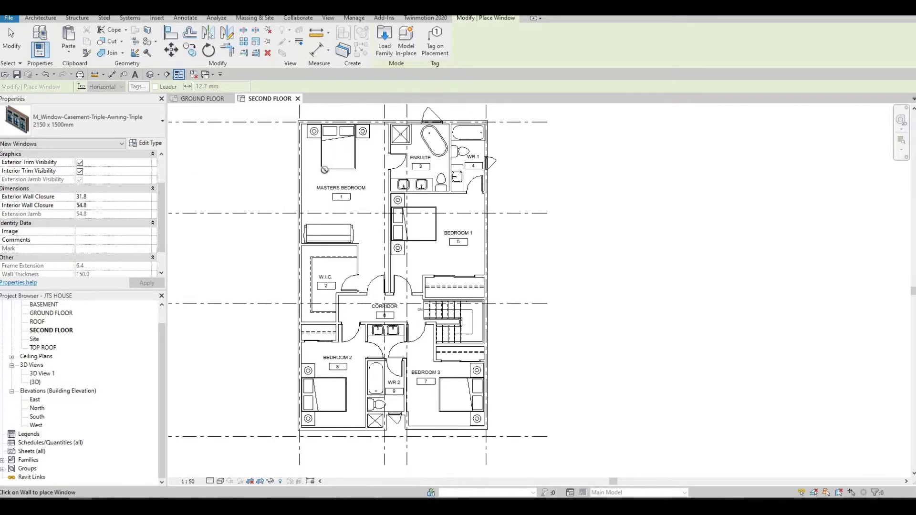
middle_click_drag(325, 169, 305, 228)
scroll(323, 189, "up", 1)
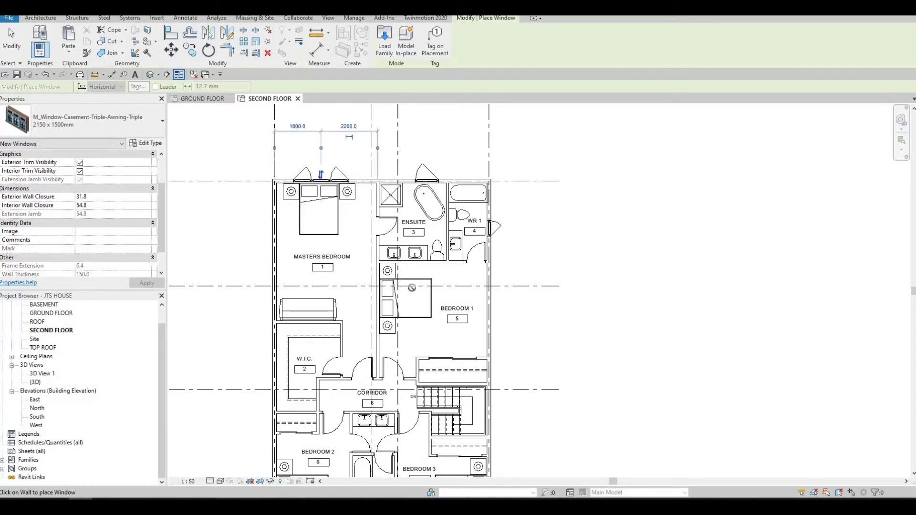
- Place 2150 x 1500mm triple casement windows centred in the exterior walls of Bedroom 3 and Bedroom 2 along grid D
middle_click_drag(440, 321, 447, 112)
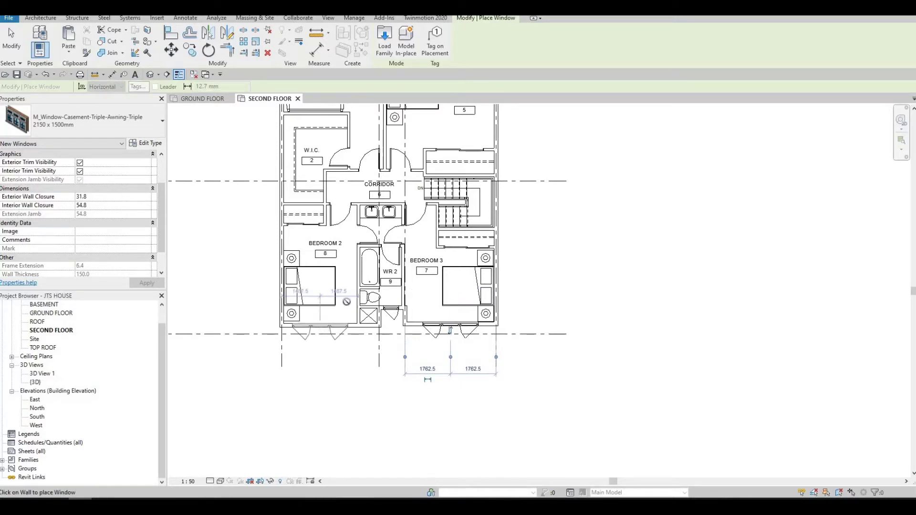
left_click(322, 330)
- Place a 2150 x 1500mm triple casement window in Bedroom 1's exterior wall, 1700 mm from the WR 1 partition, and end window placement
middle_click_drag(379, 288, 298, 439)
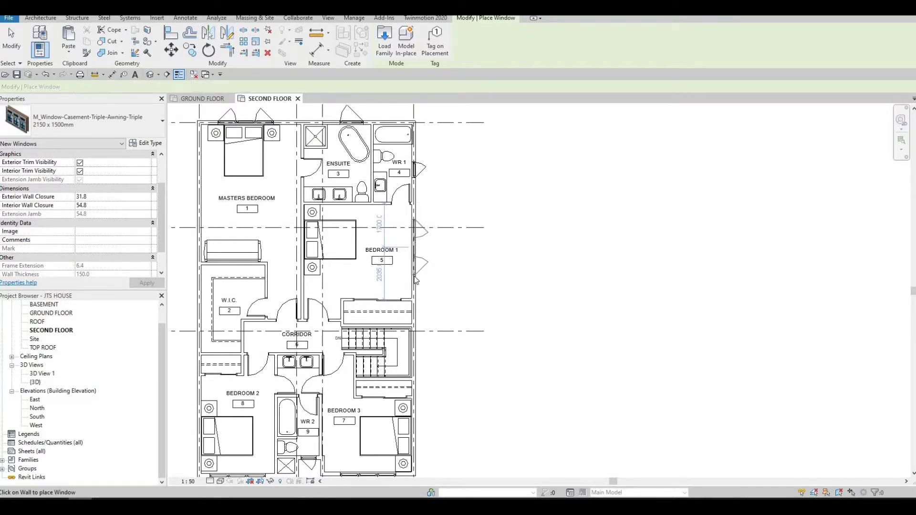
middle_click_drag(290, 178, 341, 154)
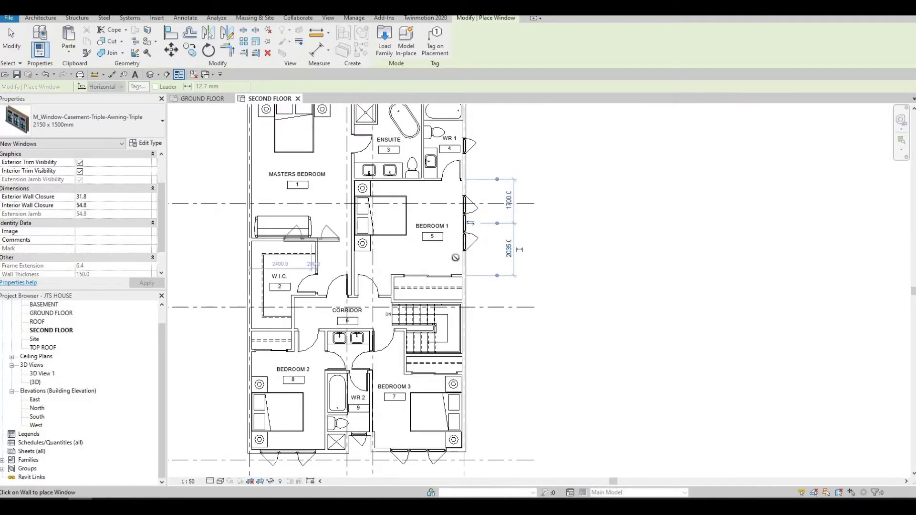
middle_click_drag(438, 252, 470, 267)
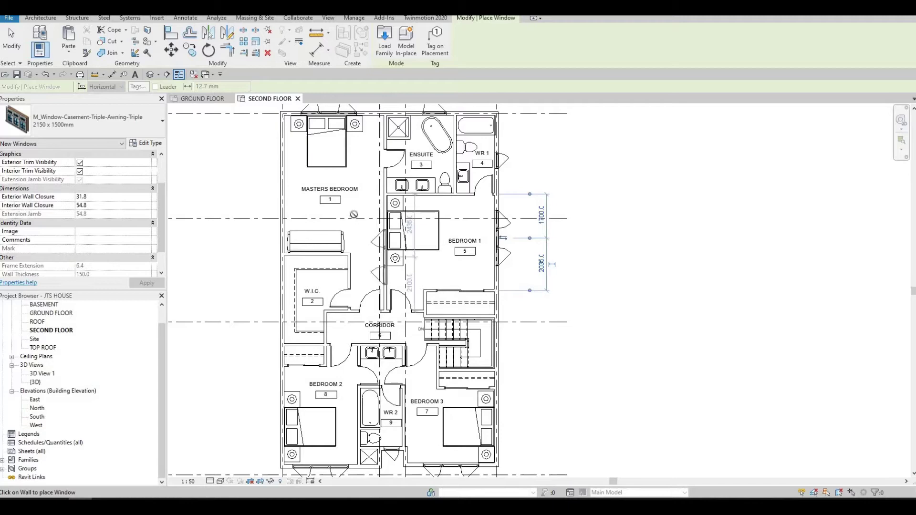
middle_click_drag(324, 127, 357, 220)
scroll(357, 220, "up", 3)
key("Escape")
key("Escape")
key("Escape")
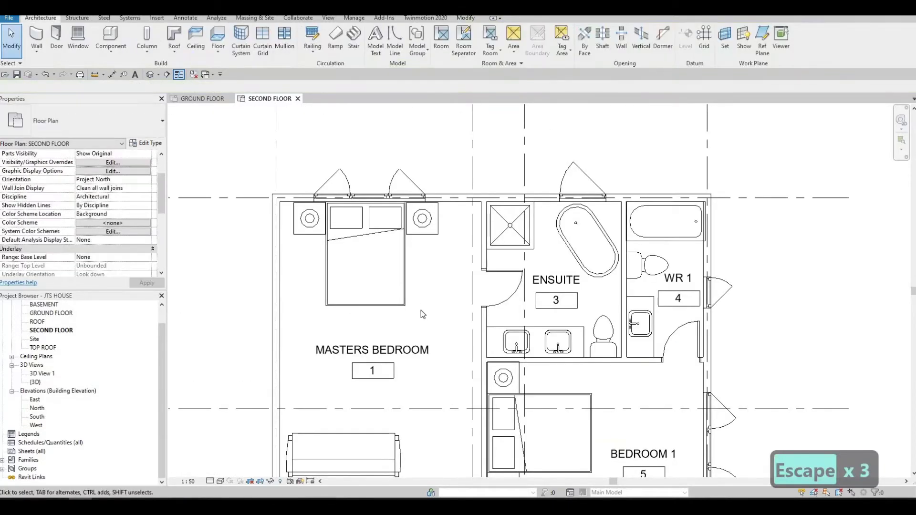
left_click(421, 310)
key("Escape")
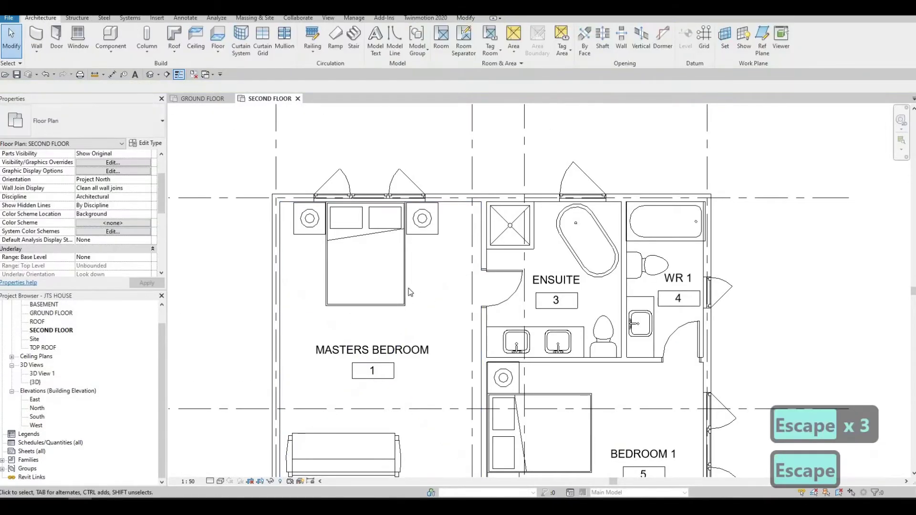
- Rotate the Masters Bedroom's bed and both nightstands together 90 degrees so the headboard faces the exterior side wall
left_click(311, 218)
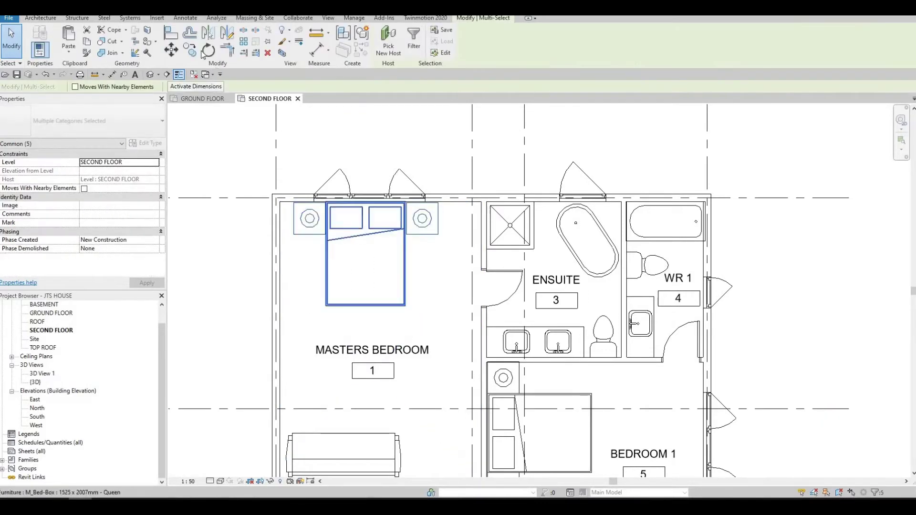
left_click(206, 50)
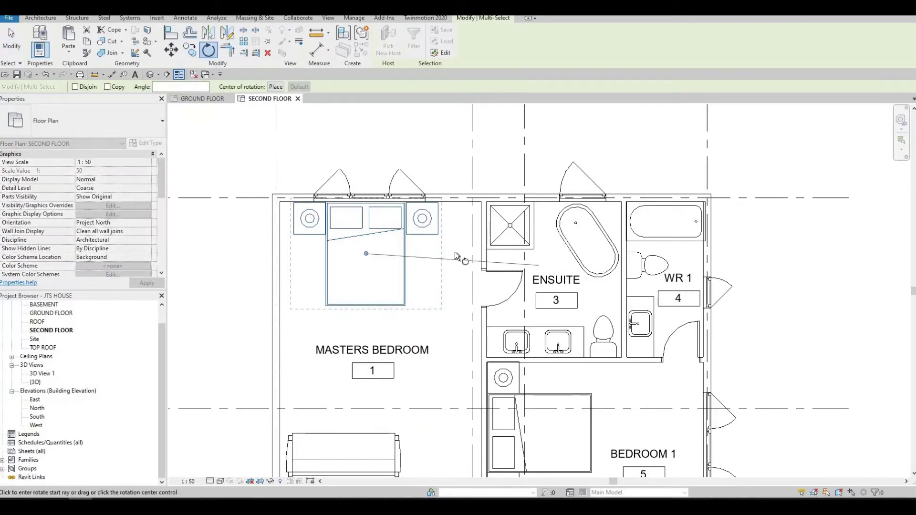
left_click(468, 253)
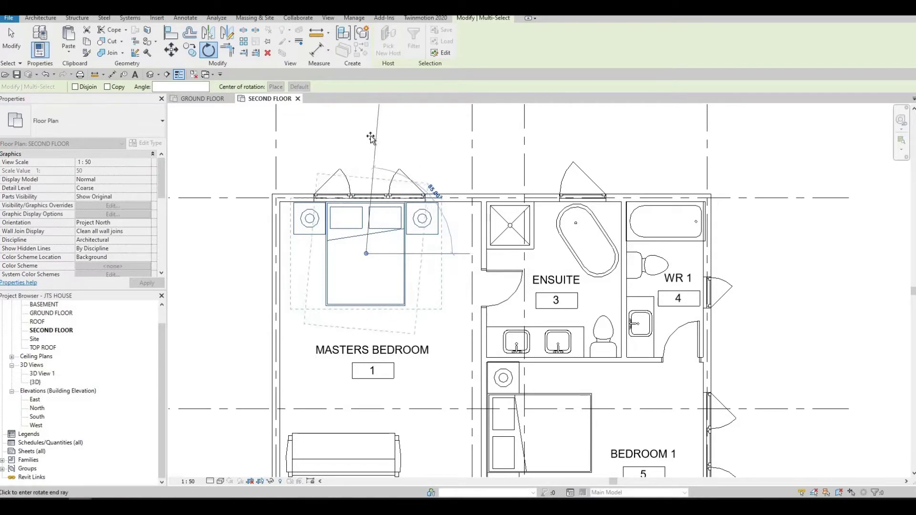
left_click(372, 139)
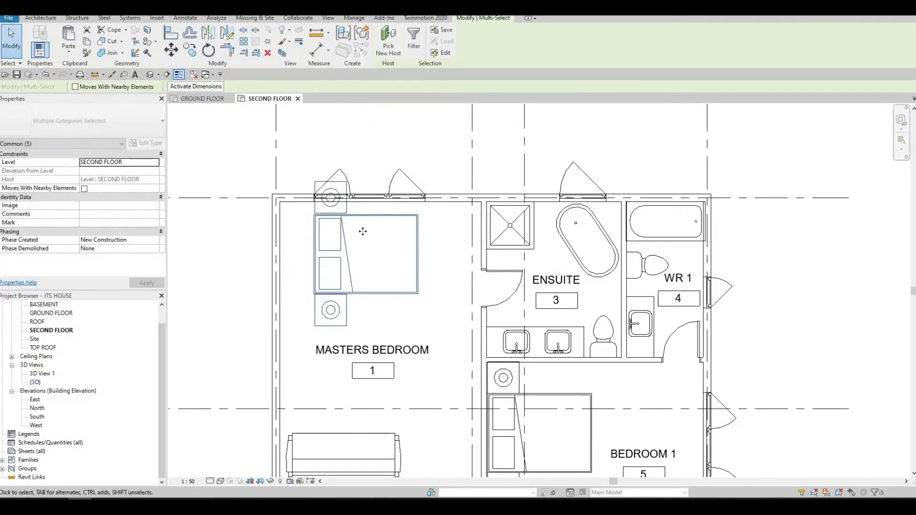
- Nudge the rotated bed and nightstands against the Masters Bedroom's exterior side wall, leaving a small gap to the window wall
key("Down")
key("Down")
key("Down")
key("Left")
key("Left")
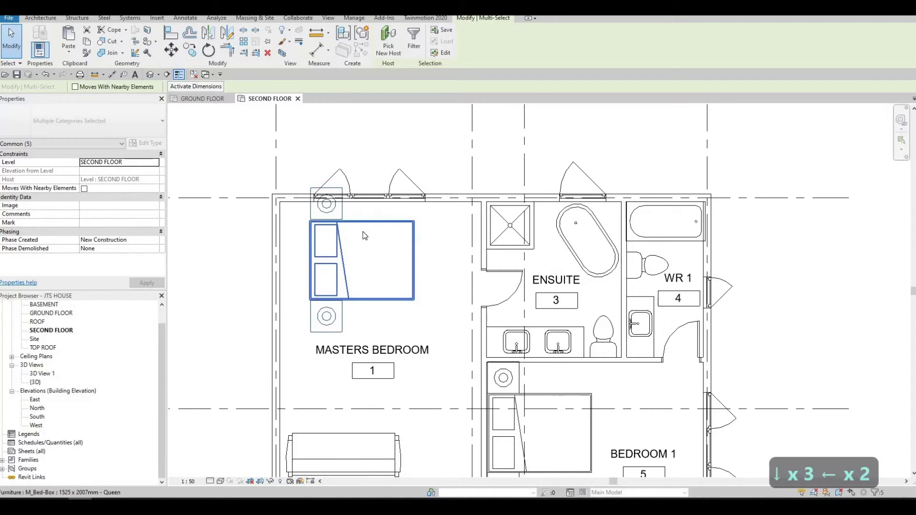
key("Left")
key("Down")
key("Left")
key("Down")
key("Left")
key("Down")
key("Left")
key("Down")
key("Left")
key("Down")
key("Left")
key("Down")
key("Left")
key("Down")
key("Left")
key("Down")
key("Left")
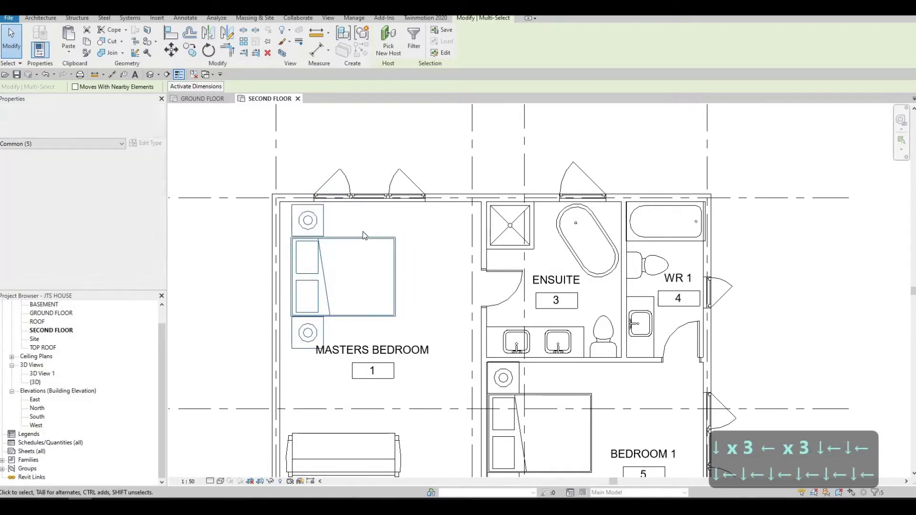
key("Left")
key("Up")
key("Left")
key("Left")
key("Left")
key("Left")
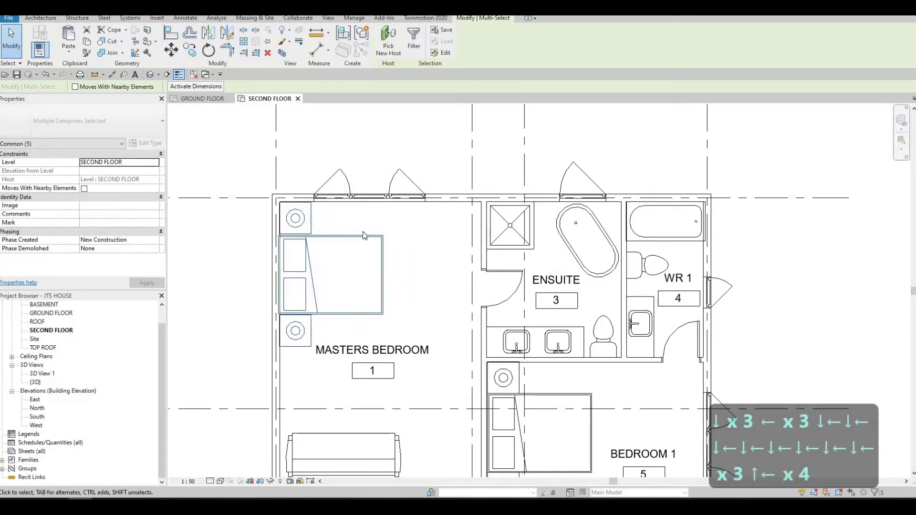
key("Down")
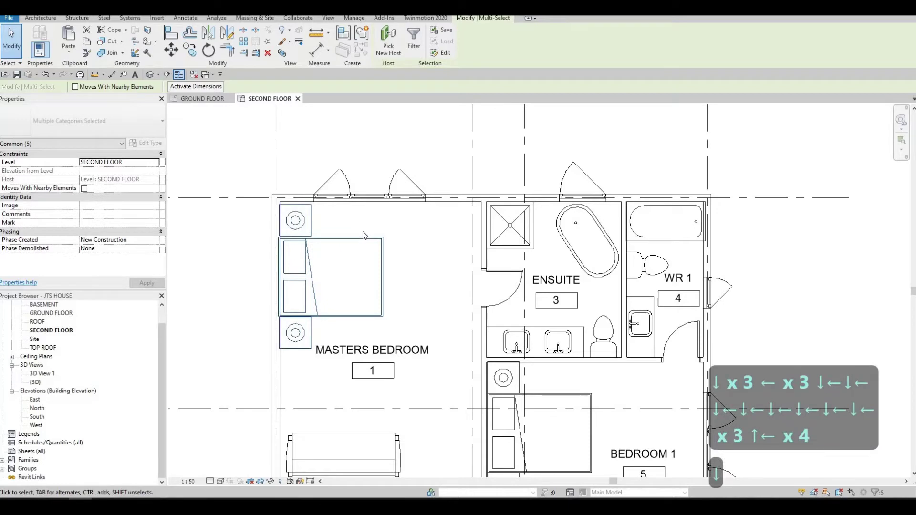
key("Down")
key("Down")
key("Down")
key("Down")
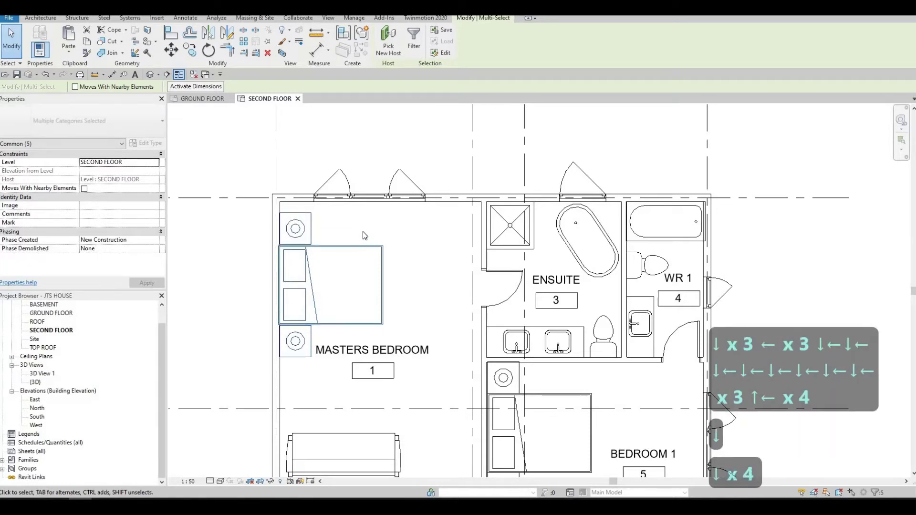
key("Escape")
key("Escape")
- Nudge the Masters Bedroom's triple casement window five increments along its wall toward the ensuite
left_click(386, 203)
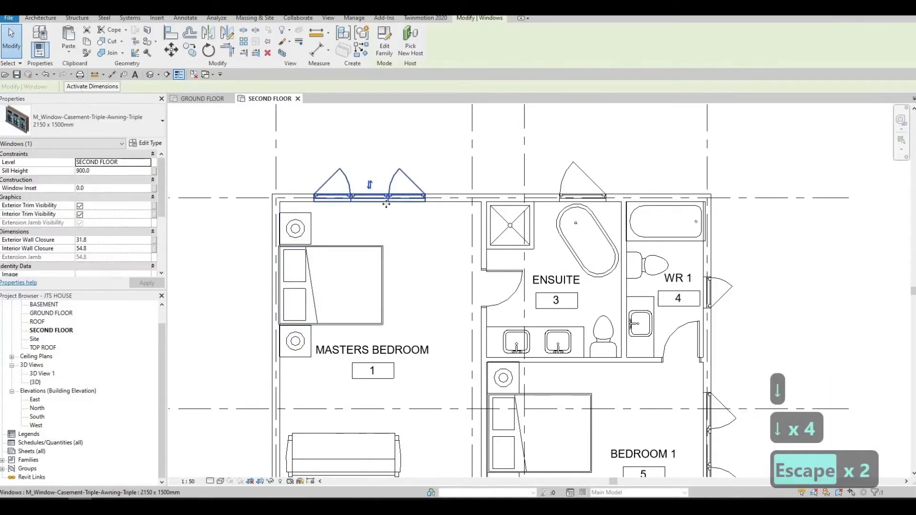
key("Right")
key("Right")
key("Right")
key("Right")
key("Right")
key("Escape")
key("Escape")
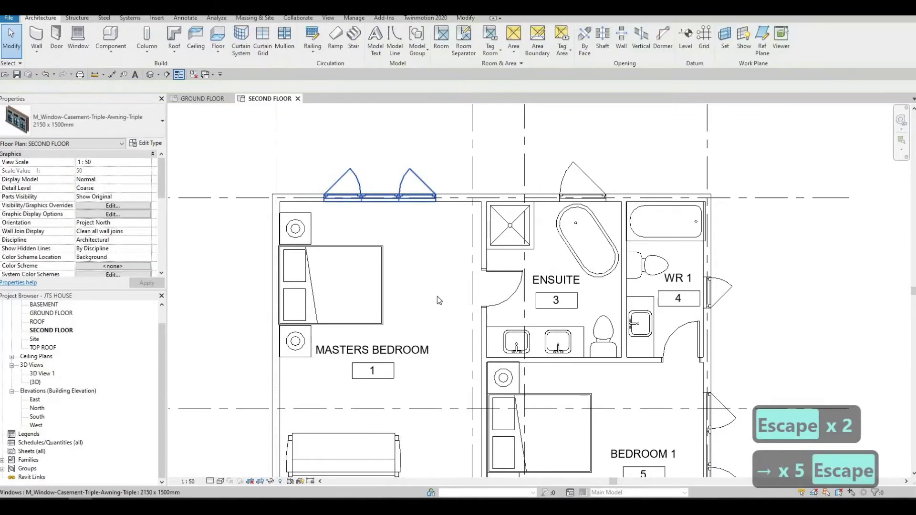
- Nudge the ensuite's freestanding tub slightly toward the shower, keeping it clear of the window wall
scroll(390, 203, "down", 3)
scroll(520, 330, "up", 1)
middle_click_drag(520, 340, 455, 252)
scroll(522, 275, "down", 1)
scroll(489, 281, "up", 4)
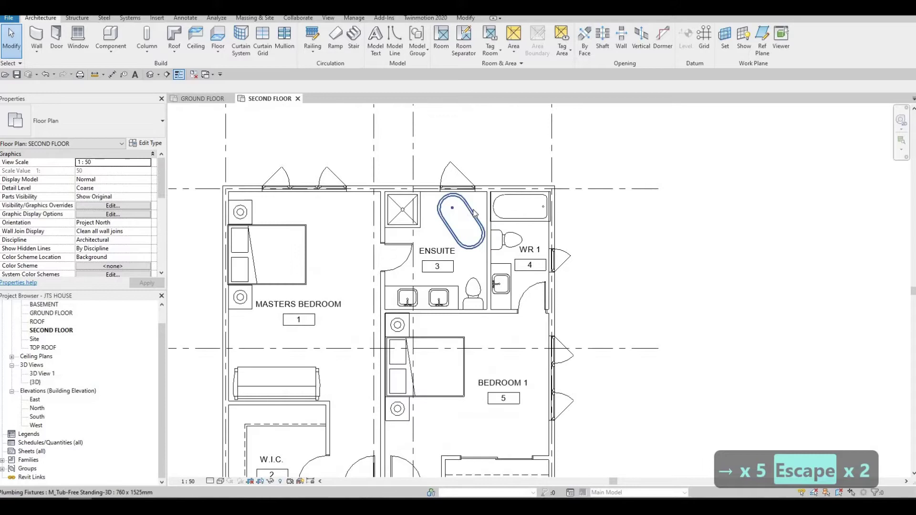
left_click(474, 213)
key("Up")
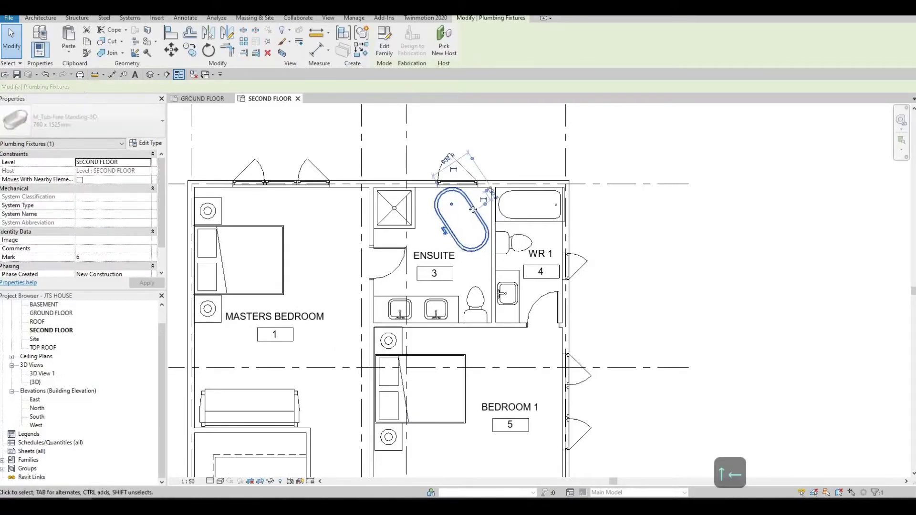
key("Left")
key("Down")
key("Escape")
key("Escape")
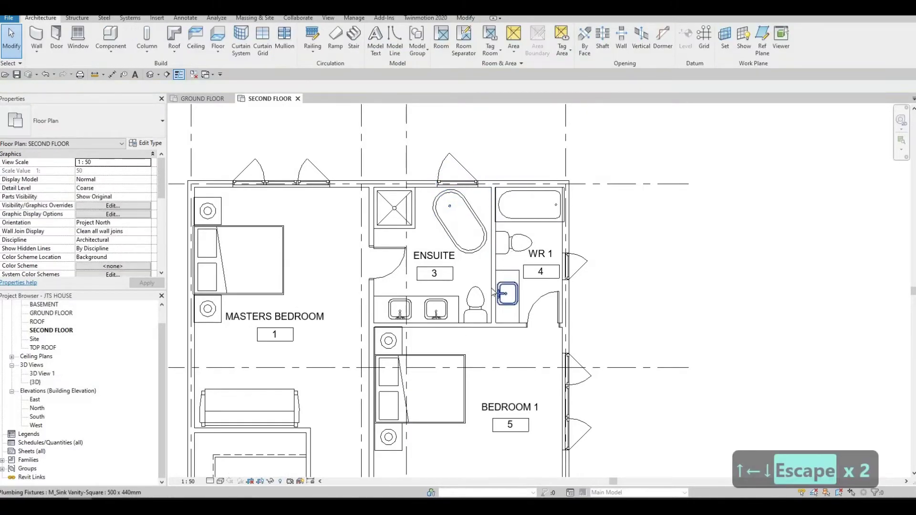
- Nudge Bedroom 3's triple casement window slightly along its wall toward WR 2
middle_click_drag(476, 336, 480, 304)
scroll(480, 303, "down", 2)
middle_click_drag(511, 352, 510, 281)
middle_click_drag(546, 416, 550, 263)
scroll(551, 285, "down", 2)
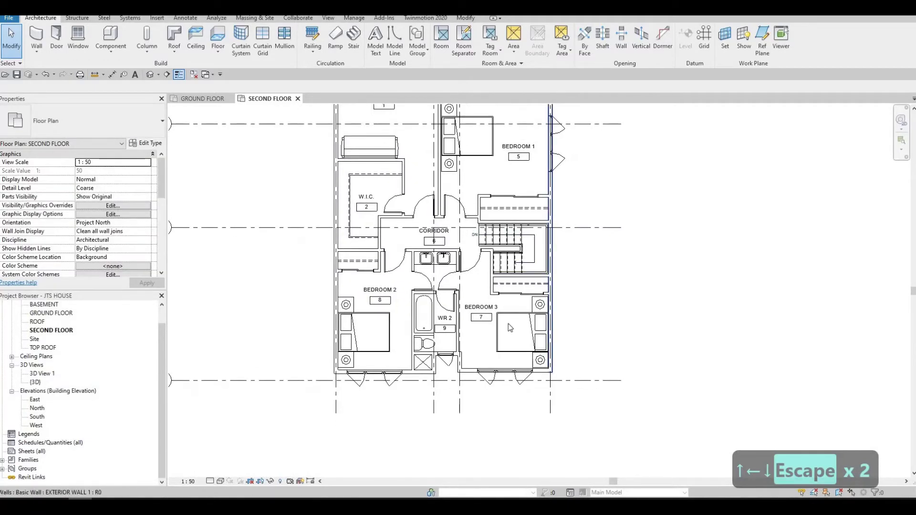
middle_click_drag(509, 323, 509, 325)
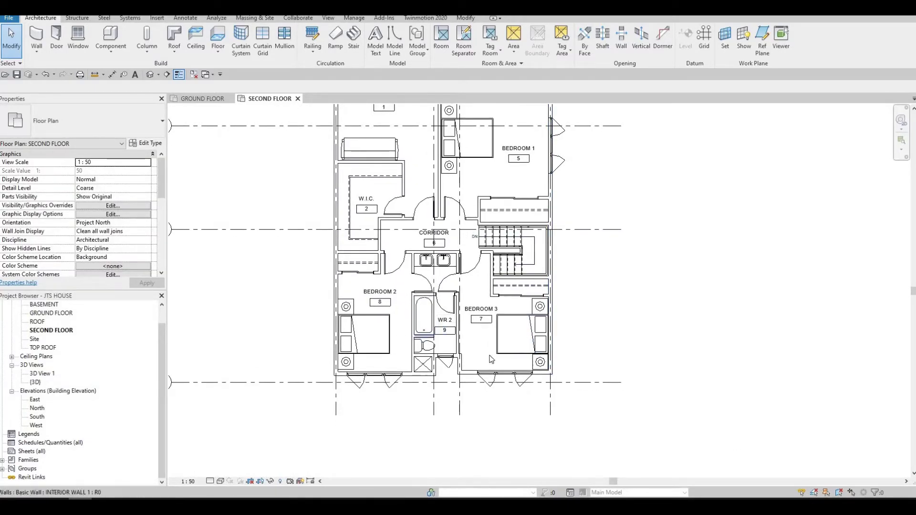
middle_click_drag(491, 359, 505, 324)
scroll(513, 350, "up", 3)
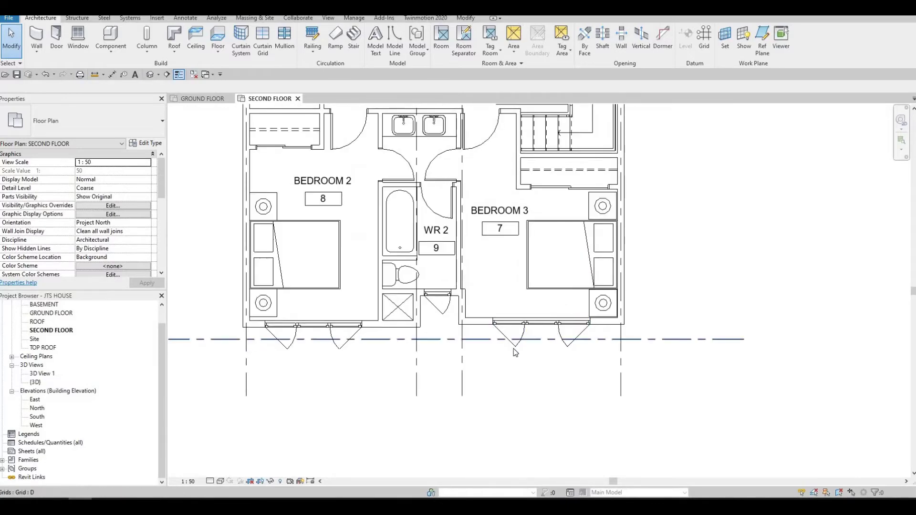
left_click(512, 348)
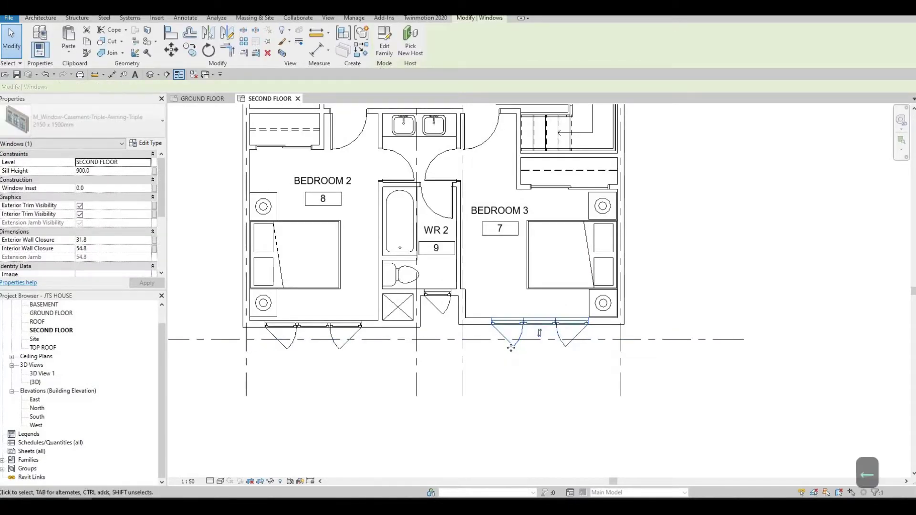
key("Left")
key("Right")
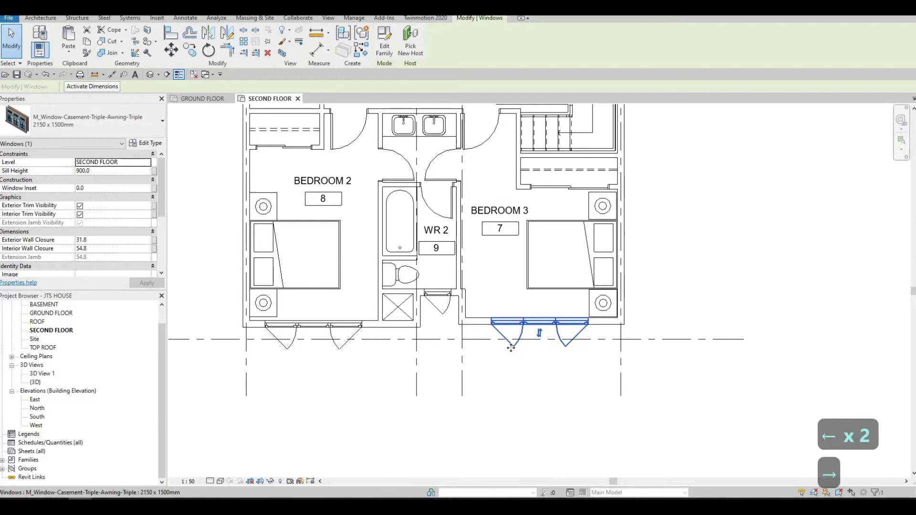
- Nudge Bedroom 3's triple casement window one increment along its wall toward WR 2
key("Left")
key("Escape")
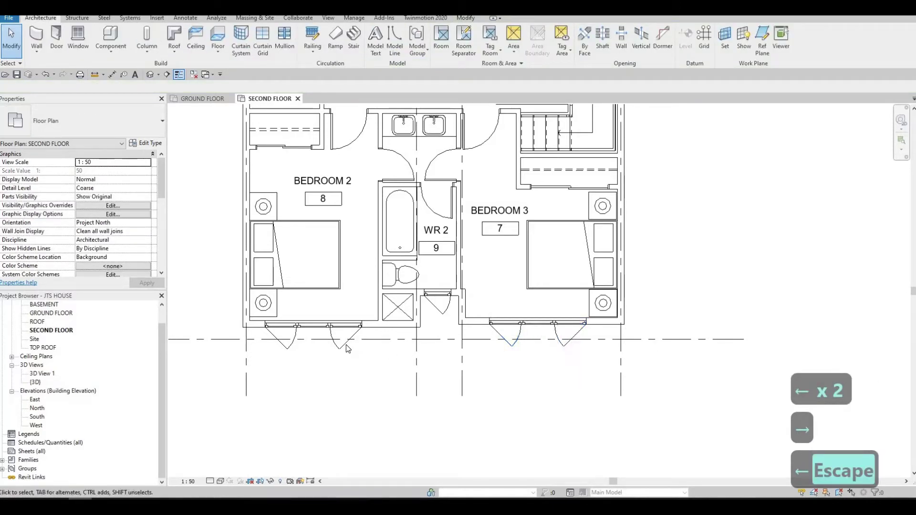
- Try shifting Bedroom 2's triple casement window one increment toward WR 2, then return it to its previous position
left_click(345, 344)
key("Right")
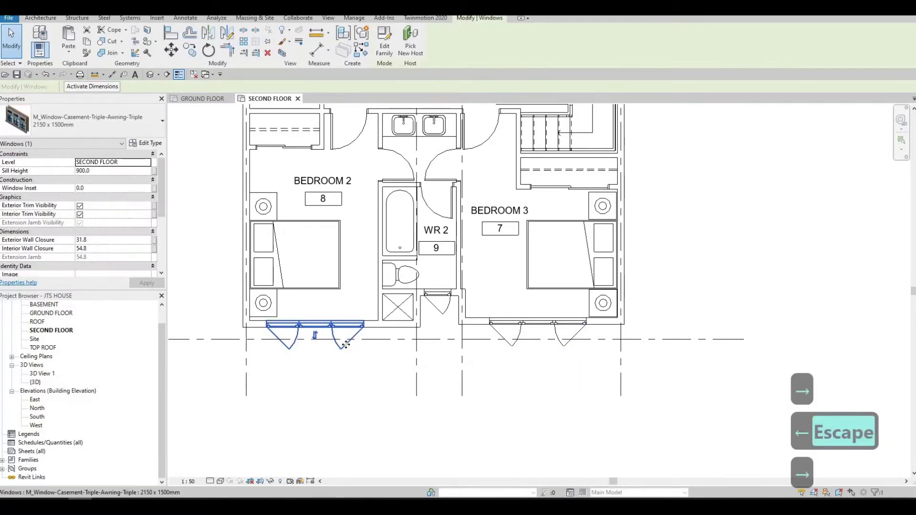
key("Left")
key("Escape")
- Open the BASEMENT floor plan and set its underlay base level to GROUND FLOOR
scroll(432, 419, "down", 2)
mouse_move(435, 467)
middle_mouse_down()
mouse_move(445, 424)
mouse_move(449, 472)
middle_mouse_up()
scroll(448, 472, "down", 1)
middle_click_drag(451, 243, 461, 341)
scroll(456, 330, "down", 2)
middle_click_drag(407, 235, 408, 249)
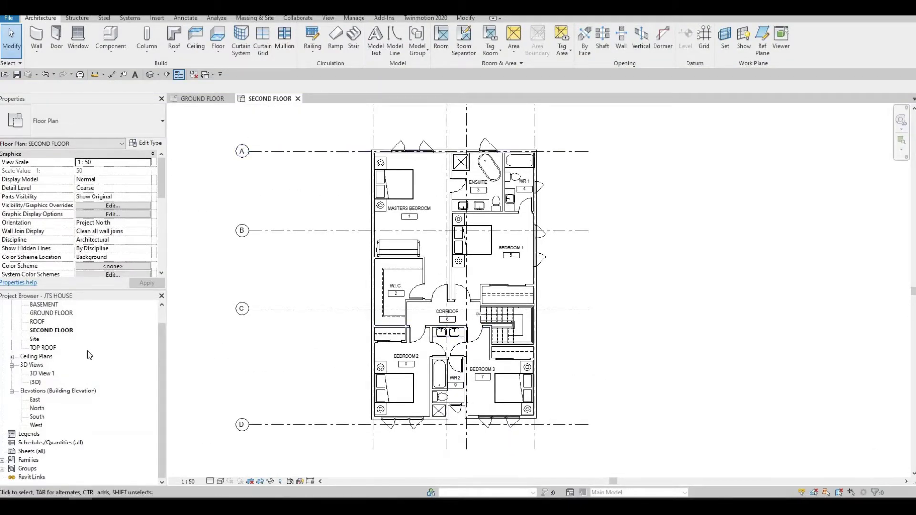
scroll(55, 339, "up", 1)
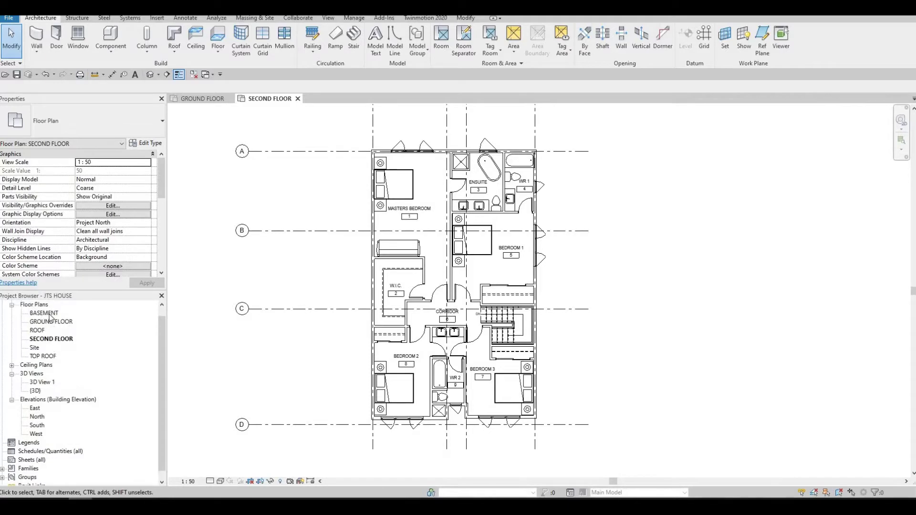
double_click(47, 313)
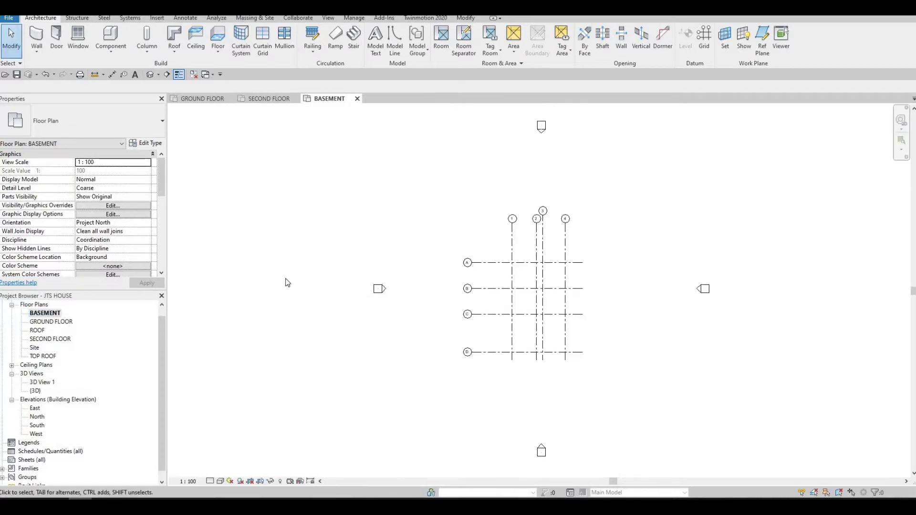
middle_click_drag(339, 266, 262, 254)
scroll(422, 259, "up", 3)
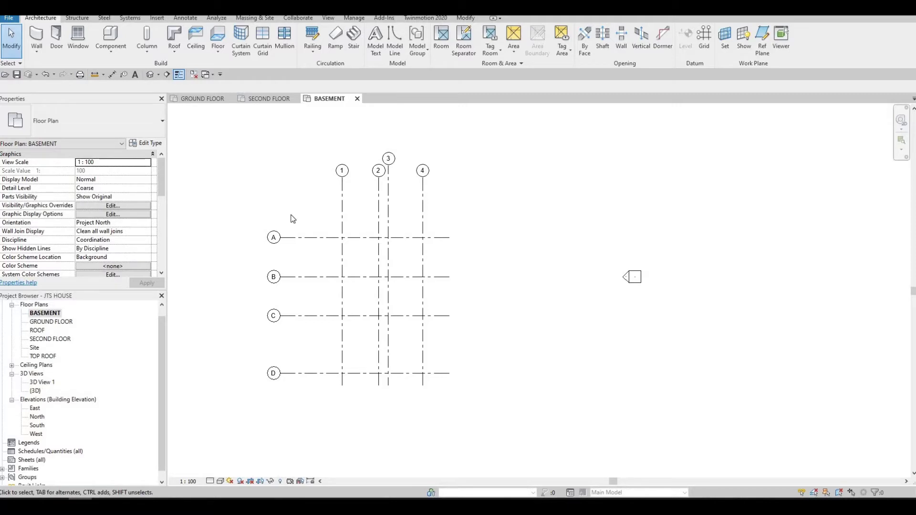
scroll(143, 217, "down", 4)
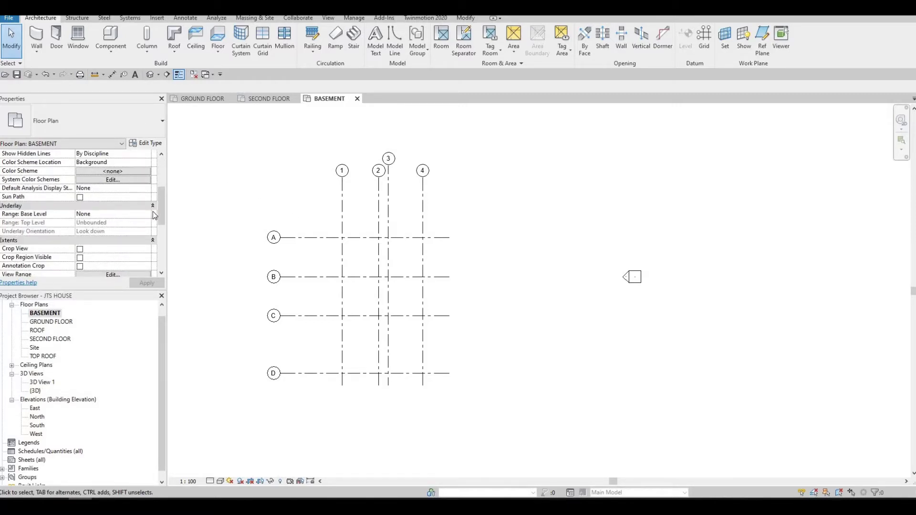
left_click(148, 214)
left_click(123, 237)
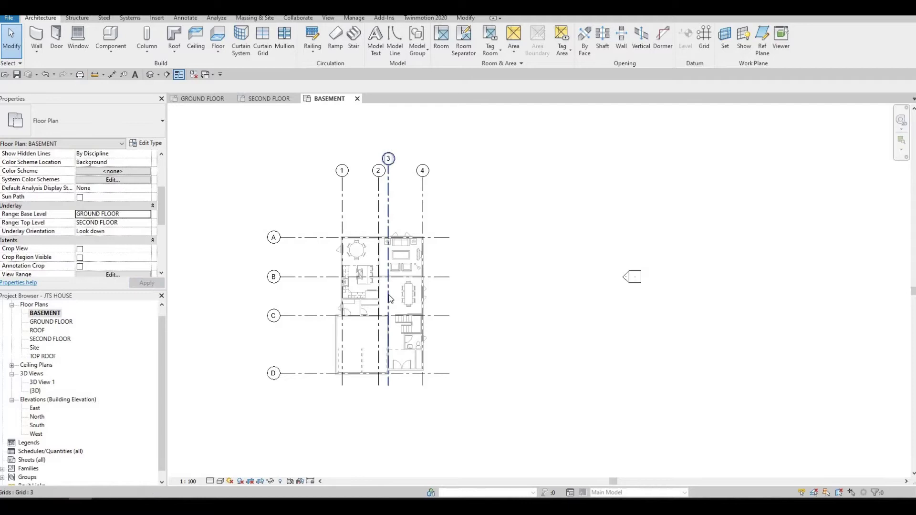
- Draw an EXTERIOR WALL 1 basement wall along grid A from grid 1 to grid 4, following the ground floor underlay
scroll(383, 290, "up", 3)
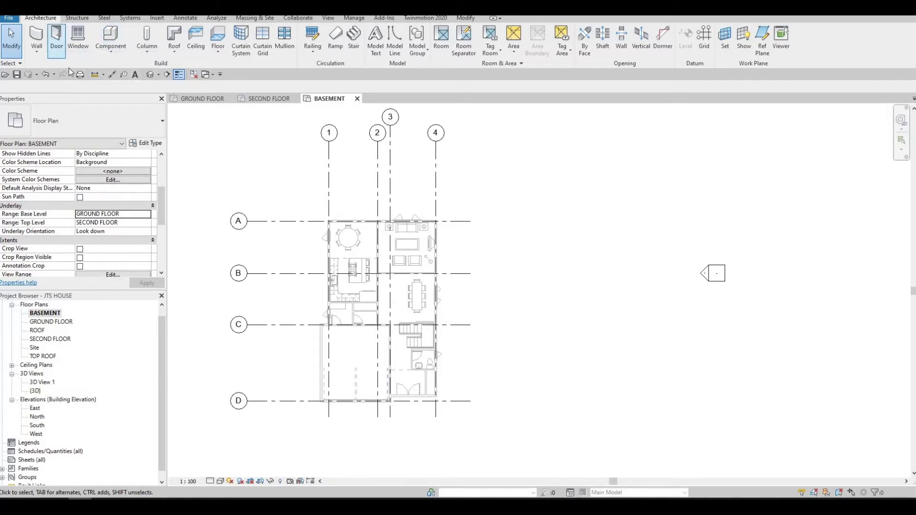
left_click(47, 48)
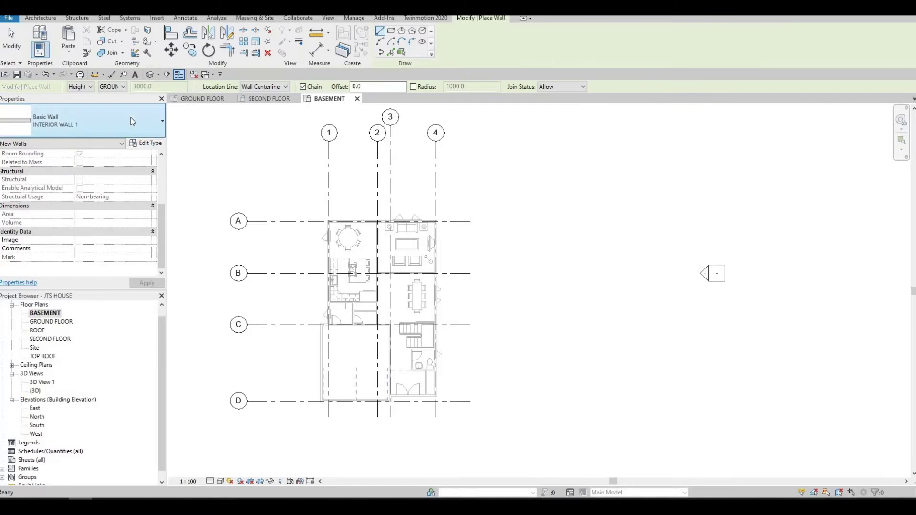
left_click(130, 118)
scroll(56, 233, "up", 8)
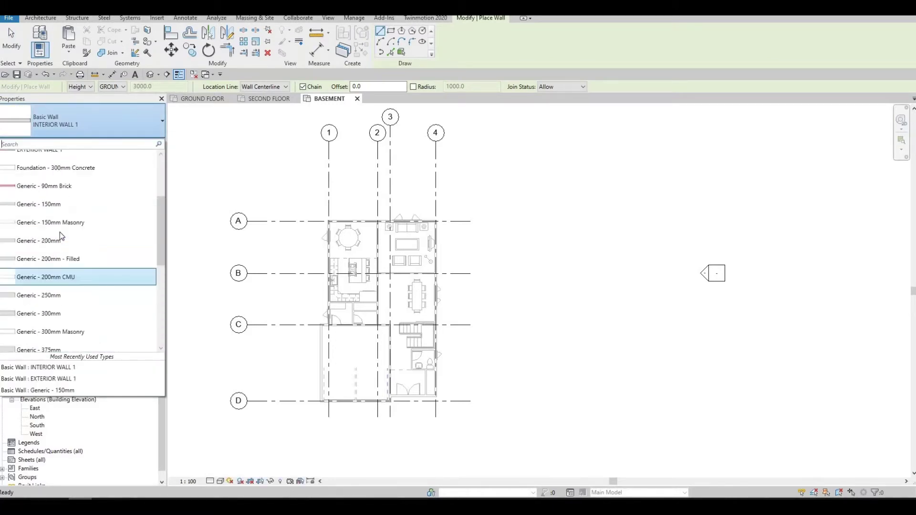
left_click(39, 218)
middle_click_drag(286, 269, 276, 250)
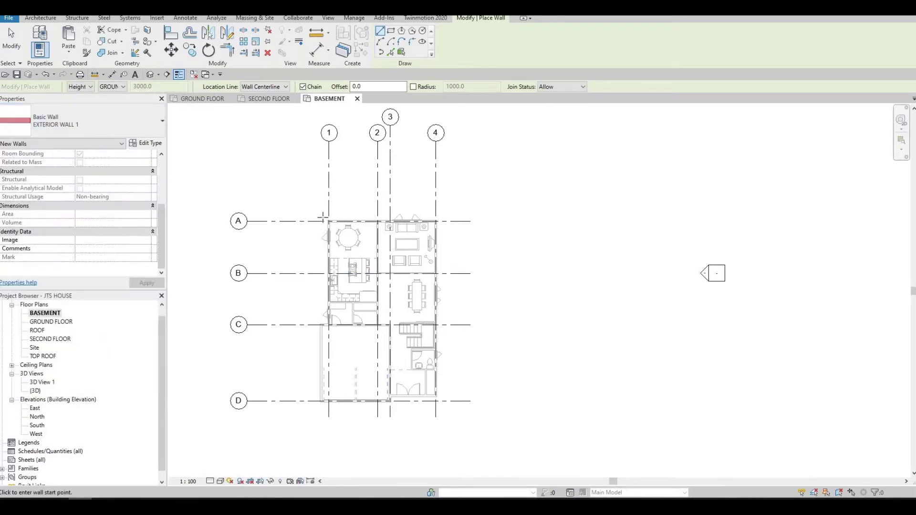
scroll(301, 229, "up", 5)
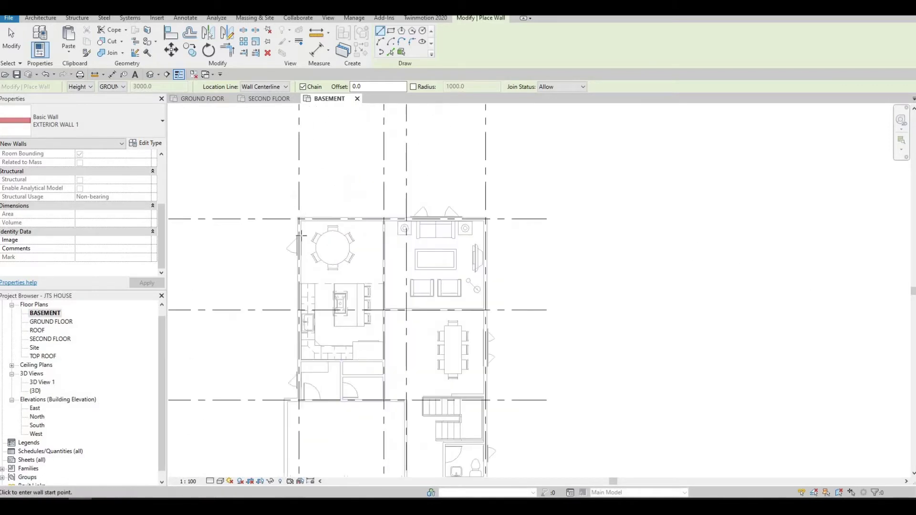
left_click(303, 245)
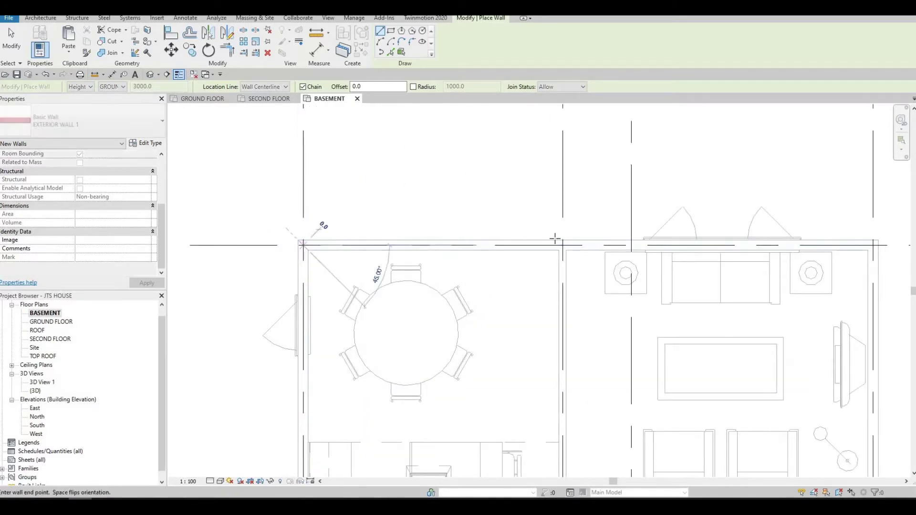
scroll(503, 266, "down", 3)
scroll(609, 250, "up", 4)
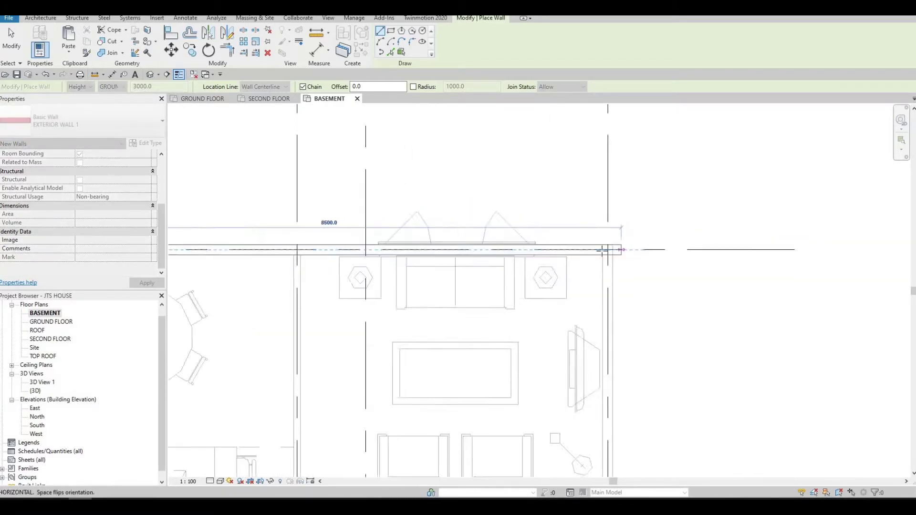
left_click(603, 252)
- Continue the exterior wall along grid 4 from grid A to the entry's front wall line, 400 mm short of grid D
scroll(613, 276, "down", 2)
middle_click_drag(605, 369, 607, 217)
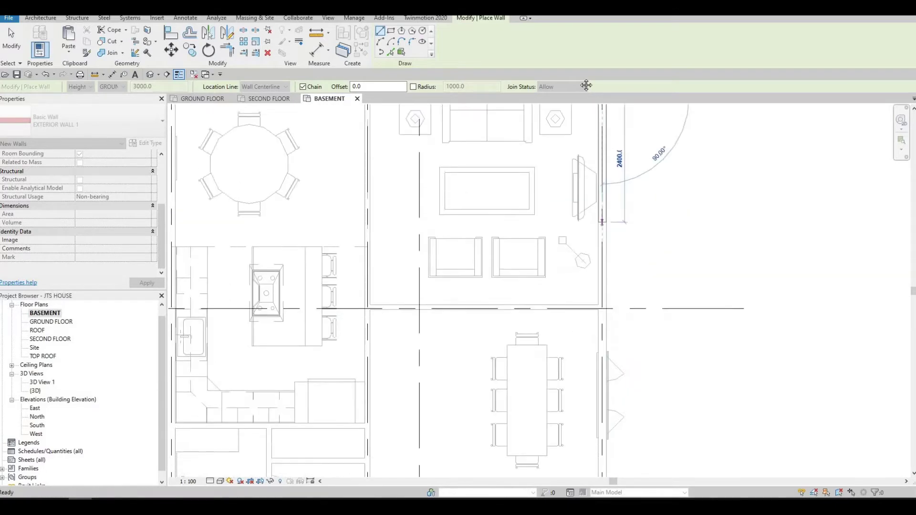
scroll(608, 248, "down", 4)
middle_click_drag(606, 448, 577, 199)
scroll(577, 191, "up", 3)
scroll(580, 222, "up", 5)
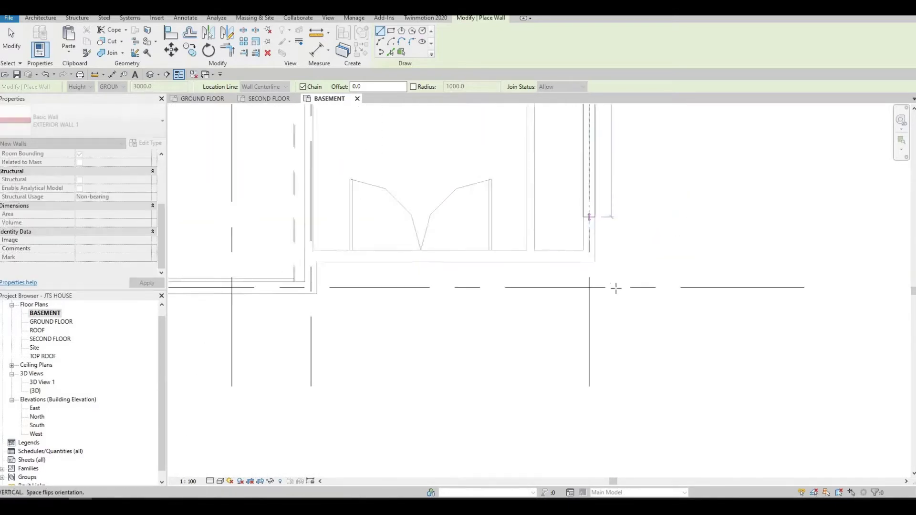
left_click(601, 294)
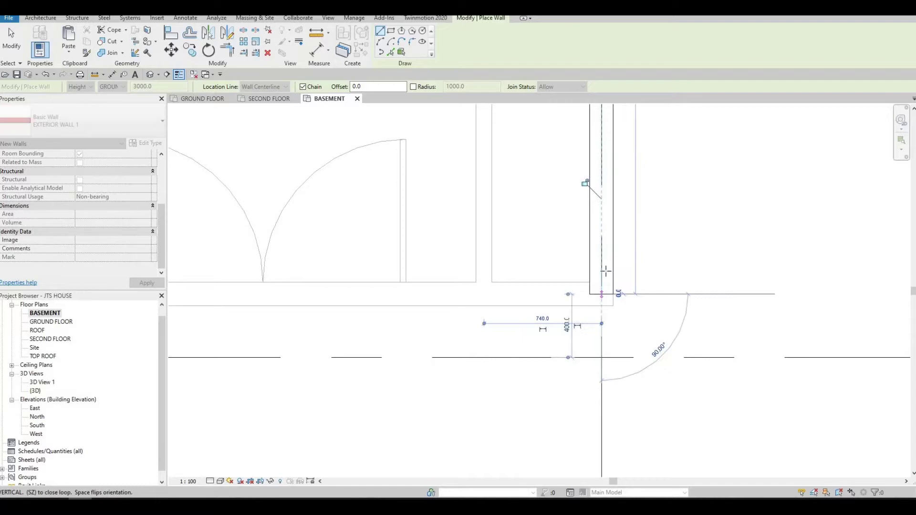
- Continue the exterior wall across the entry front to grid 3, adding a 400 mm return to grid D
scroll(613, 290, "down", 4)
middle_click_drag(325, 290, 552, 287)
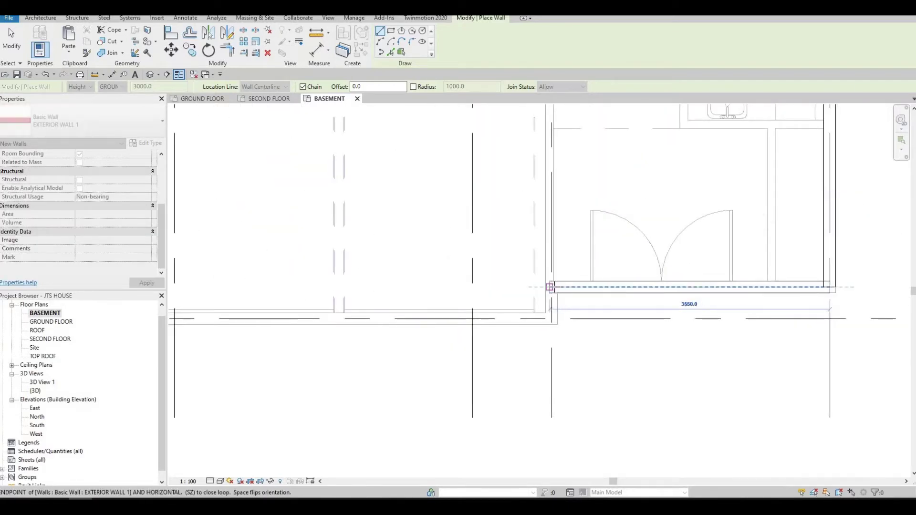
left_click(553, 310)
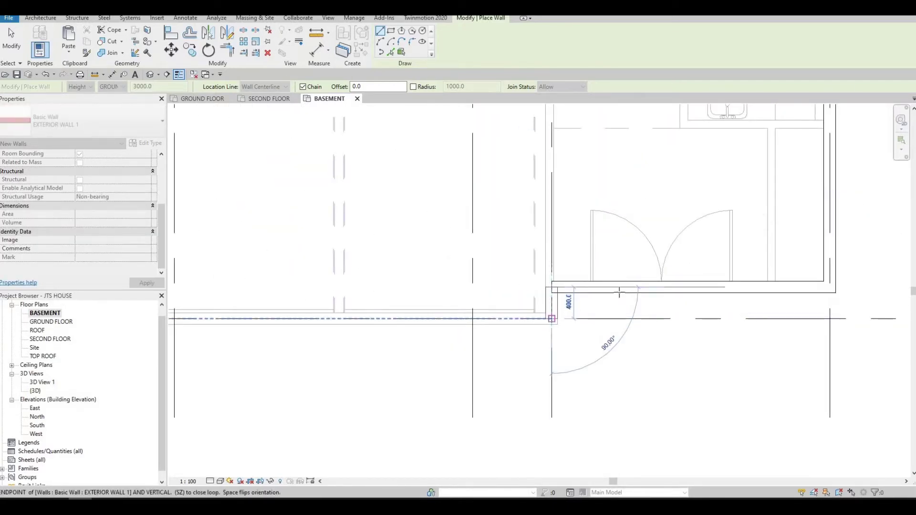
- Trace the garage outline with a 5380 mm exterior wall along grid D, its outer side wall and the return along grid C to grid 1
middle_click_drag(164, 319, 410, 306)
scroll(403, 303, "up", 1)
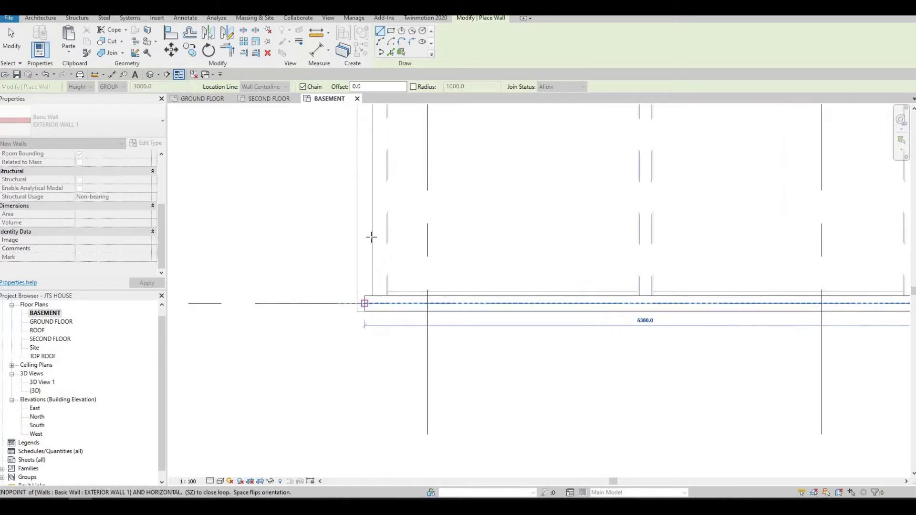
scroll(373, 189, "down", 5)
middle_click_drag(373, 189, 358, 382)
middle_click_drag(339, 114, 291, 254)
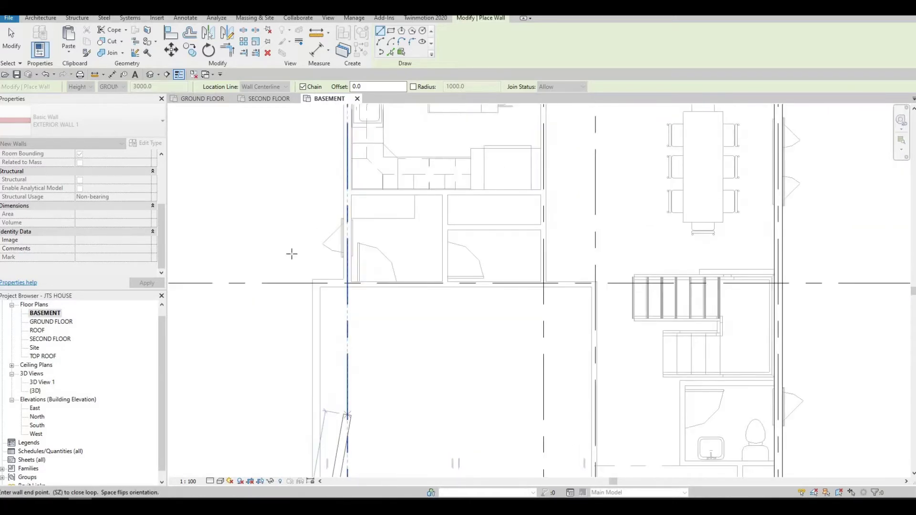
scroll(298, 265, "up", 4)
scroll(298, 265, "up", 2)
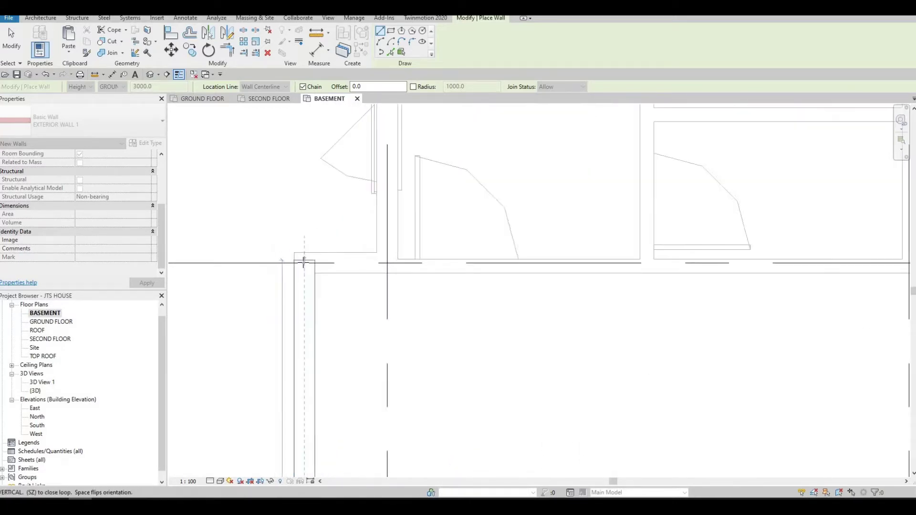
left_click(388, 262)
- Close the basement's exterior wall loop along grid 1 from grid C to grid A and end the wall chain
middle_click_drag(389, 189, 387, 484)
scroll(398, 239, "down", 1)
middle_click_drag(398, 239, 372, 477)
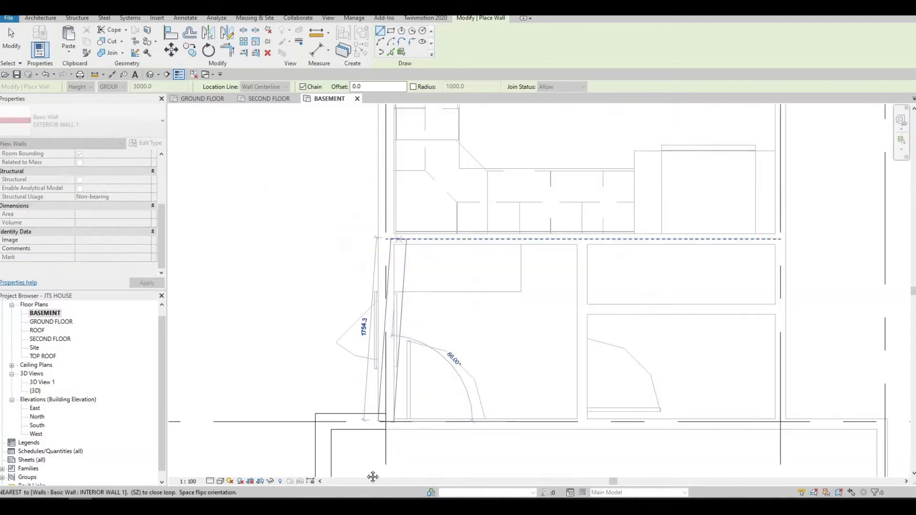
middle_click_drag(360, 229, 332, 450)
middle_click_drag(333, 239, 333, 418)
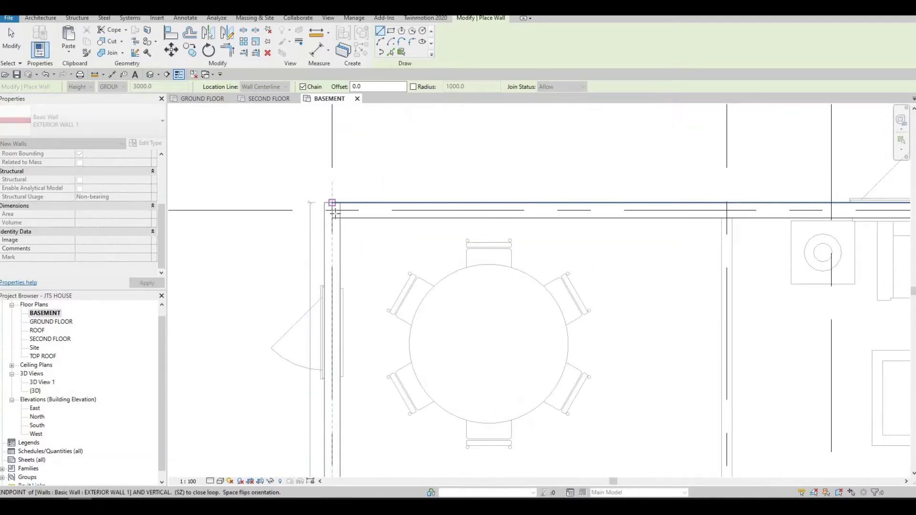
left_click(333, 215)
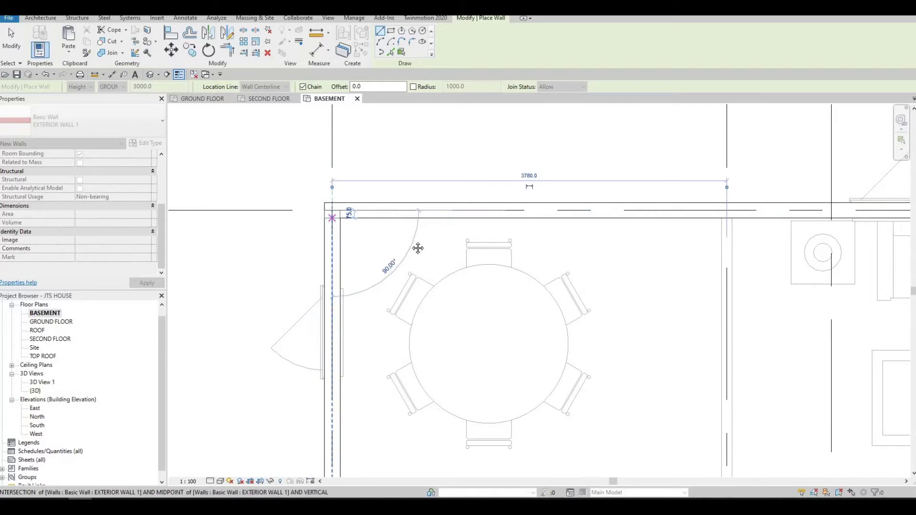
key("Escape")
- Stretch the 400 mm return wall at the entry along grid 3 to the washroom's front partition line
scroll(418, 248, "down", 4)
scroll(351, 262, "up", 5)
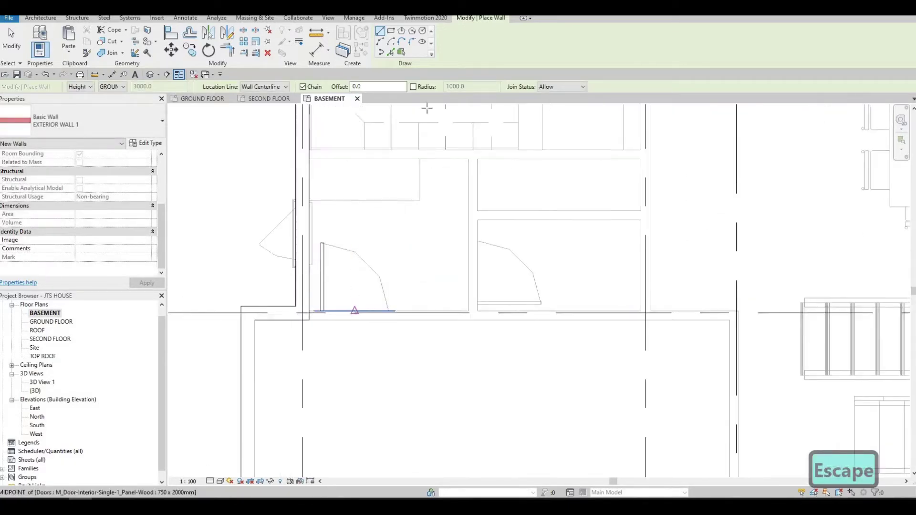
scroll(544, 358, "down", 3)
scroll(546, 362, "up", 5)
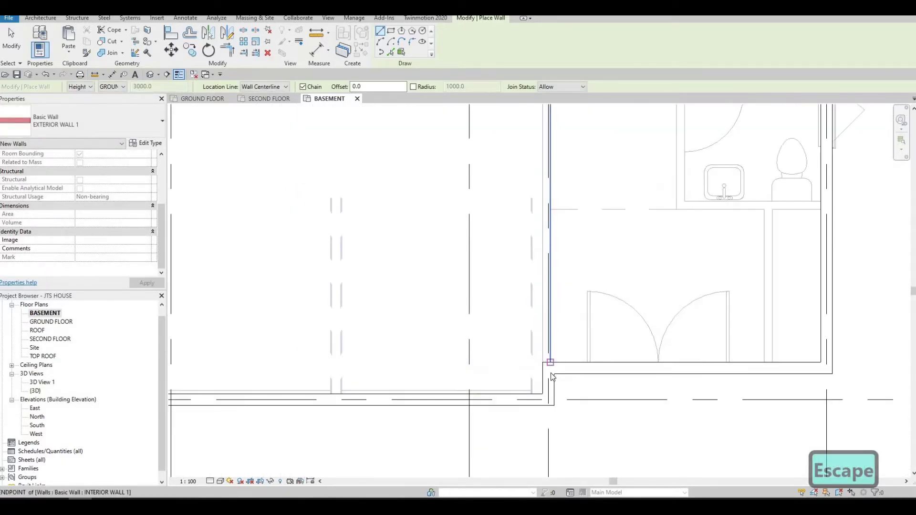
key("Escape")
left_click(550, 382)
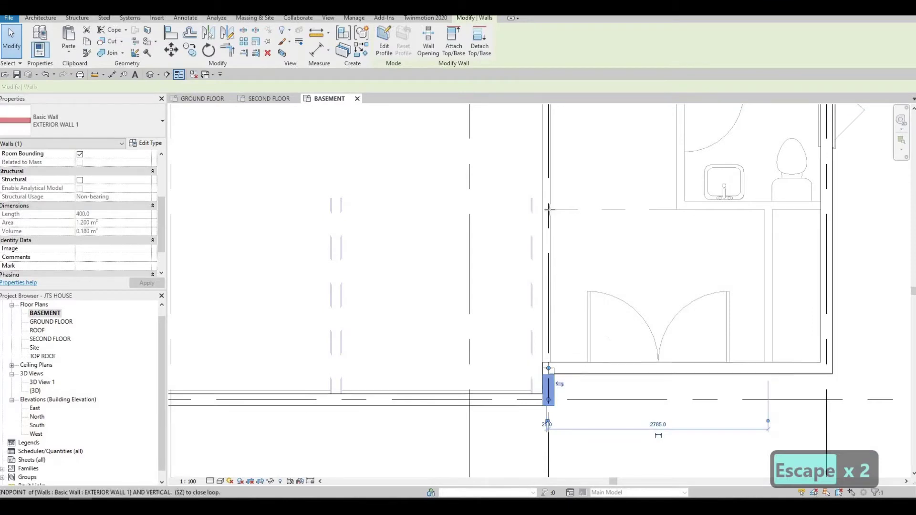
left_click_drag(549, 210, 548, 209)
scroll(329, 382, "down", 4)
scroll(292, 271, "up", 4)
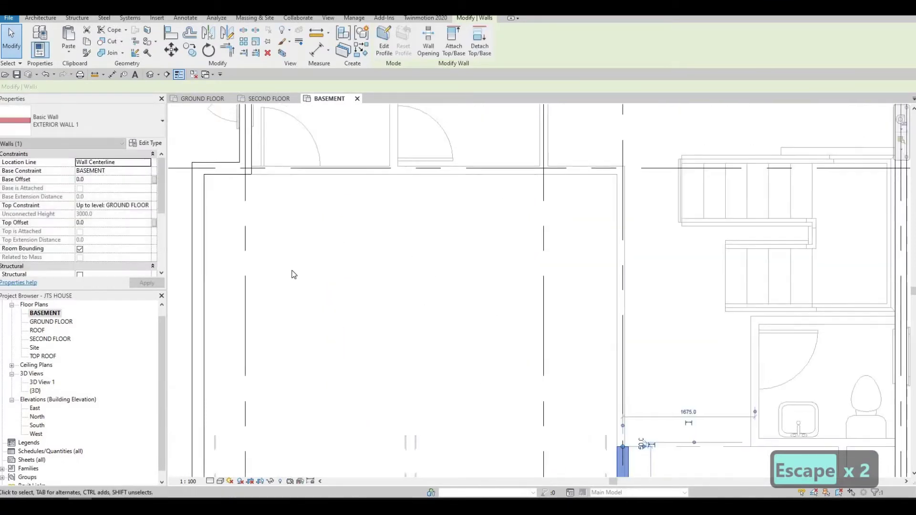
key("Escape")
- Stretch the short garage return wall along grid C past grid 1, ending just before grid 2
left_click(297, 262)
key("Escape")
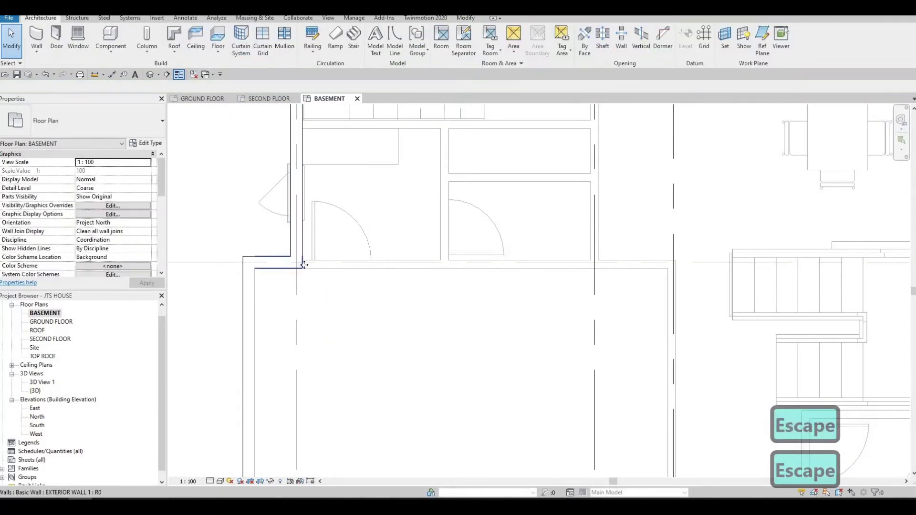
left_click(302, 264)
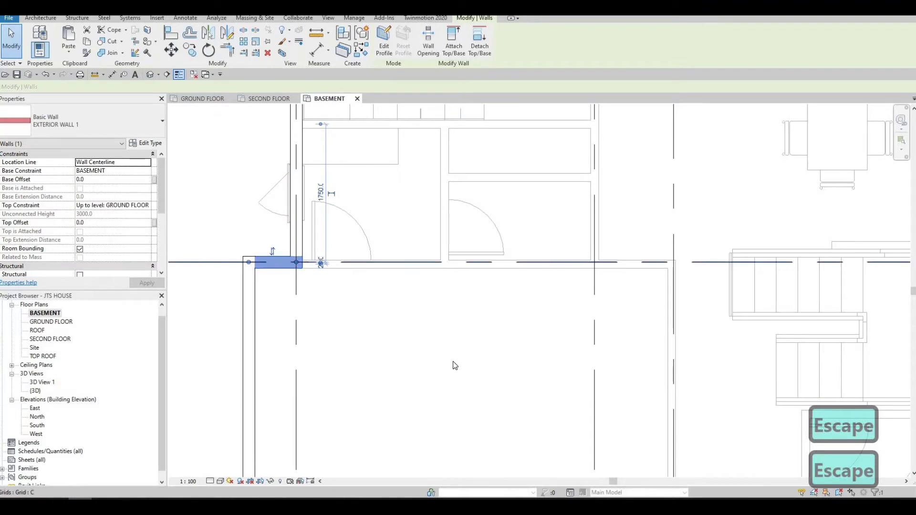
left_click_drag(296, 263, 561, 305)
key("Escape")
key("Escape")
scroll(504, 309, "down", 3)
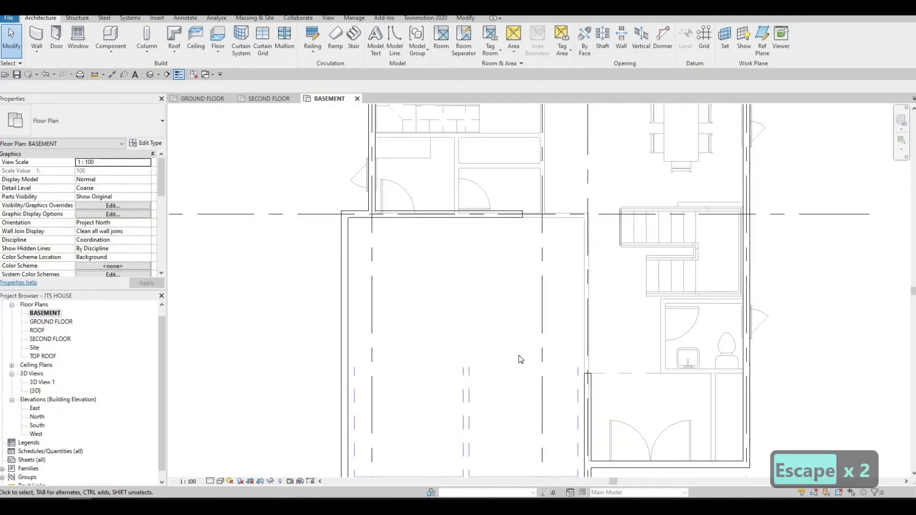
- Trim/Extend the grid C and grid 3 walls to a corner, enclosing the garage area
key("t")
key("r")
left_click(509, 216)
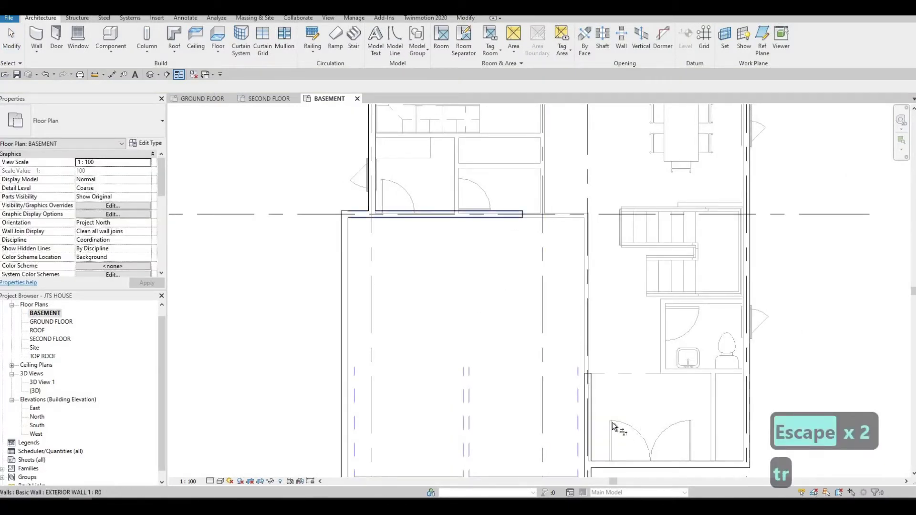
left_click(583, 394)
scroll(521, 313, "down", 2)
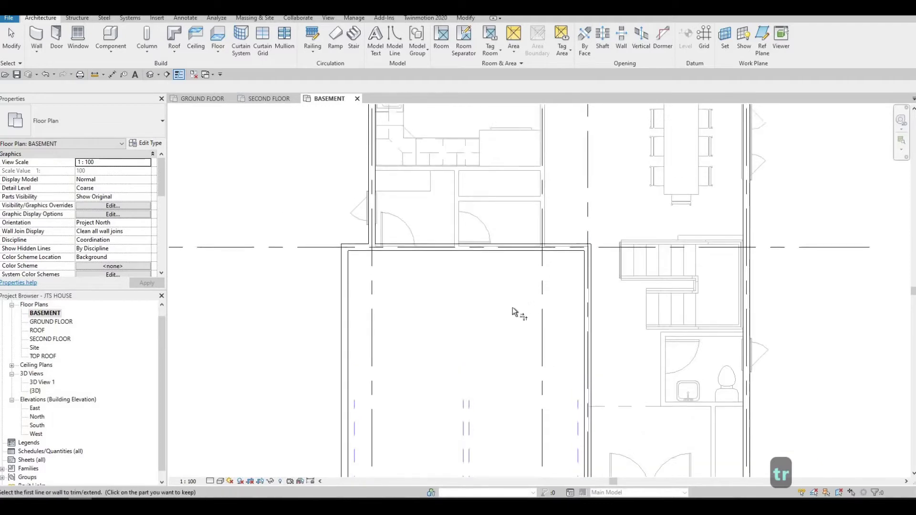
- End the Trim/Extend command and set the basement plan's underlay base level to None
middle_click_drag(517, 319, 478, 306)
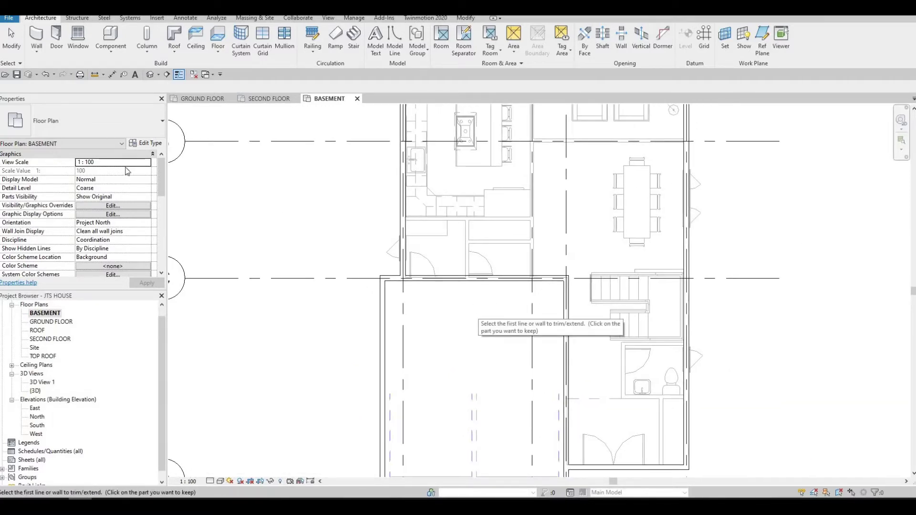
scroll(146, 234, "down", 3)
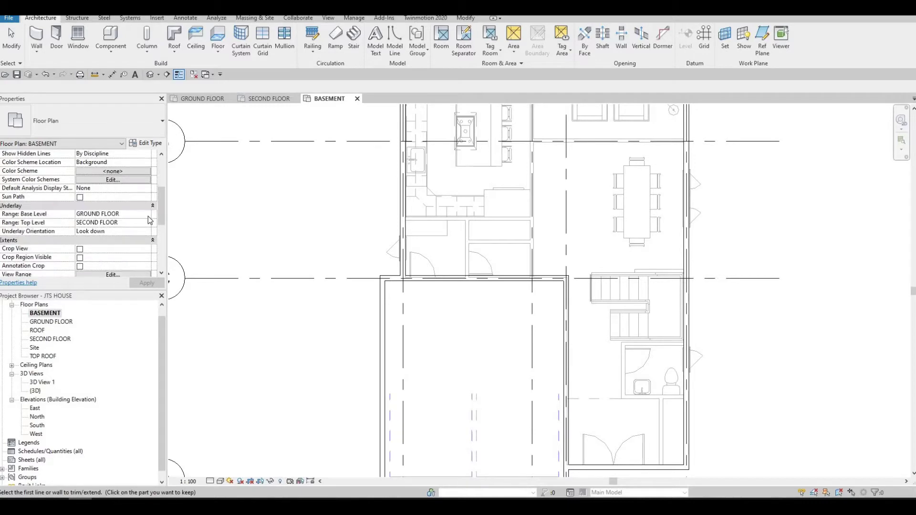
left_click(147, 214)
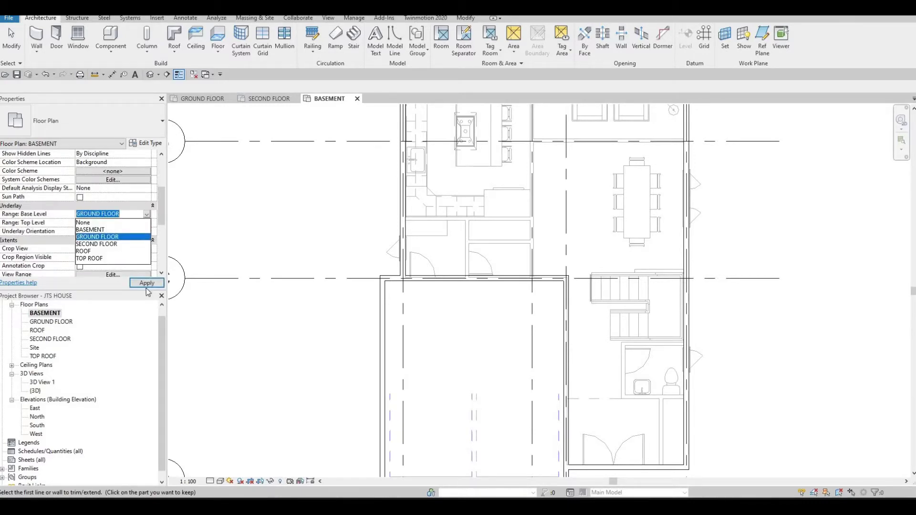
scroll(147, 292, "up", 2)
left_click(148, 283)
left_click(152, 280)
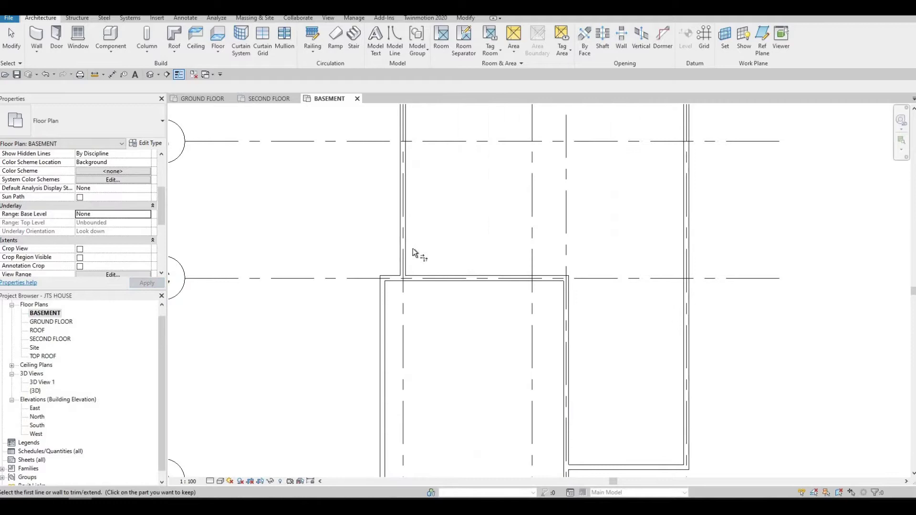
scroll(415, 253, "down", 3)
key("Escape")
key("Escape")
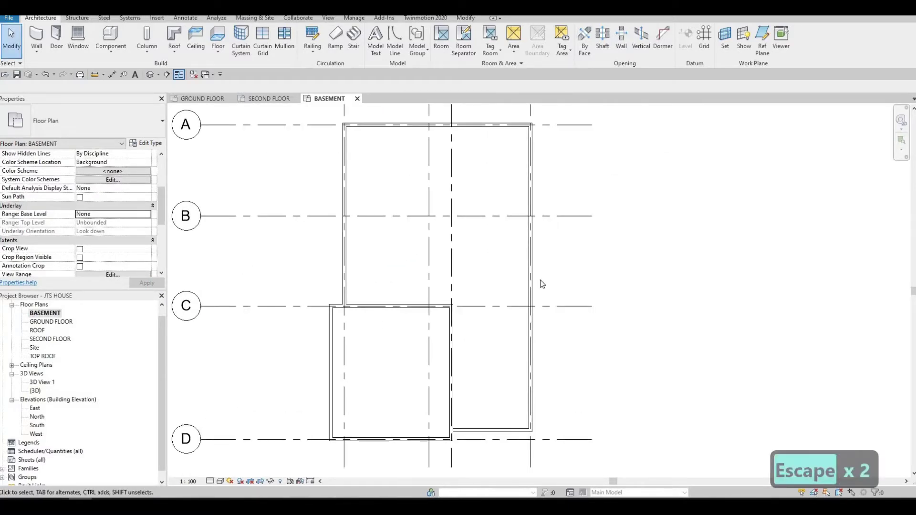
middle_click_drag(460, 278, 474, 277)
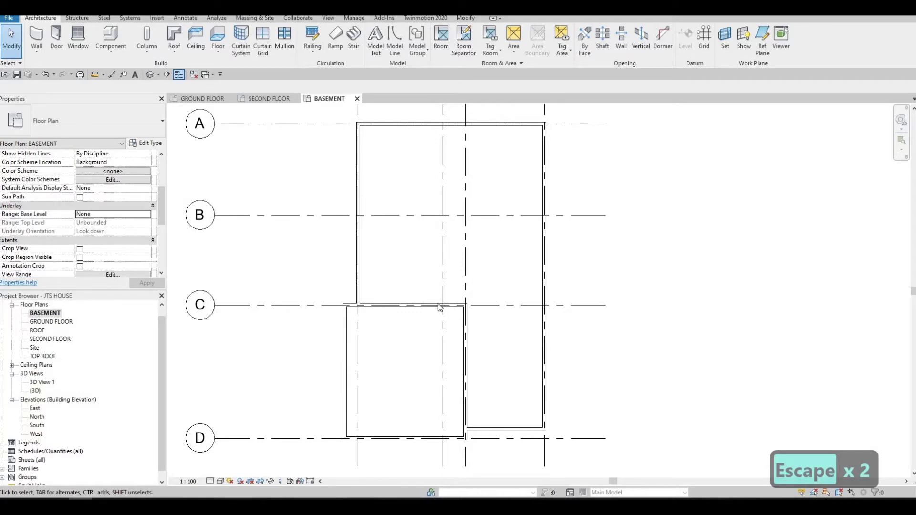
middle_click_drag(428, 299, 452, 283)
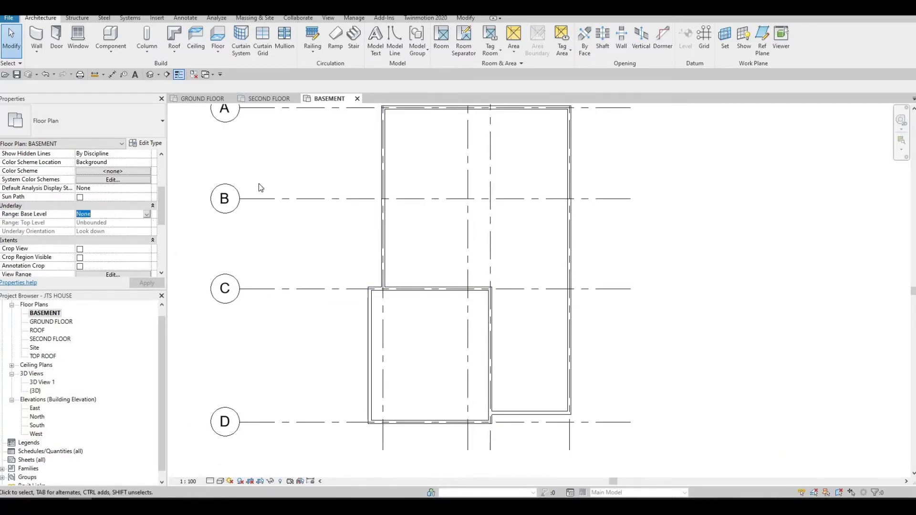
- Copy the stair from the ground floor plan and paste it aligned to the BASEMENT level
left_click(202, 98)
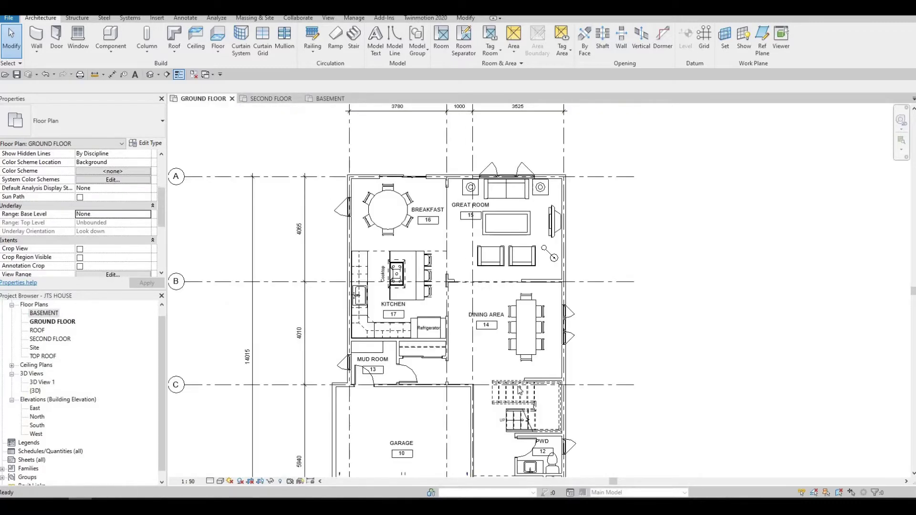
middle_click_drag(528, 393, 523, 325)
key("Escape")
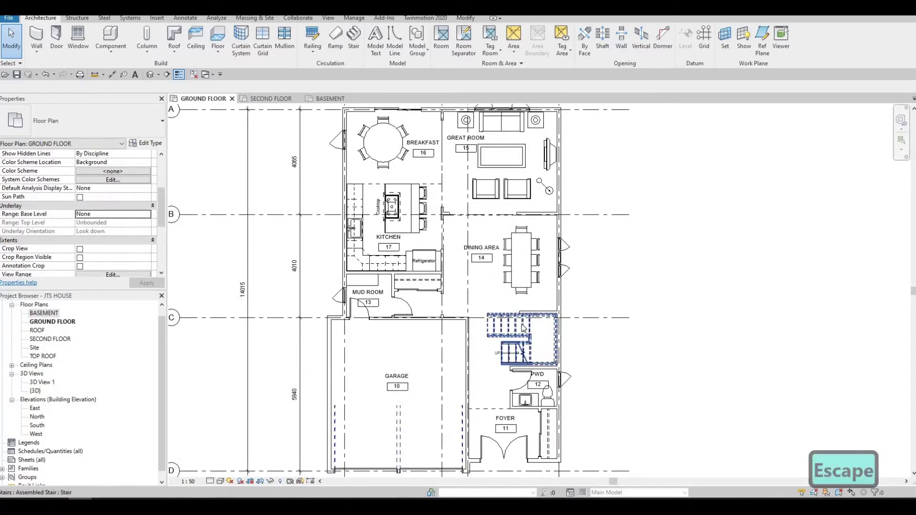
left_click(524, 327)
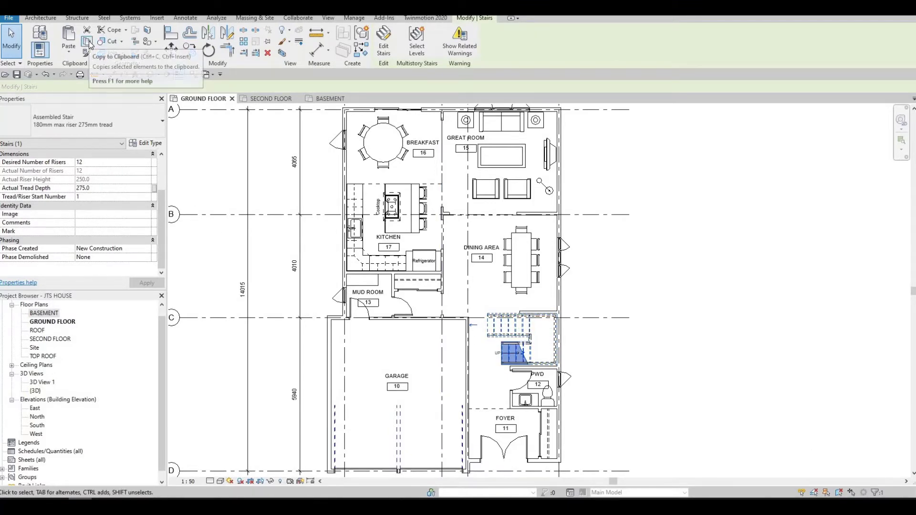
left_click(84, 43)
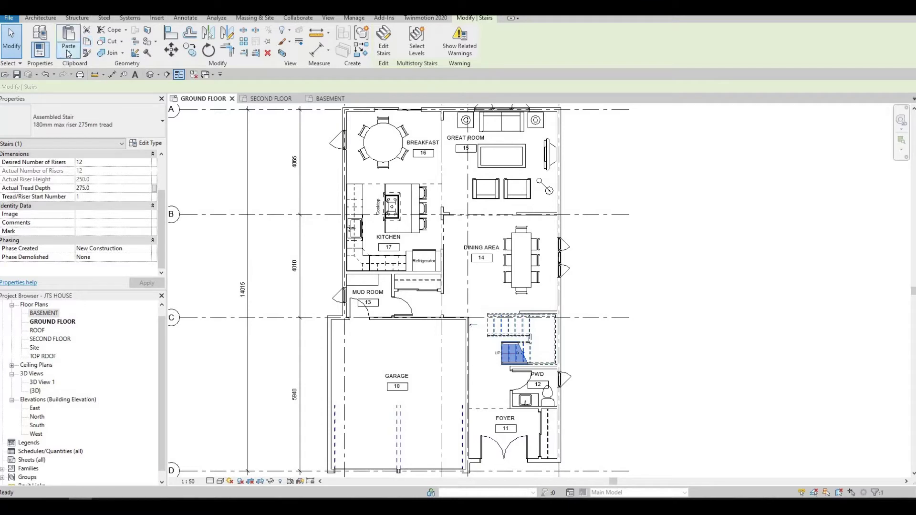
left_click(68, 51)
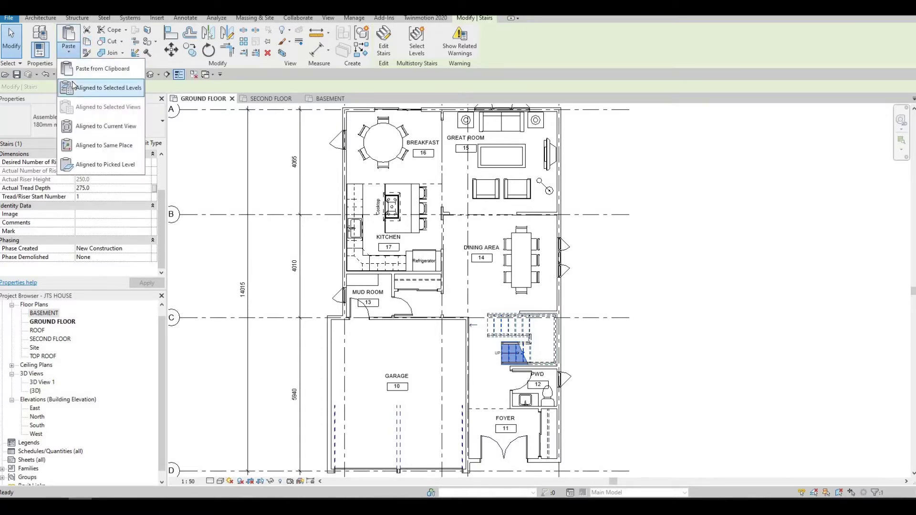
left_click(73, 86)
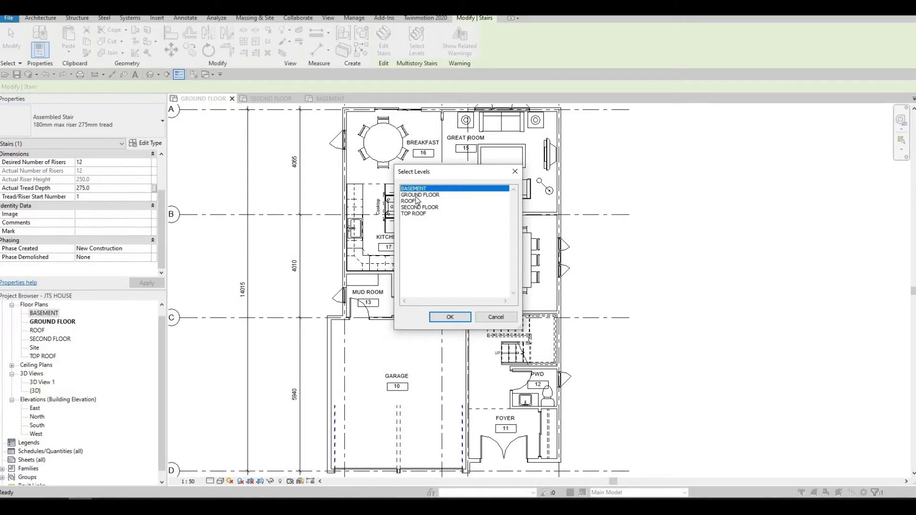
left_click(450, 317)
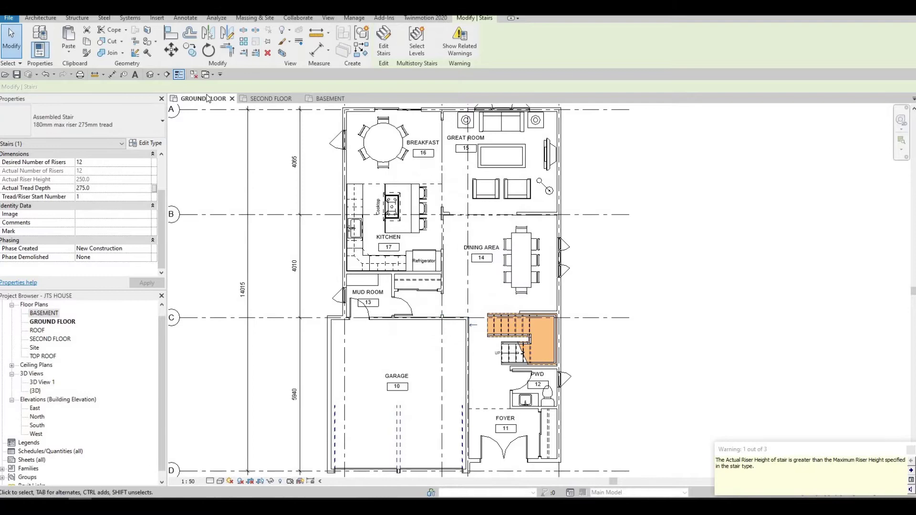
key("Escape")
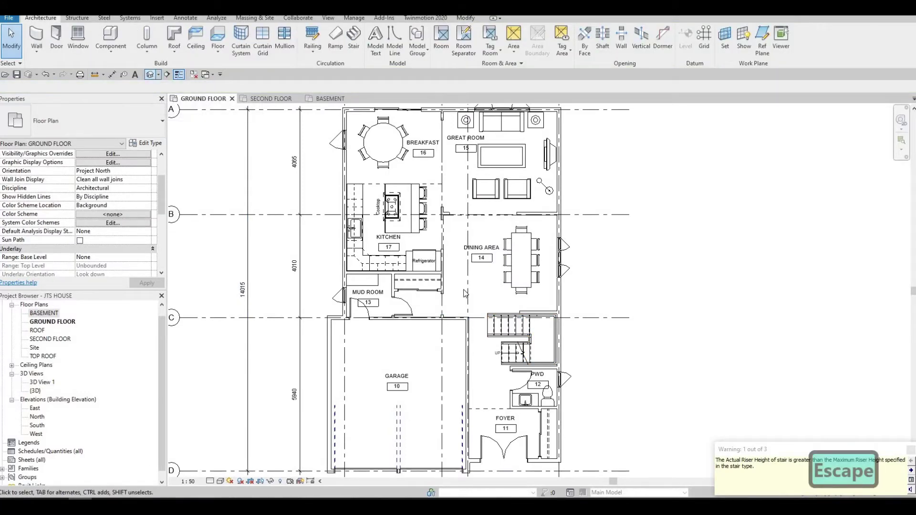
- Examine the stairs in the 3D view from above, selecting the assembled stair to identify it
middle_click_drag(455, 306, 568, 336)
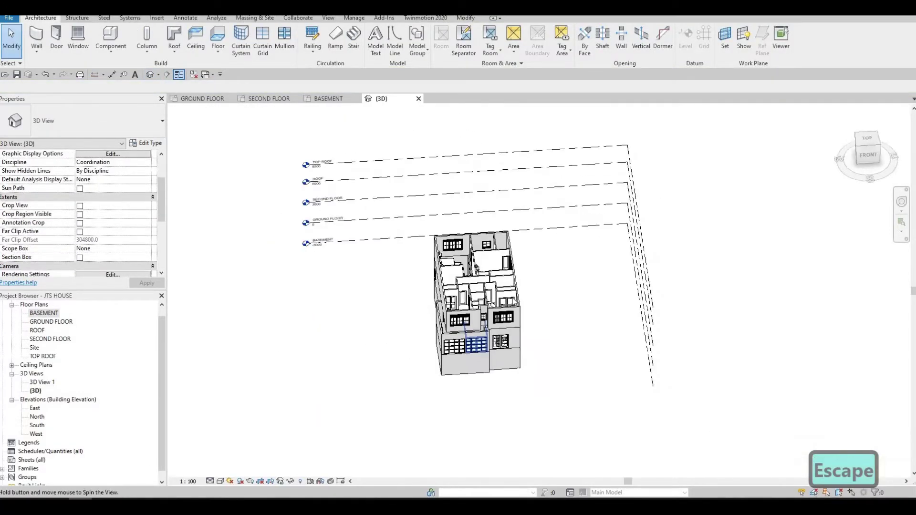
middle_click_drag(515, 302, 581, 416, "shift")
scroll(519, 307, "up", 5)
scroll(519, 352, "up", 1)
middle_click_drag(525, 344, 501, 340, "shift")
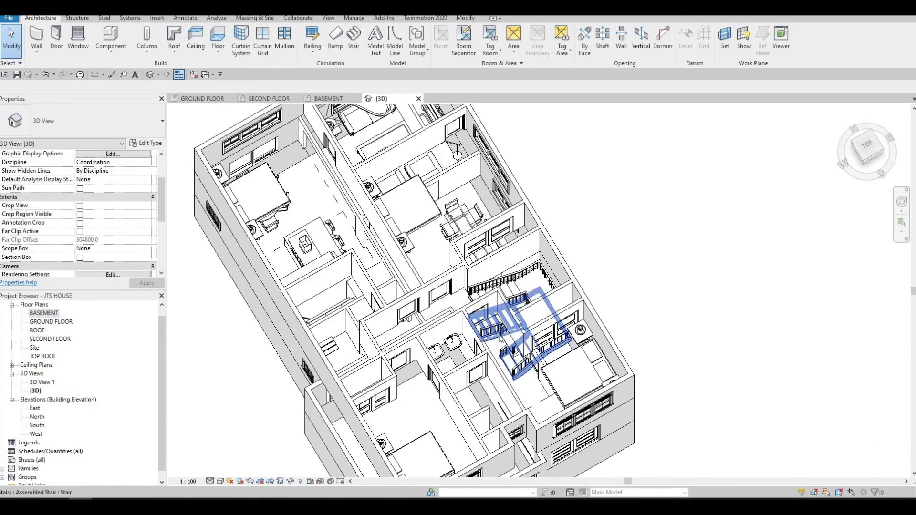
scroll(500, 337, "up", 2)
left_click(493, 331)
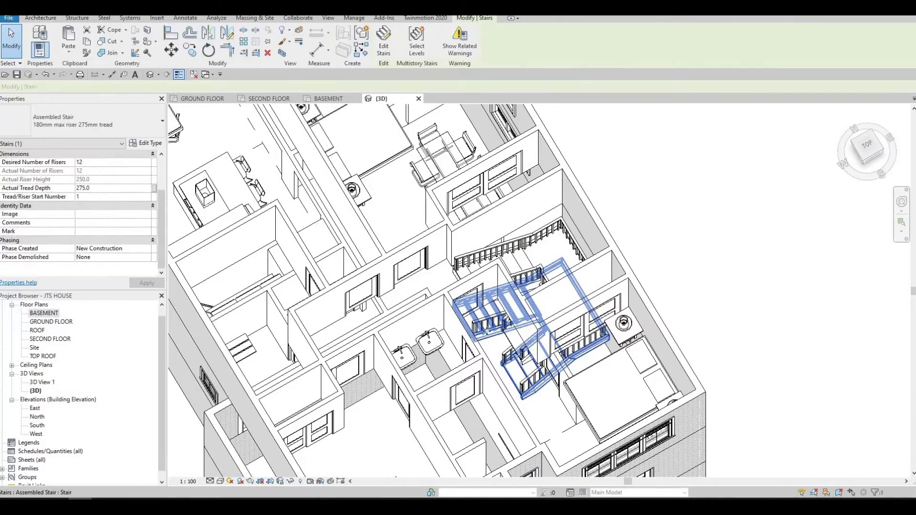
key("Escape")
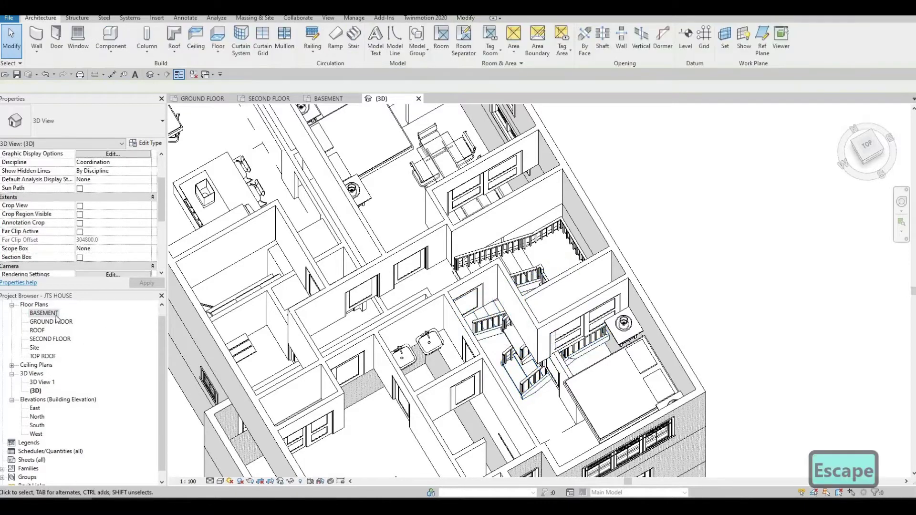
- Flip the up direction of the pasted stair in the basement plan
double_click(44, 313)
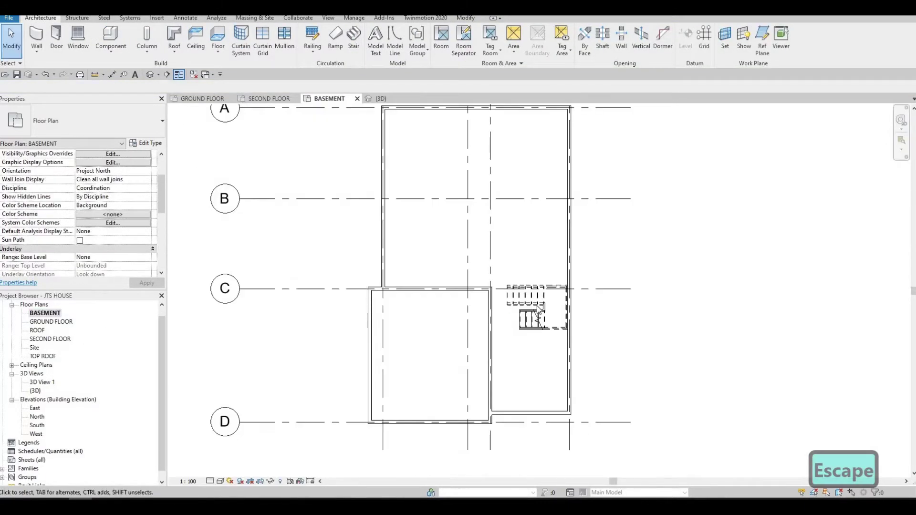
left_click(499, 321)
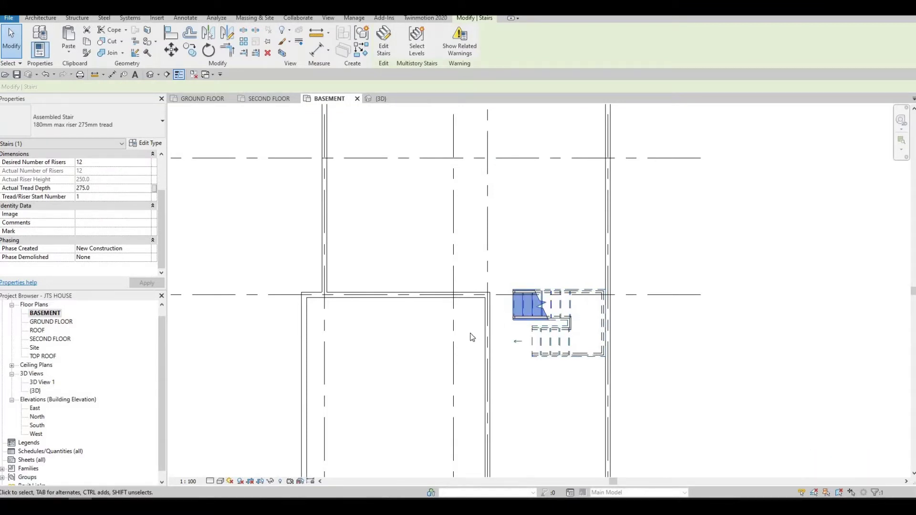
middle_click_drag(478, 306, 485, 276)
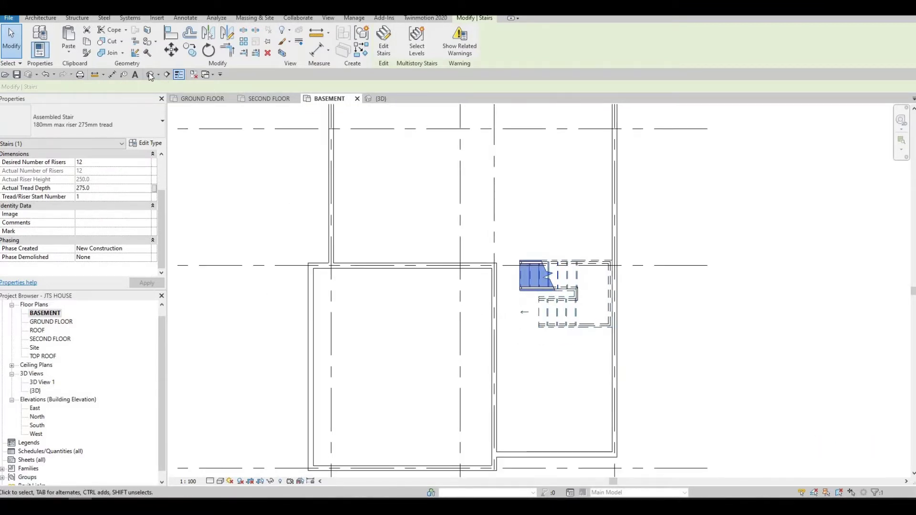
- Inspect the stair flights and their railings in the 3D view from several angles
left_click_drag(498, 297, 490, 249, "shift")
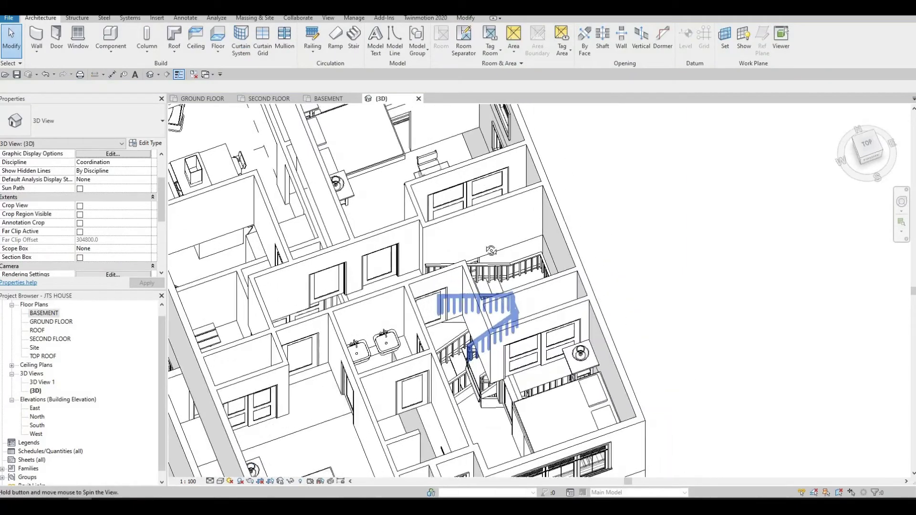
middle_click_drag(490, 250, 585, 333, "shift")
mouse_move(473, 354)
middle_mouse_down("shift")
mouse_move(457, 363)
mouse_move(454, 386)
mouse_move(479, 365)
mouse_move(461, 363)
middle_mouse_up("shift")
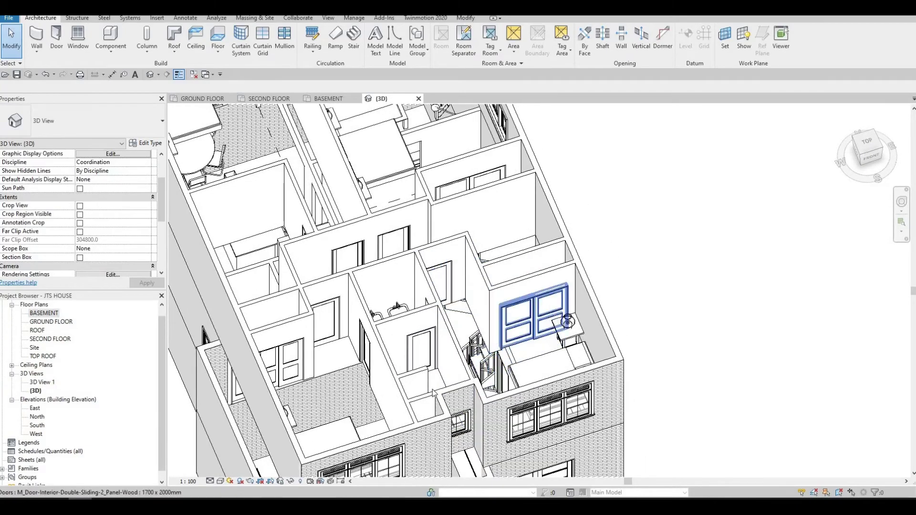
middle_click_drag(539, 329, 519, 337, "shift")
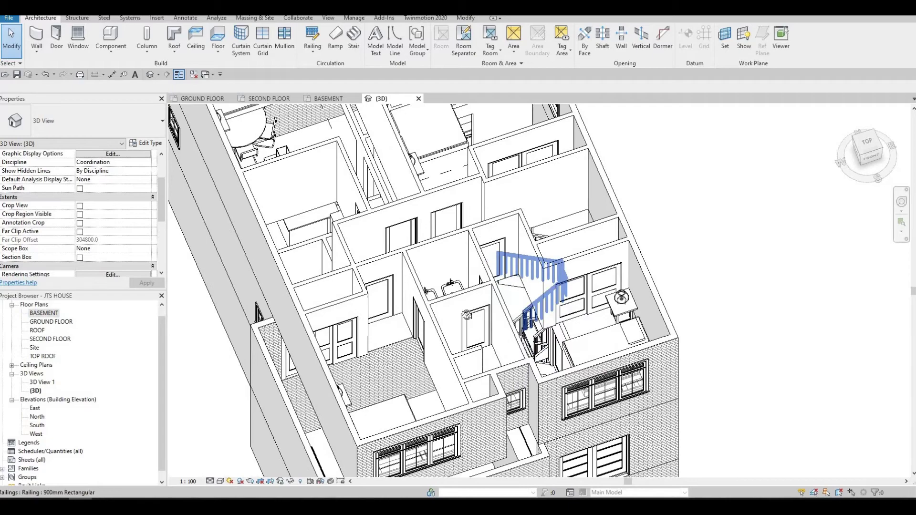
middle_click_drag(466, 315, 351, 311)
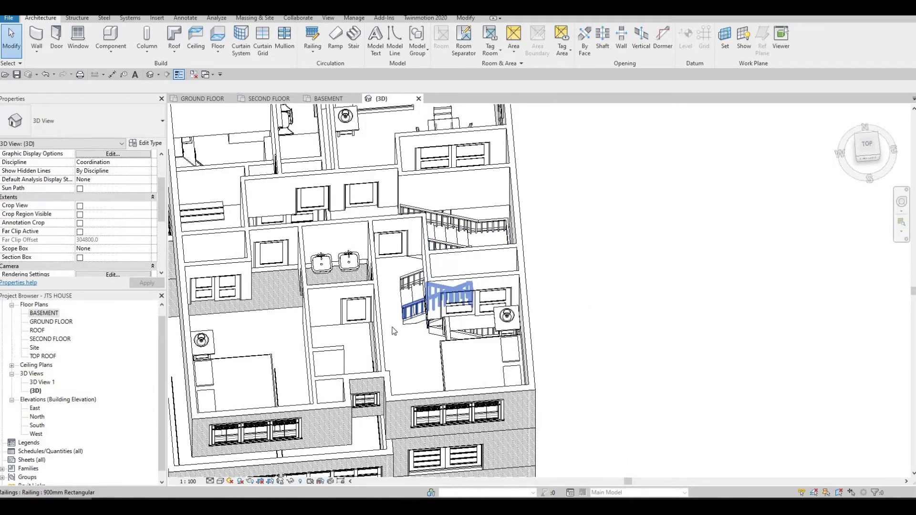
left_click(403, 309)
middle_click_drag(423, 307, 230, 485, "shift")
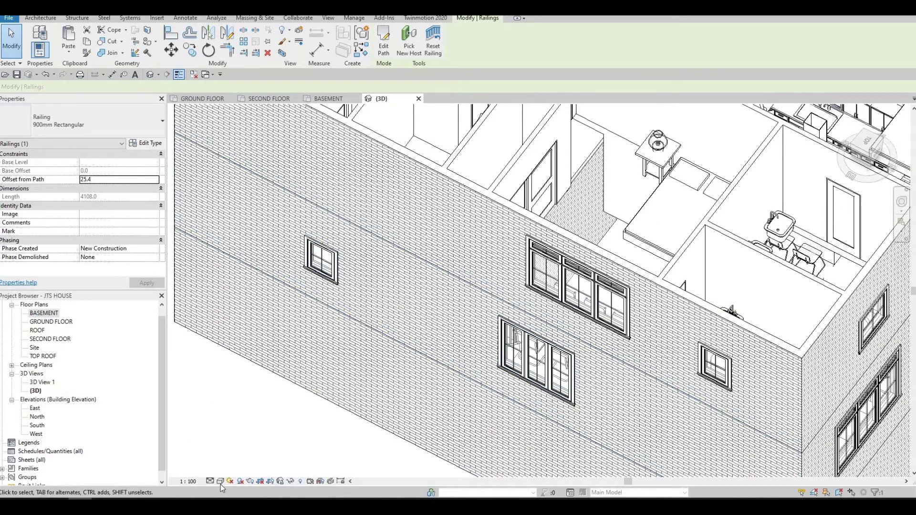
- Make the model surfaces transparent in the 3D view's display settings and view the stairs through the exterior walls
left_click(220, 481)
left_click(258, 409)
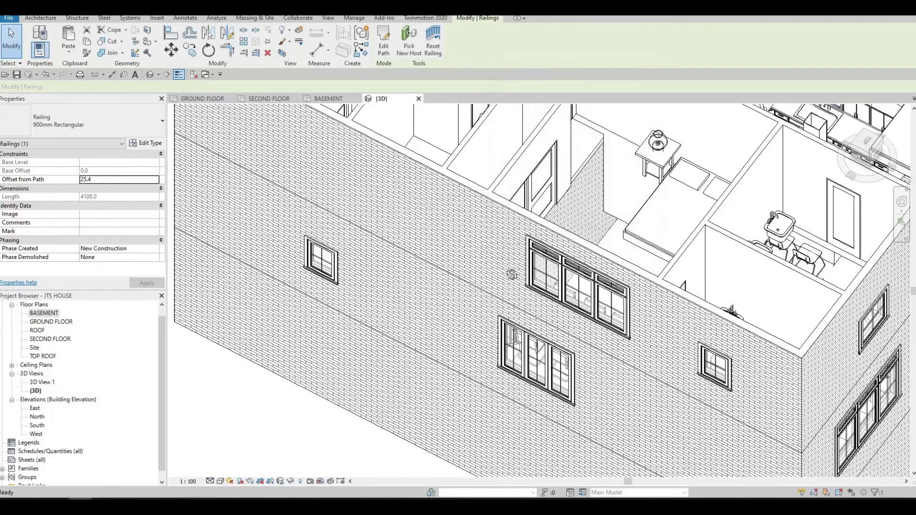
mouse_move(551, 213)
middle_mouse_down("shift")
mouse_move(706, 148)
mouse_move(828, 144)
mouse_move(692, 191)
mouse_move(507, 282)
middle_mouse_up("shift")
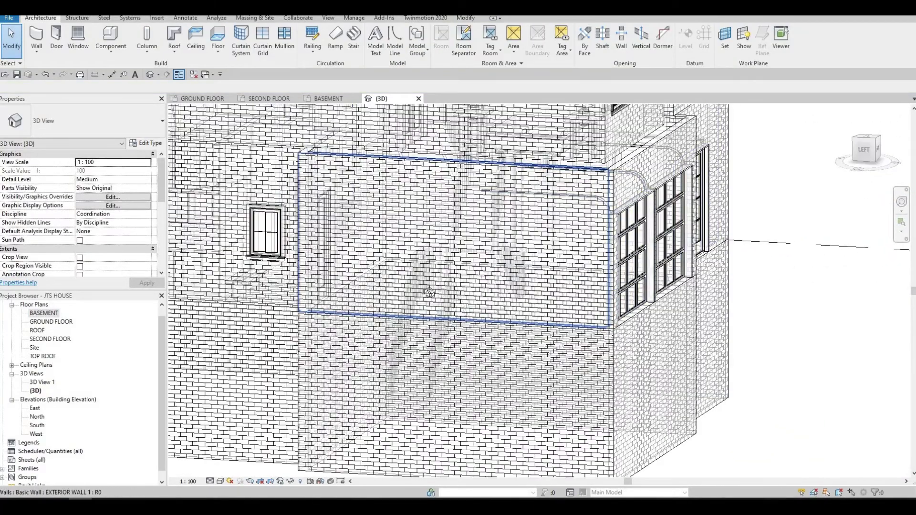
middle_click_drag(481, 316, 392, 312, "shift")
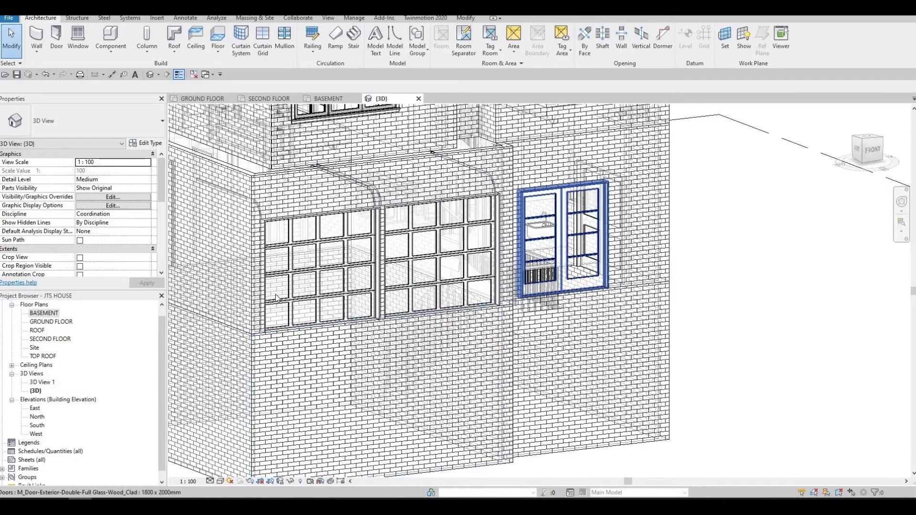
- Flip the basement stair's up direction back in the basement plan and check the stair in the 3D view
double_click(44, 313)
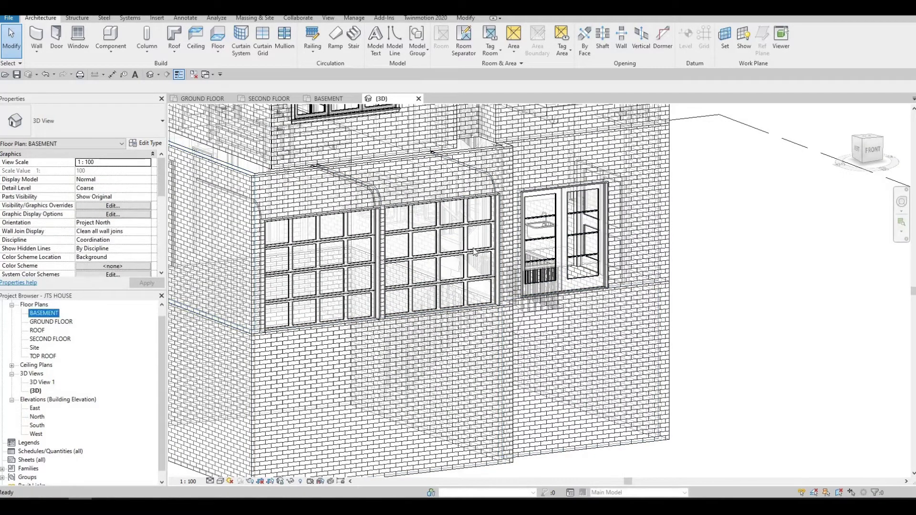
left_click(523, 314)
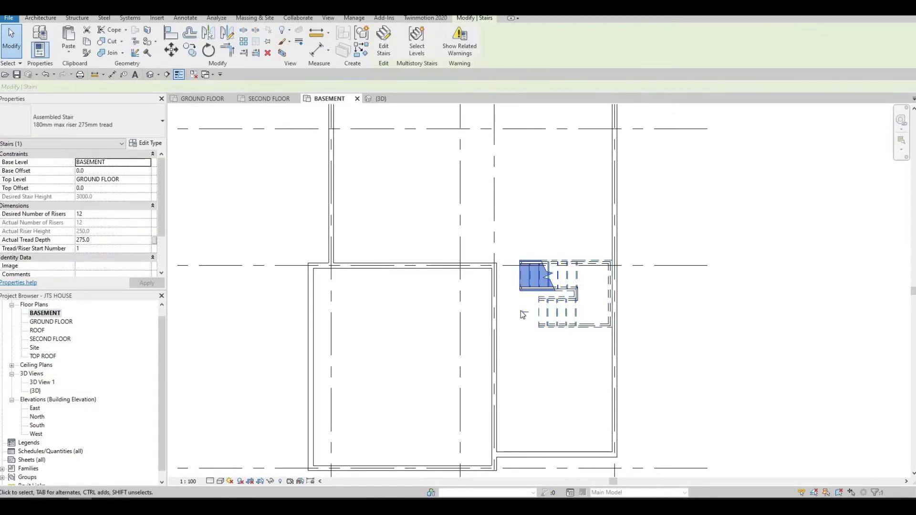
left_click(504, 297)
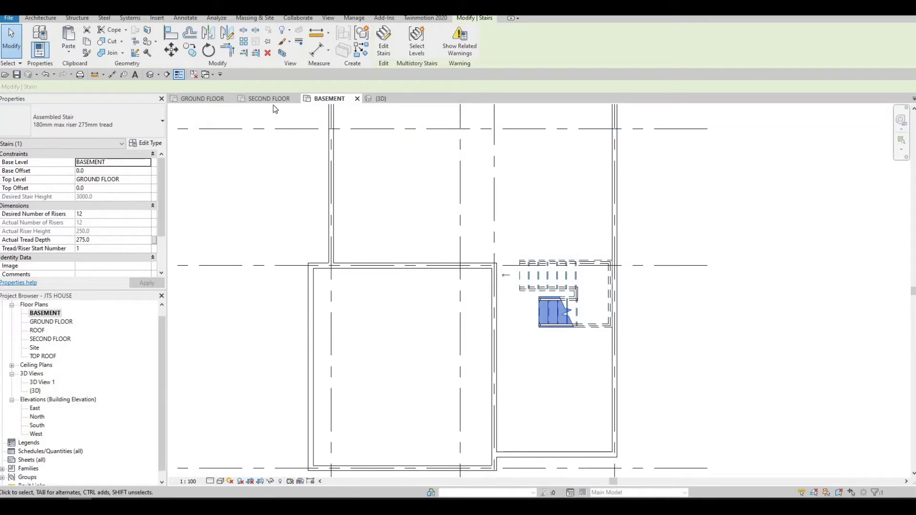
left_click(381, 99)
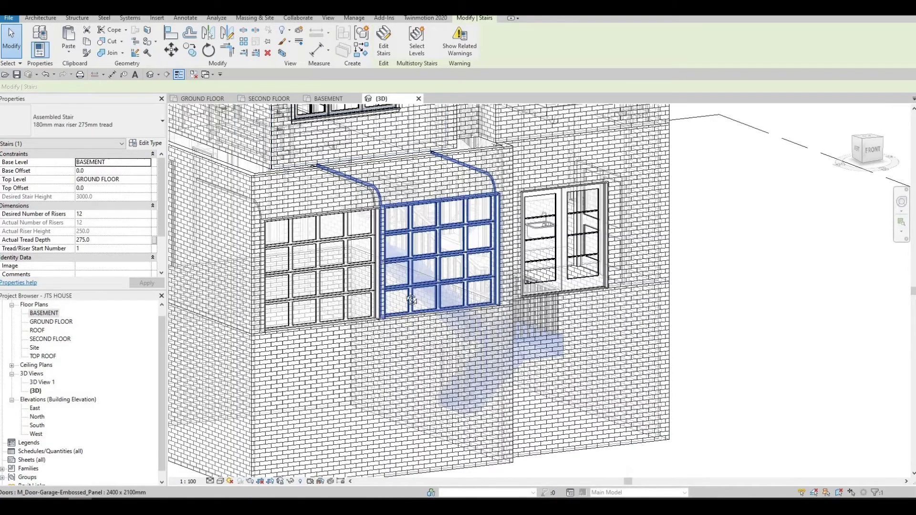
middle_click_drag(420, 286, 445, 314, "shift")
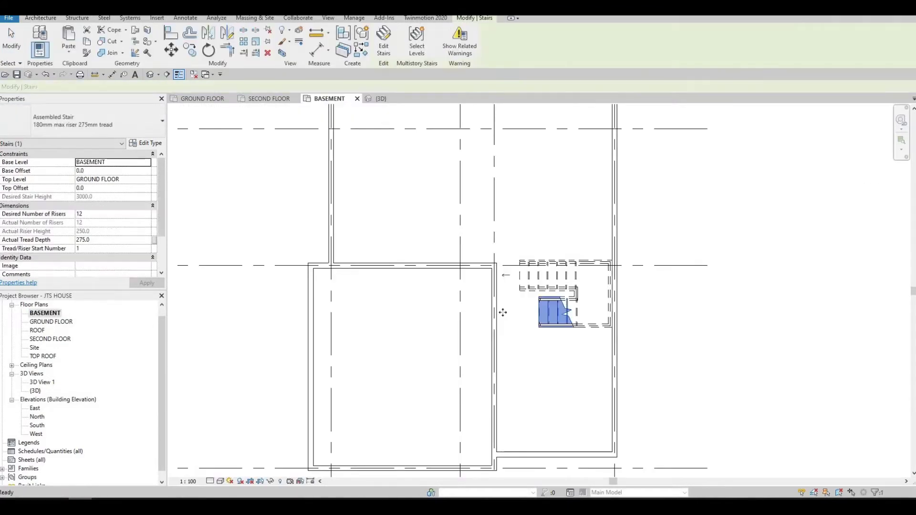
- Shorten the basement stair's upper run by one riser in stair editing, finish the edit and check the stair in the 3D view
middle_click_drag(502, 313, 455, 313)
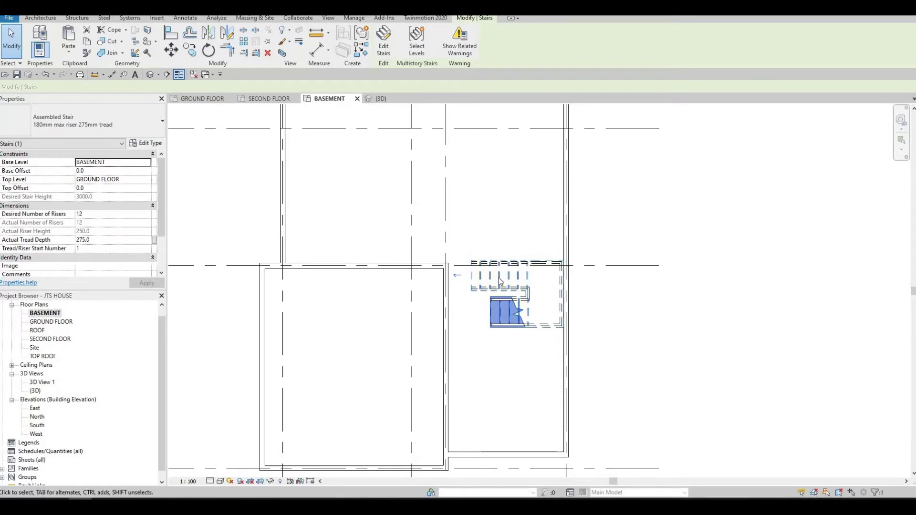
double_click(487, 261)
left_click(459, 271)
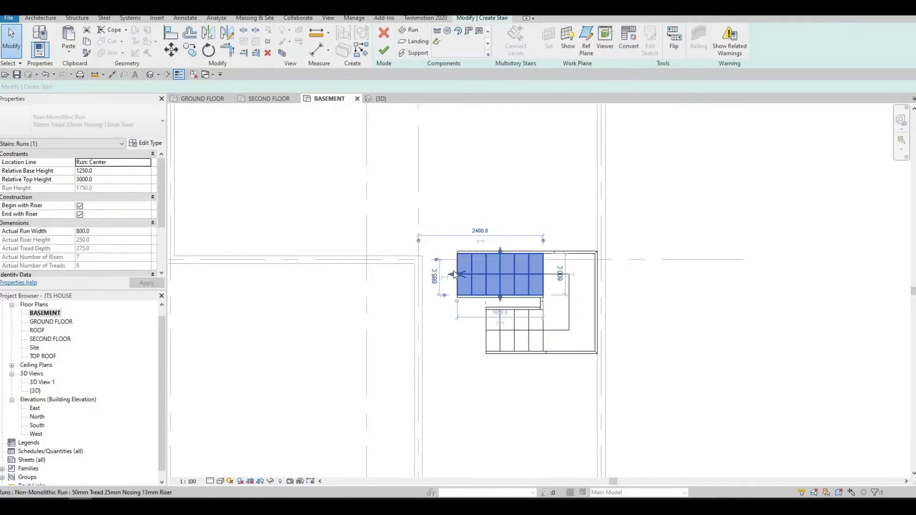
left_click_drag(460, 274, 471, 275)
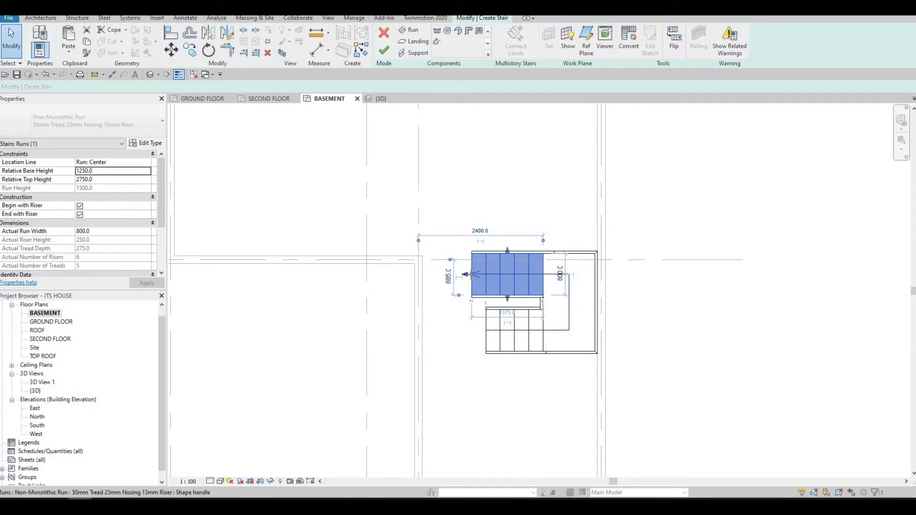
left_click_drag(466, 274, 467, 288)
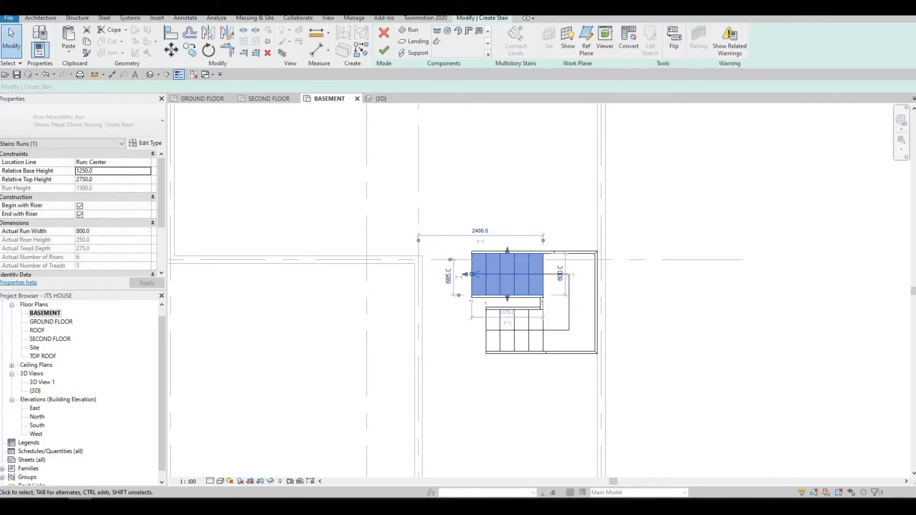
left_click(384, 50)
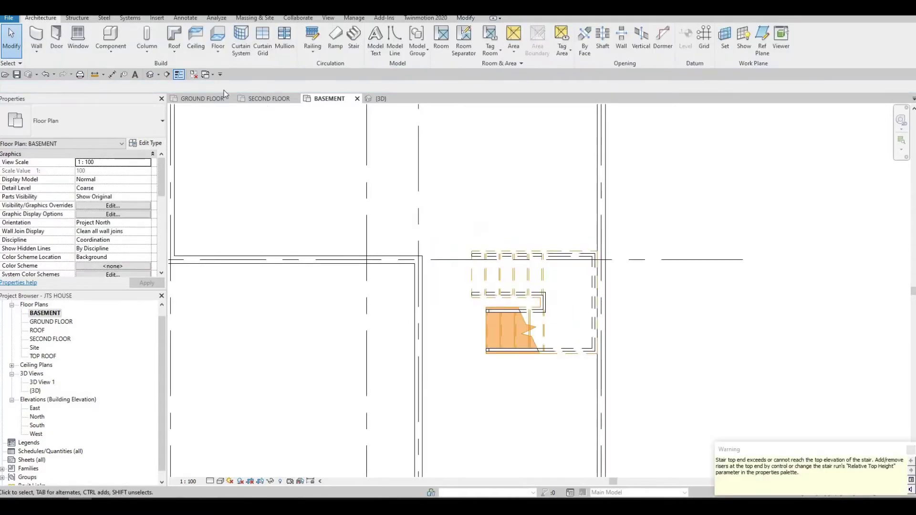
left_click(381, 99)
middle_click_drag(439, 306, 459, 390, "shift")
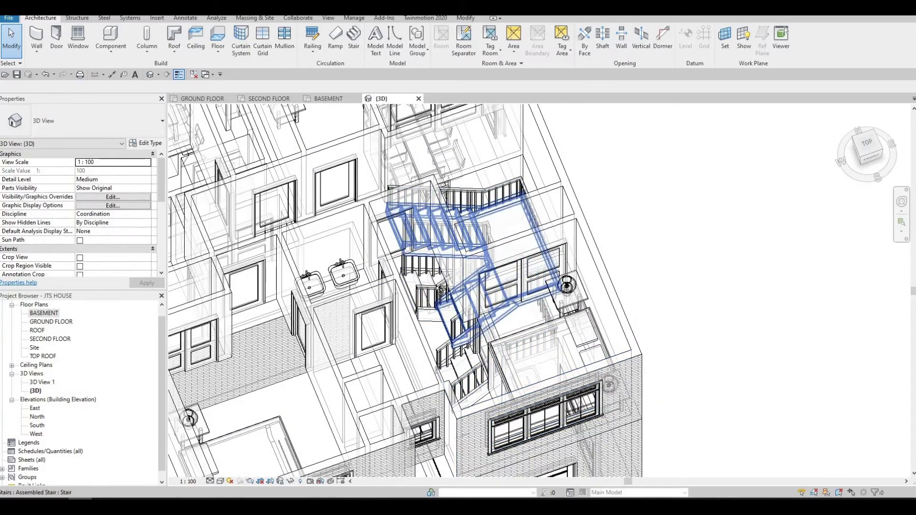
middle_click_drag(415, 277, 392, 212, "shift")
middle_click_drag(413, 243, 428, 326, "shift")
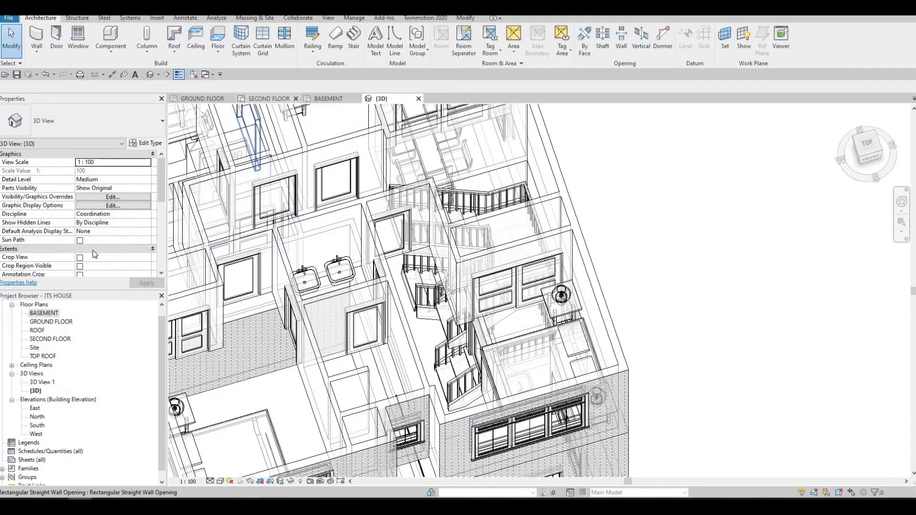
- Edit the basement stair to have 5 risers in the upper run and one more tread in the lower run, and check it in 3D
double_click(38, 314)
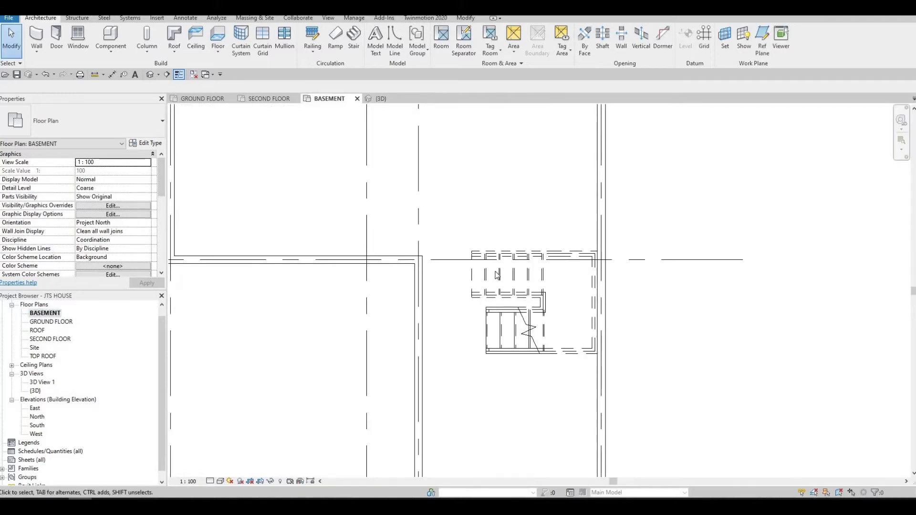
left_click(501, 276)
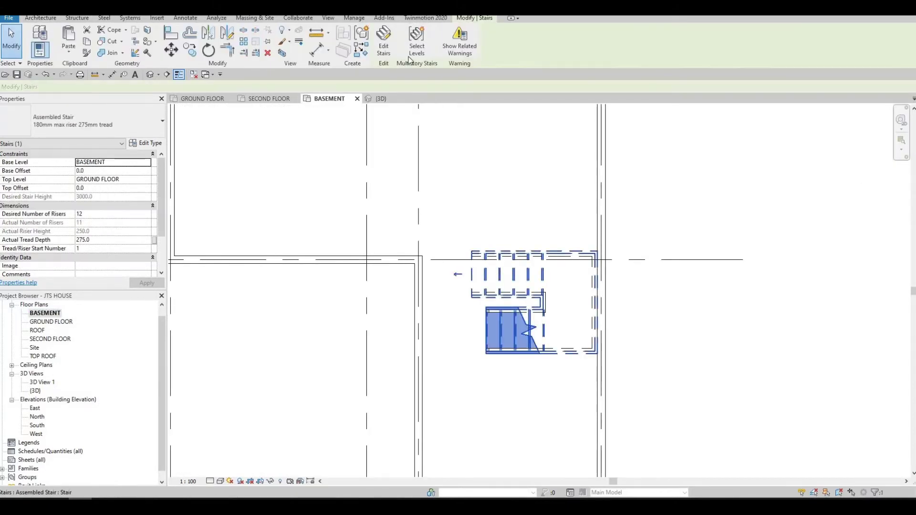
left_click(470, 275)
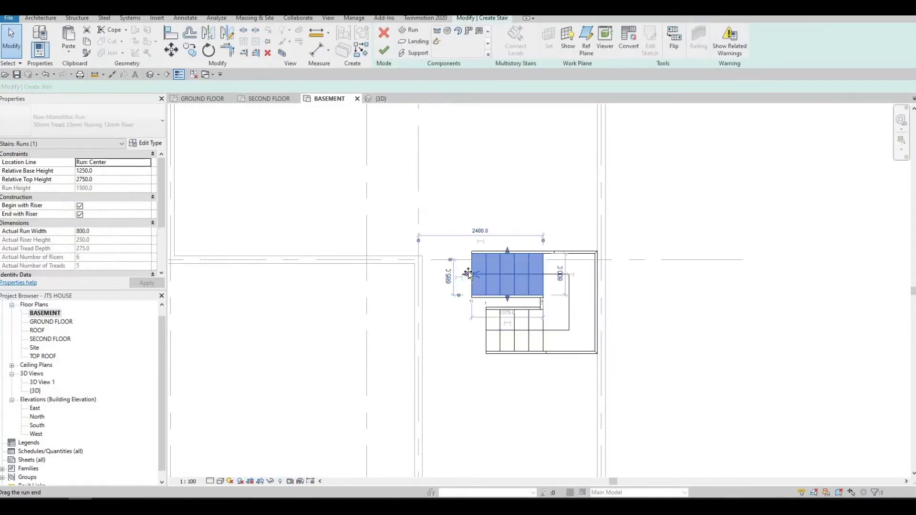
left_click_drag(482, 273, 493, 280)
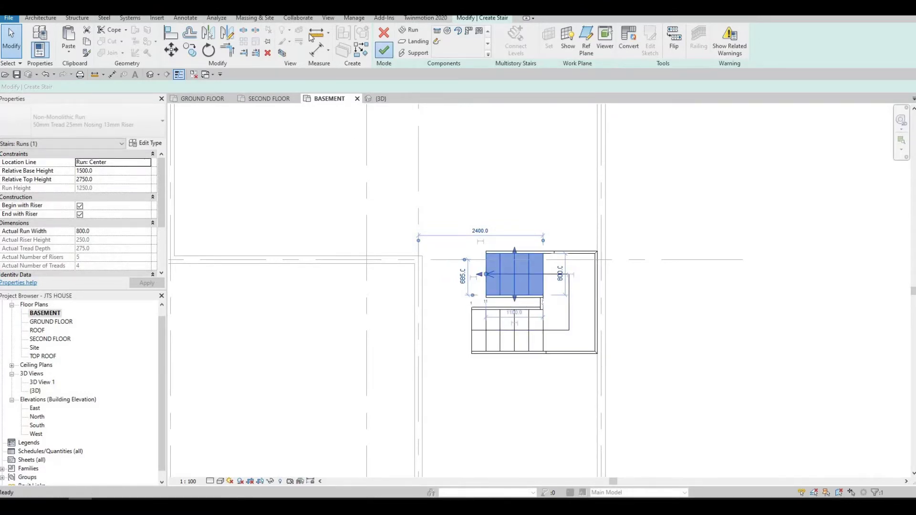
left_click(384, 53)
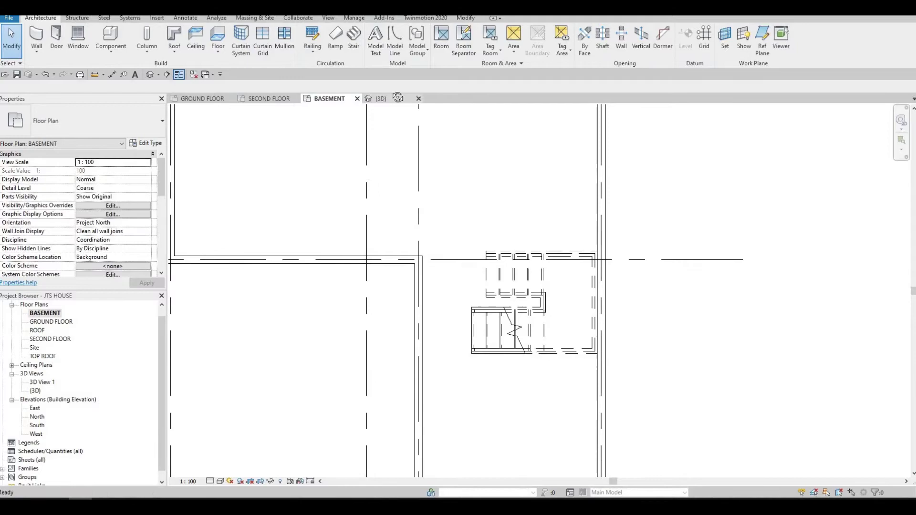
left_click(382, 100)
mouse_move(484, 194)
middle_mouse_down("shift")
mouse_move(473, 196)
mouse_move(470, 221)
mouse_move(500, 213)
mouse_move(450, 262)
middle_mouse_up("shift")
mouse_move(413, 286)
middle_mouse_down("shift")
mouse_move(421, 306)
mouse_move(435, 307)
middle_mouse_up("shift")
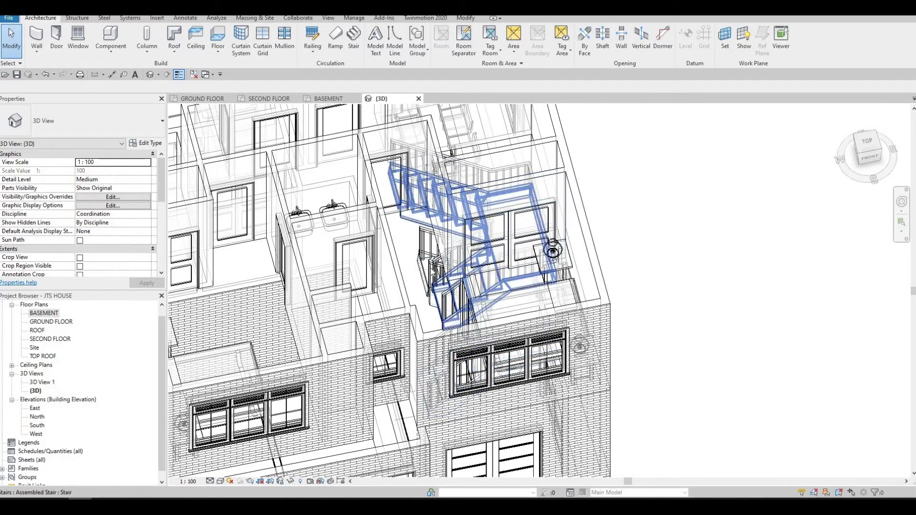
middle_click_drag(522, 312, 555, 204)
scroll(522, 264, "down", 1)
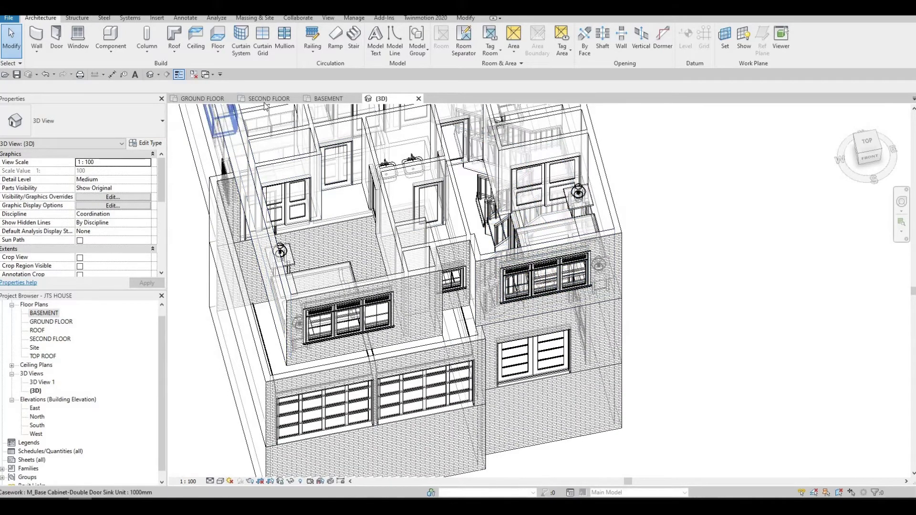
- Set the model surface transparency to 0 in the 3D view's graphic display options
double_click(42, 314)
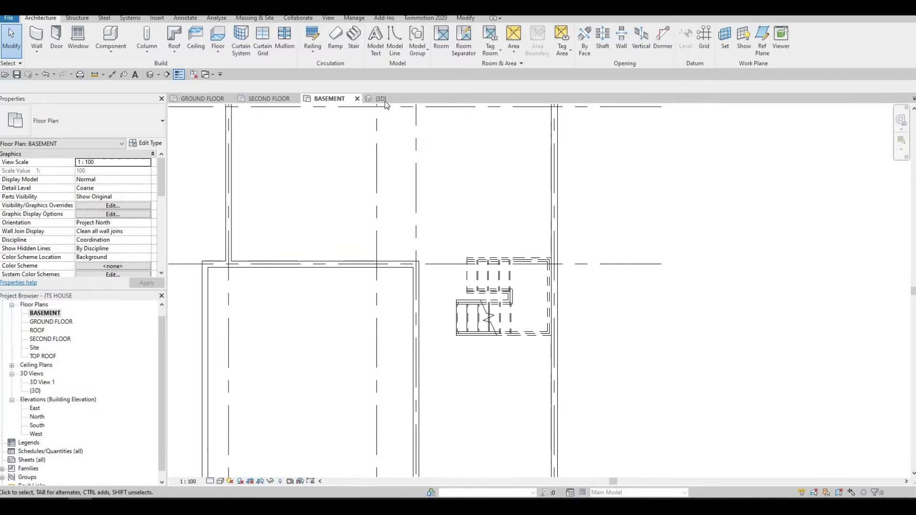
left_click(381, 99)
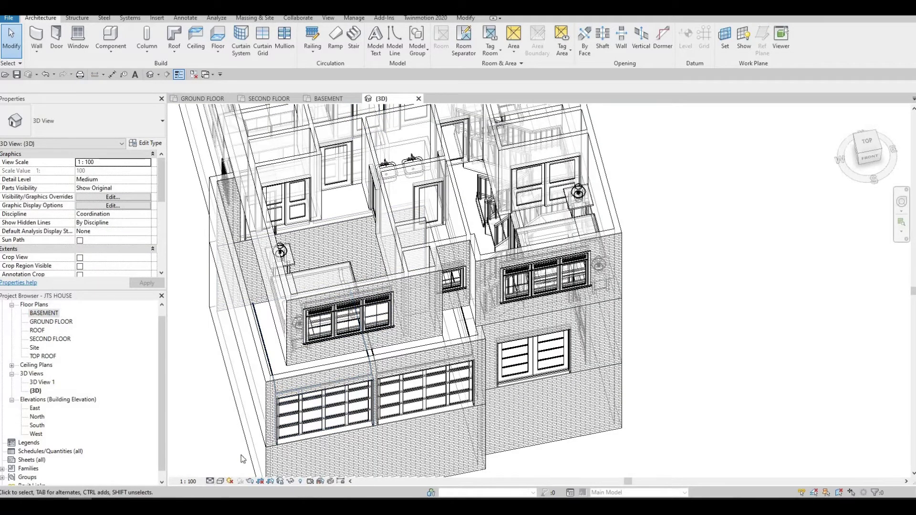
left_click(220, 481)
left_click(241, 409)
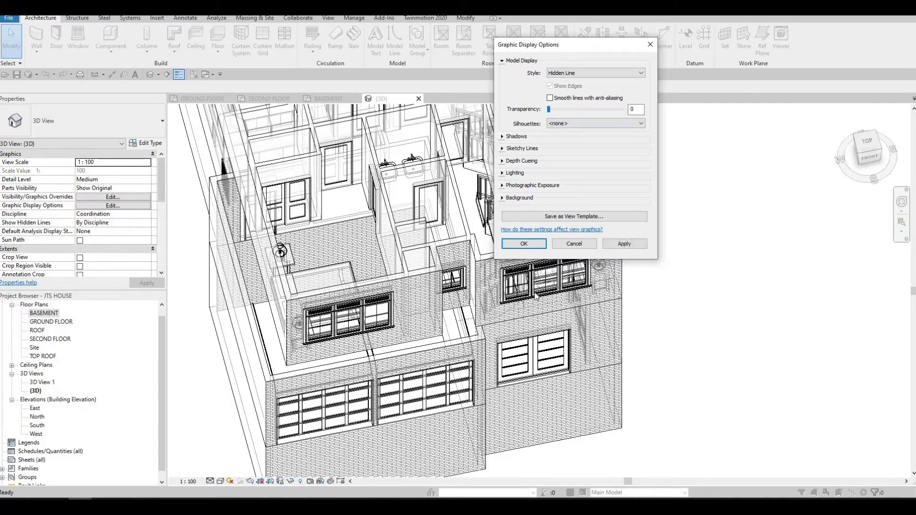
left_click(525, 244)
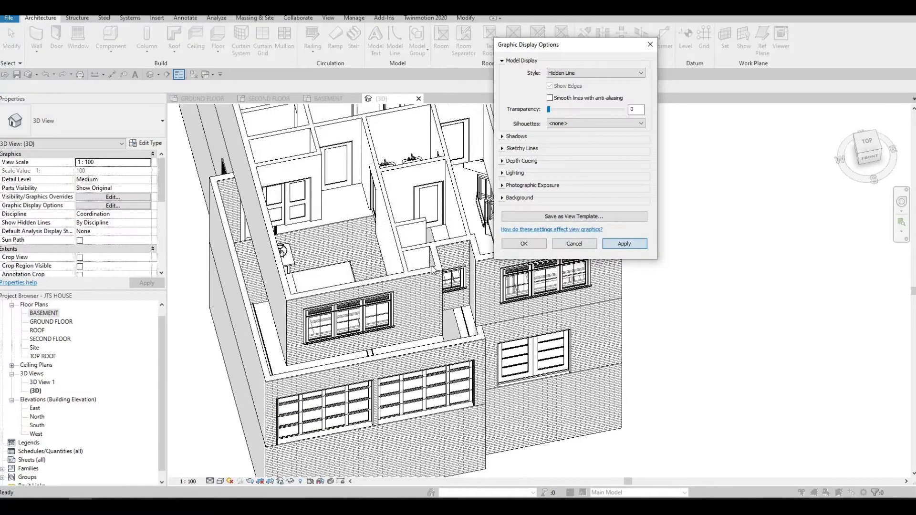
middle_click_drag(444, 286, 358, 260, "shift")
middle_click_drag(266, 300, 305, 310)
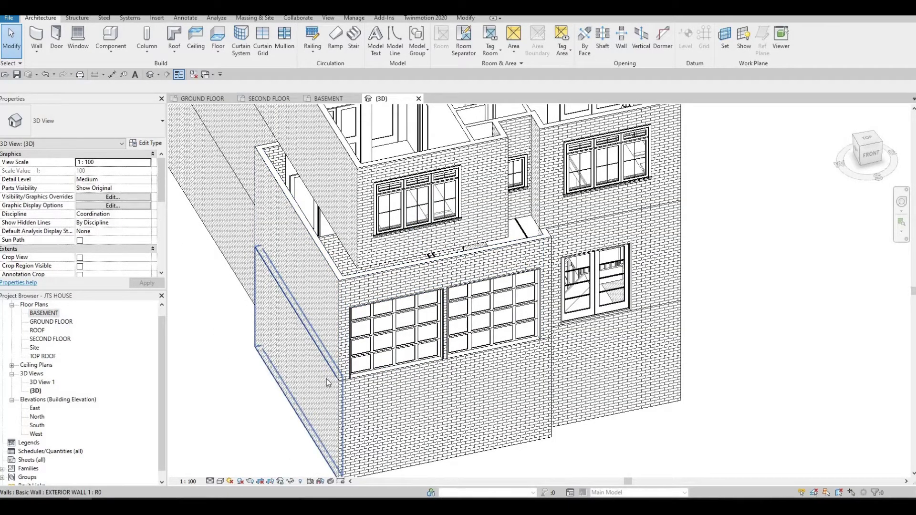
left_click(289, 345)
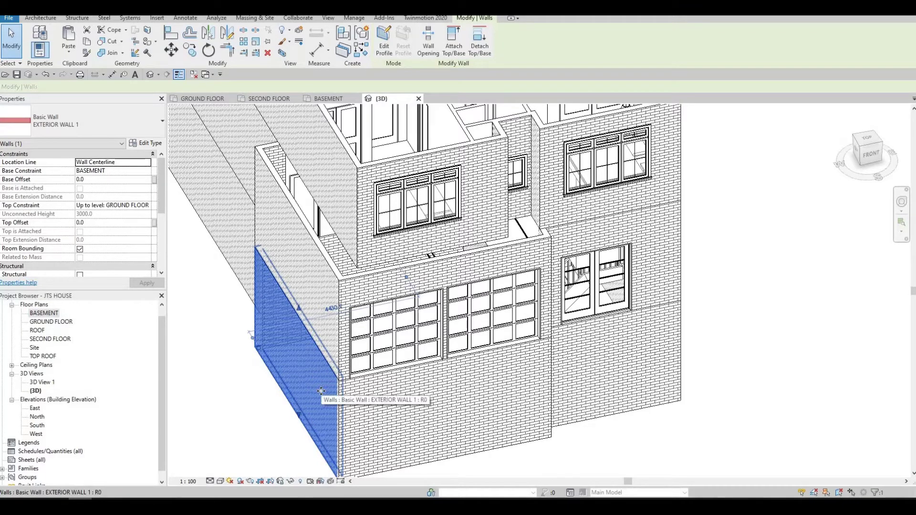
key("Tab")
key("Tab")
- Select the basement side wall behind the garage block and duplicate its wall type as EXTERIOR WALL 2
middle_click_drag(223, 188, 322, 254)
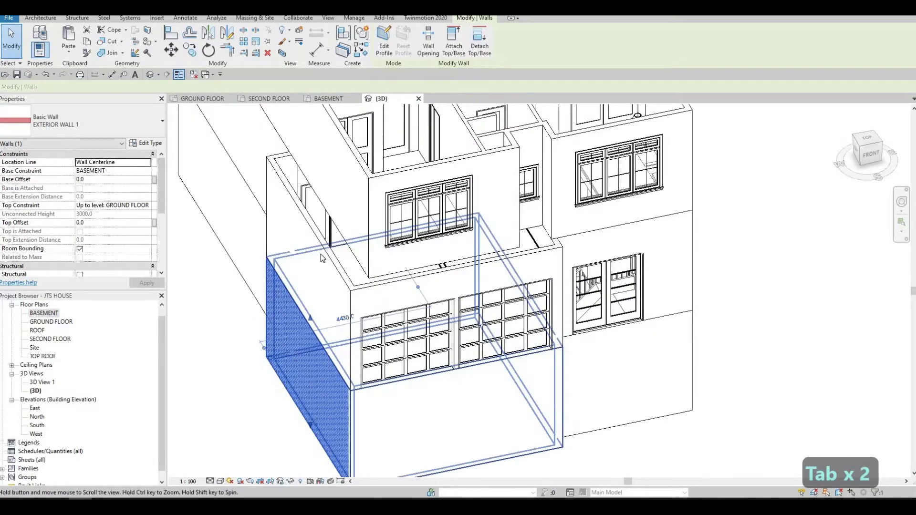
left_click(322, 253)
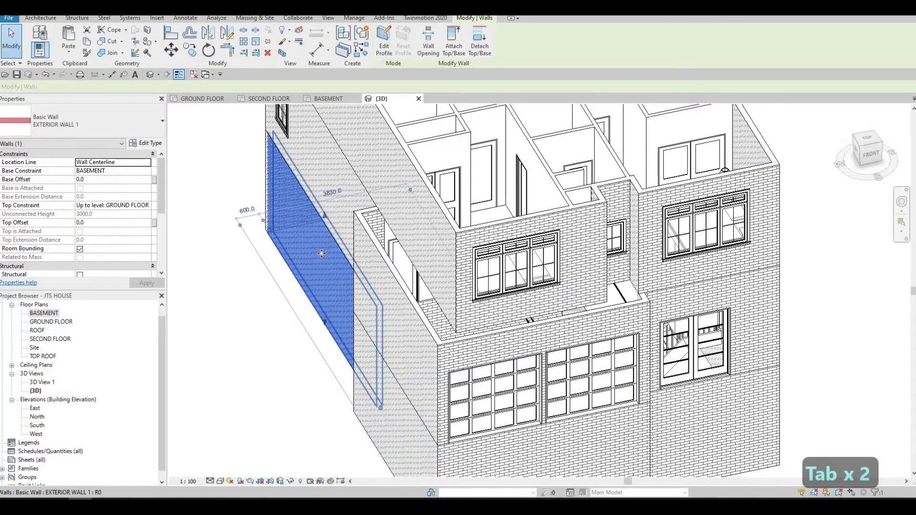
left_click(145, 143)
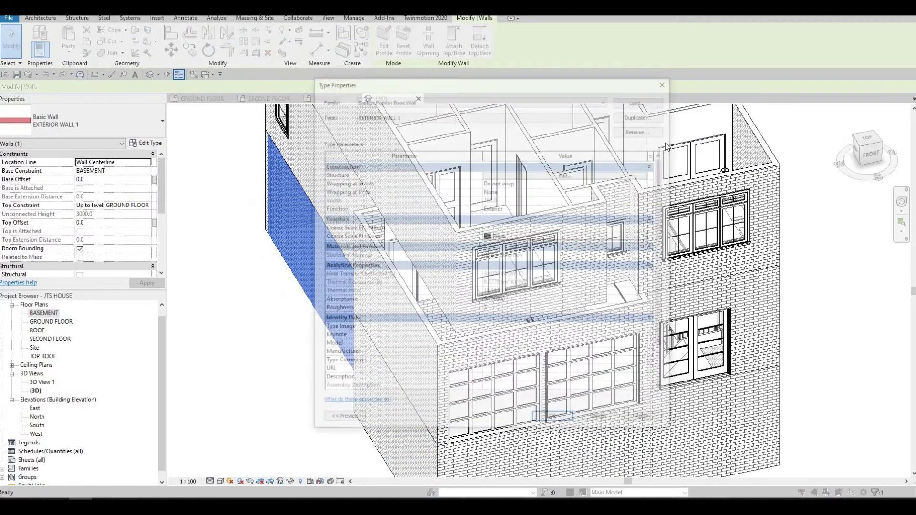
left_click(649, 116)
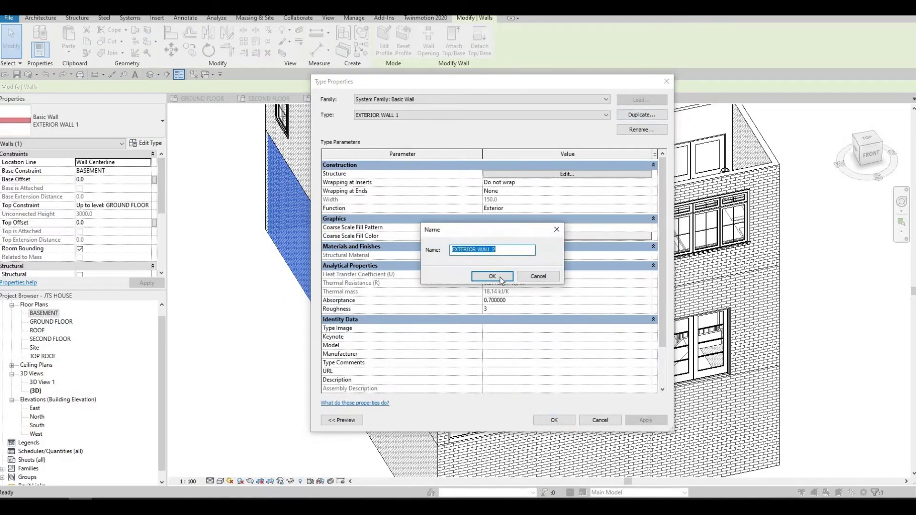
key("Return")
- Set the structure layer of EXTERIOR WALL 2 to the Concrete Masonry Units material and apply the type to the selected wall
left_click(537, 175)
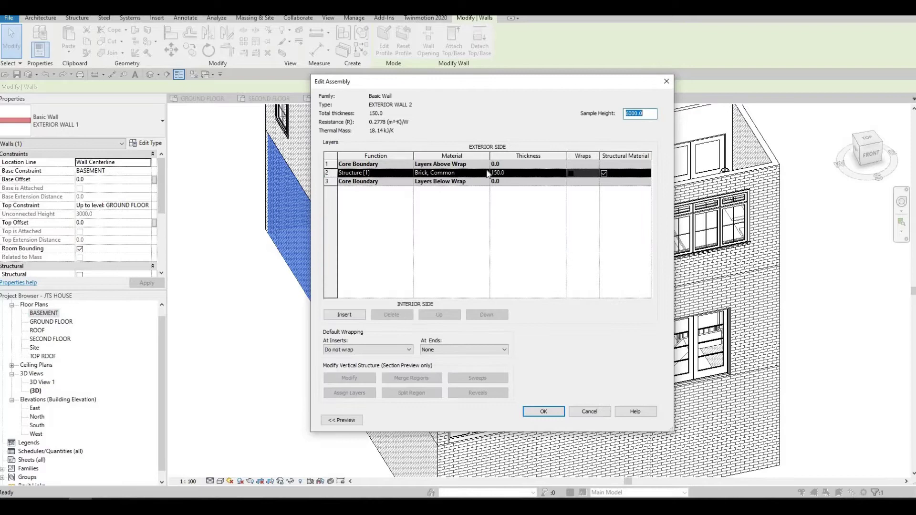
left_click(487, 173)
left_click(485, 173)
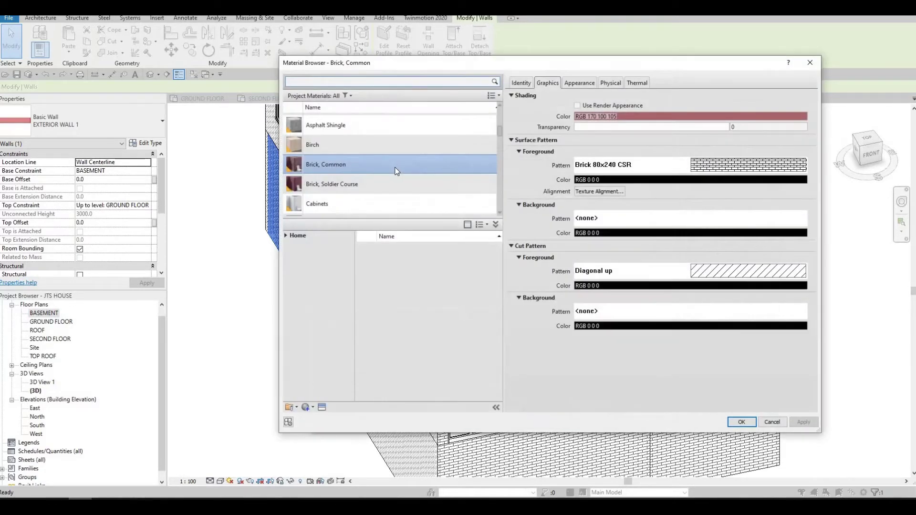
scroll(395, 170, "down", 5)
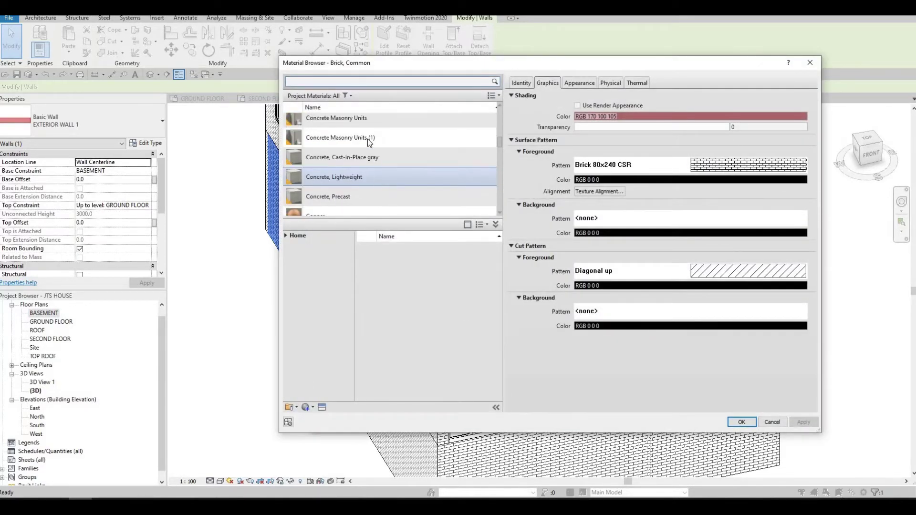
left_click(336, 119)
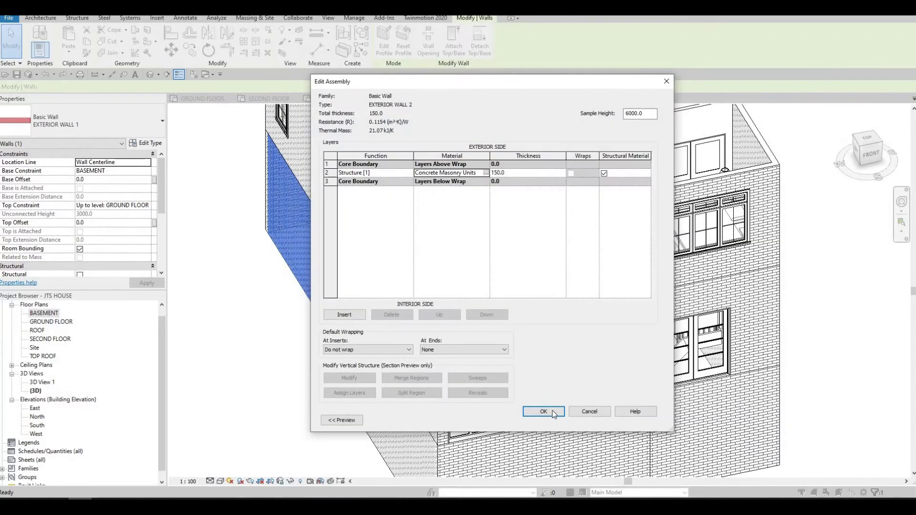
left_click(541, 412)
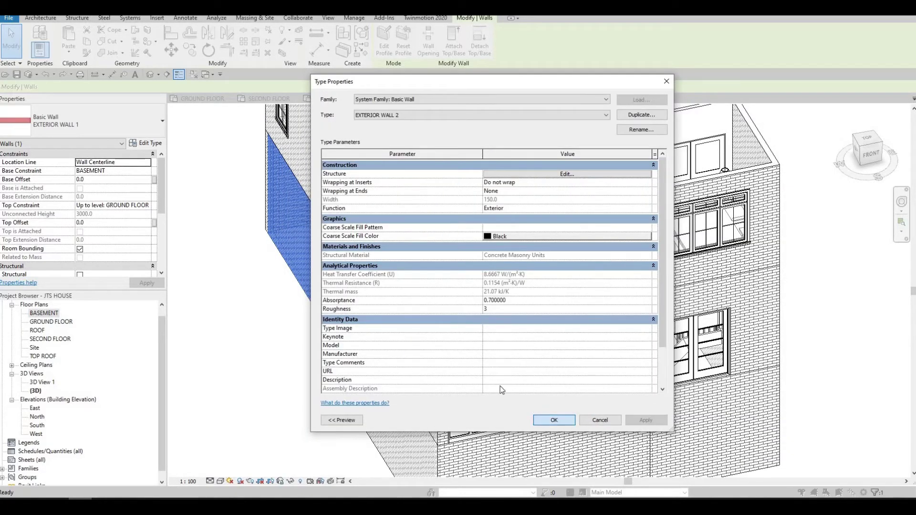
left_click(554, 420)
key("Escape")
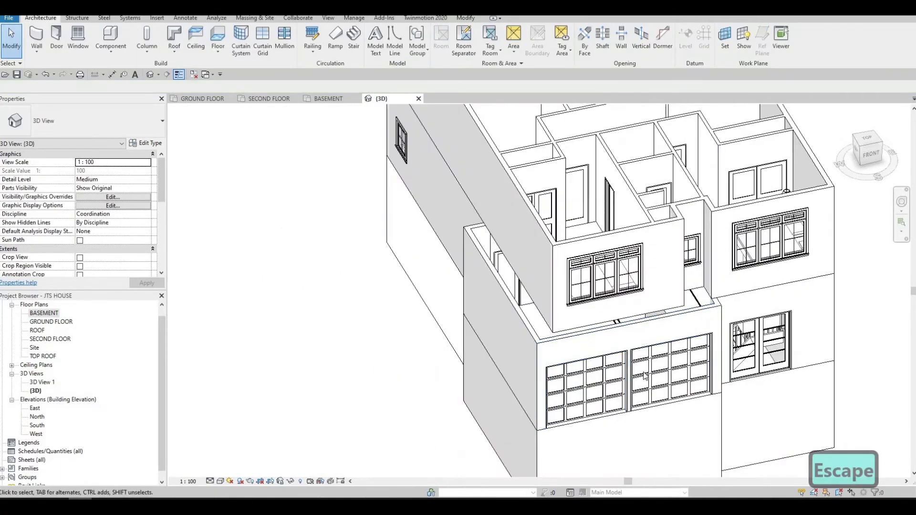
- Select the rear basement wall in the 3D view and open the basement floor plan with it selected
middle_click_drag(644, 375, 503, 356, "shift")
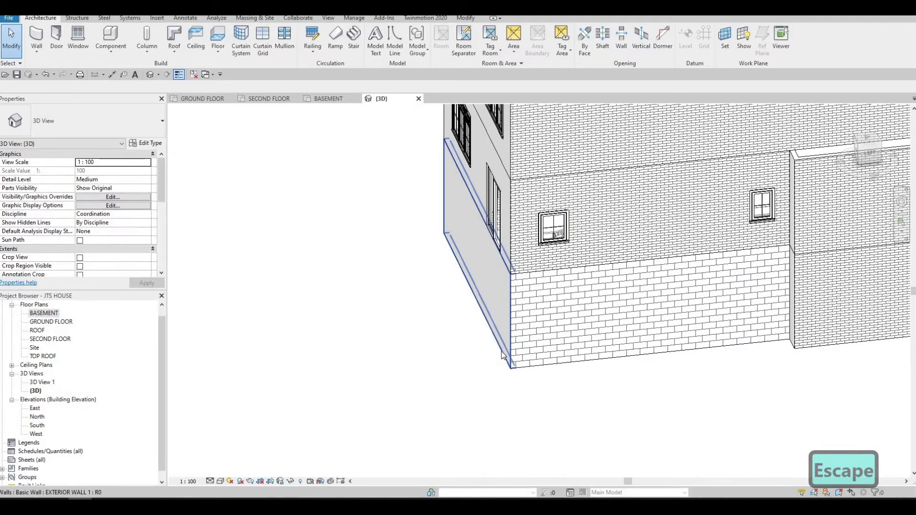
left_click(501, 353)
middle_click_drag(589, 274, 383, 236)
scroll(383, 236, "down", 1)
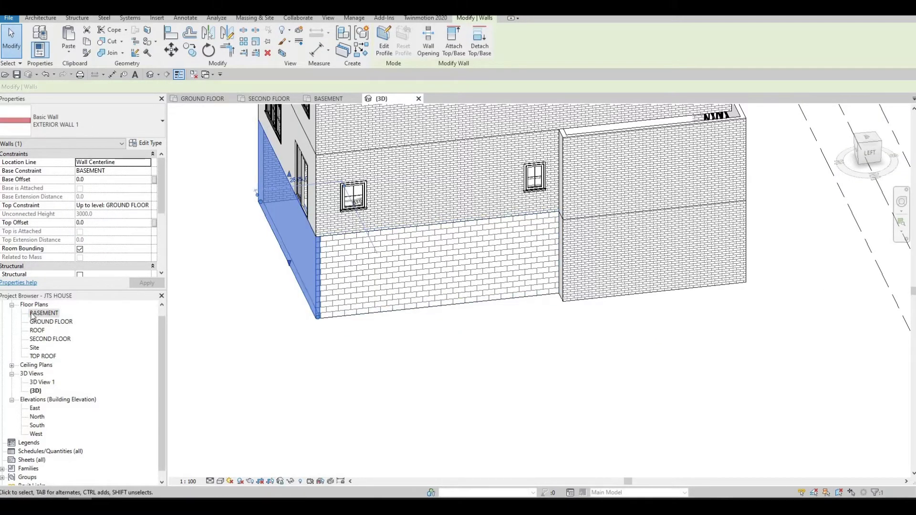
middle_click_drag(339, 223, 365, 263)
scroll(364, 263, "down", 2)
middle_click_drag(464, 152, 478, 270)
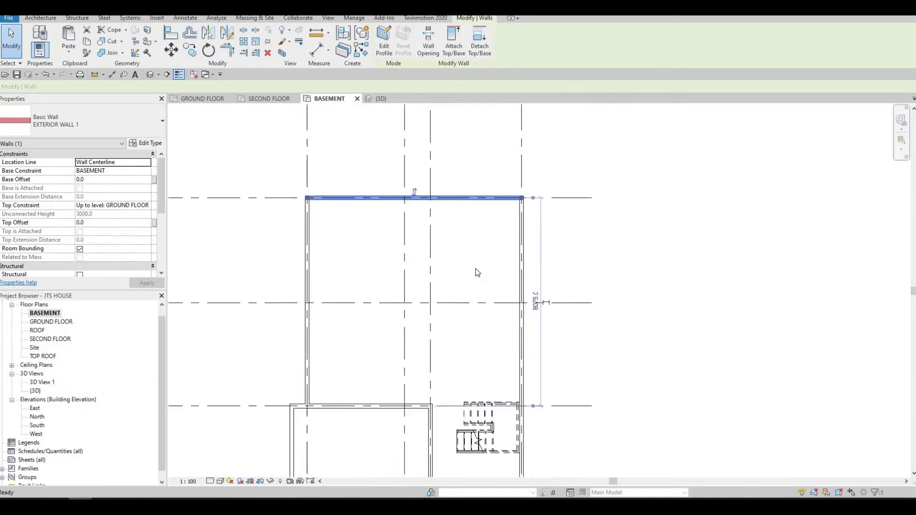
- Add the remaining exterior walls around the stair area and the garage block to the selection and change them all to EXTERIOR WALL 2
scroll(478, 268, "down", 1)
scroll(435, 453, "down", 1)
middle_click_drag(435, 465, 450, 329)
left_click(451, 345, "ctrl")
left_click(430, 306, "ctrl")
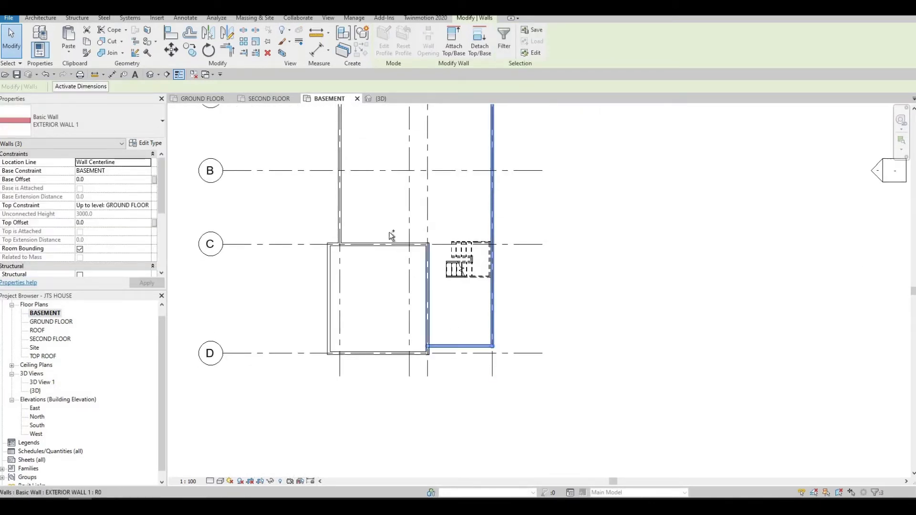
left_click(382, 245, "ctrl")
left_click(338, 307, "ctrl")
left_click(329, 307, "ctrl")
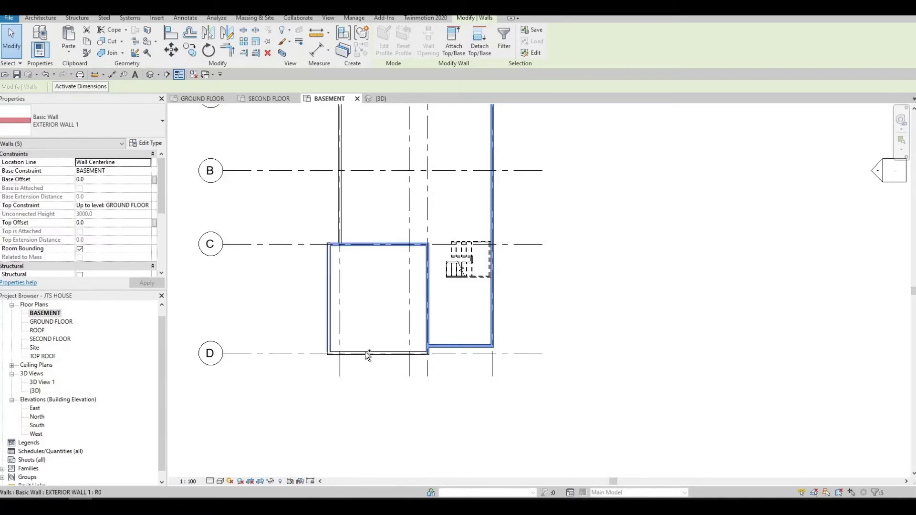
left_click(368, 353, "ctrl")
left_click(128, 136)
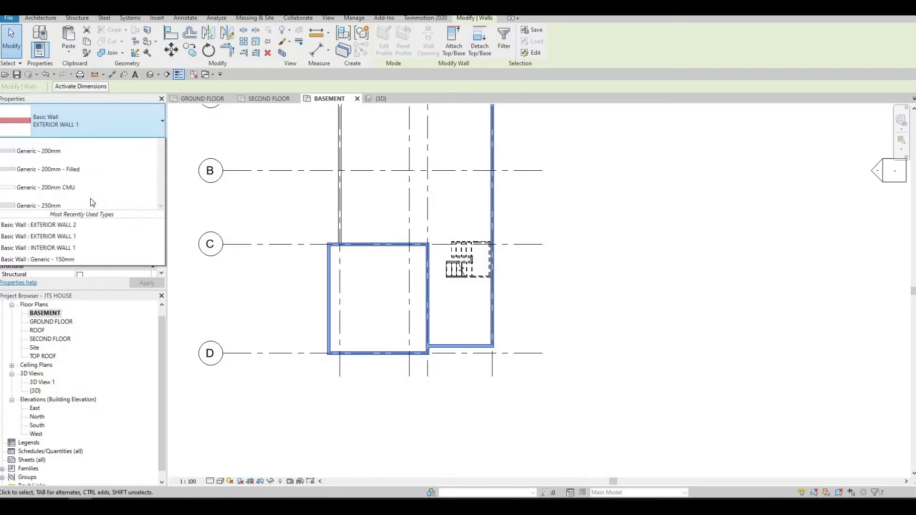
left_click(84, 190)
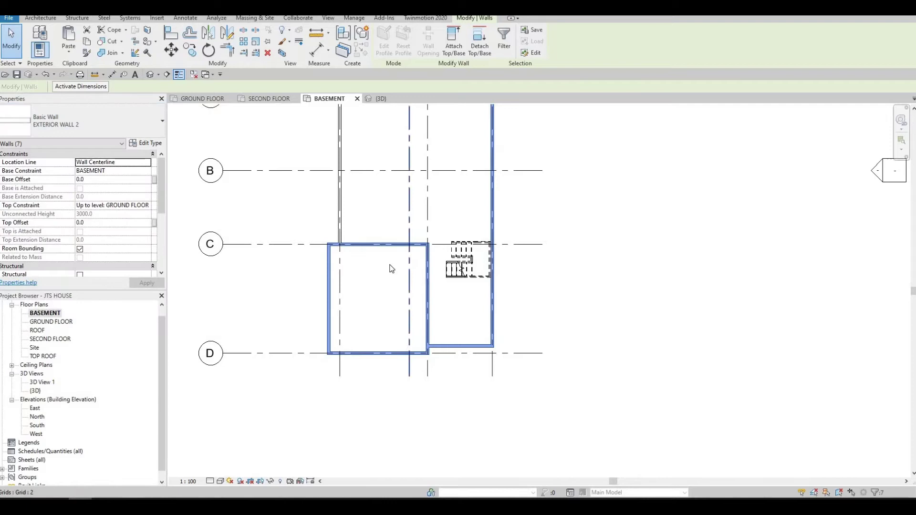
key("Escape")
key("Escape")
middle_click_drag(352, 210, 355, 233)
scroll(387, 301, "down", 2)
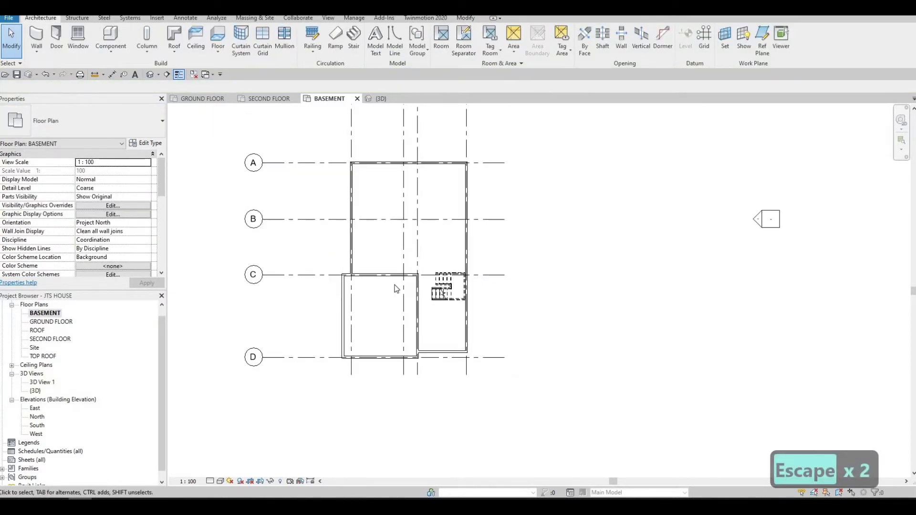
scroll(439, 283, "up", 2)
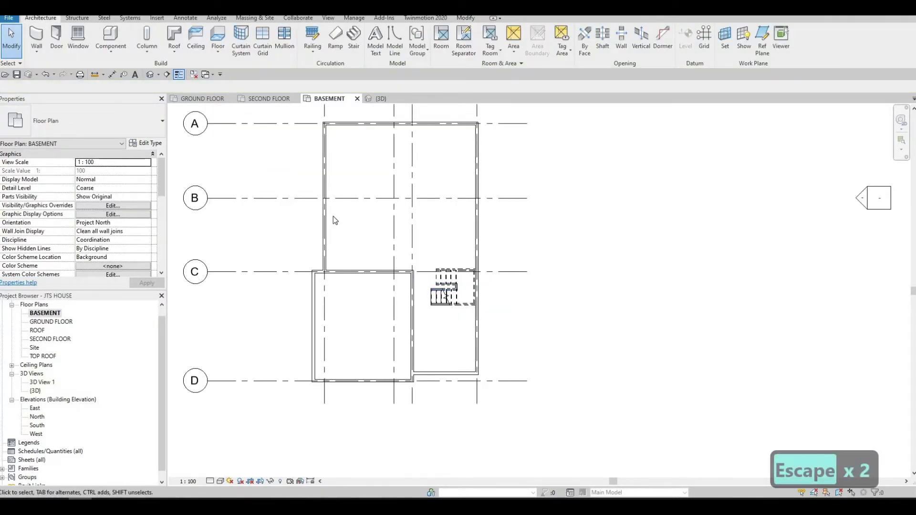
middle_click_drag(448, 247, 452, 252)
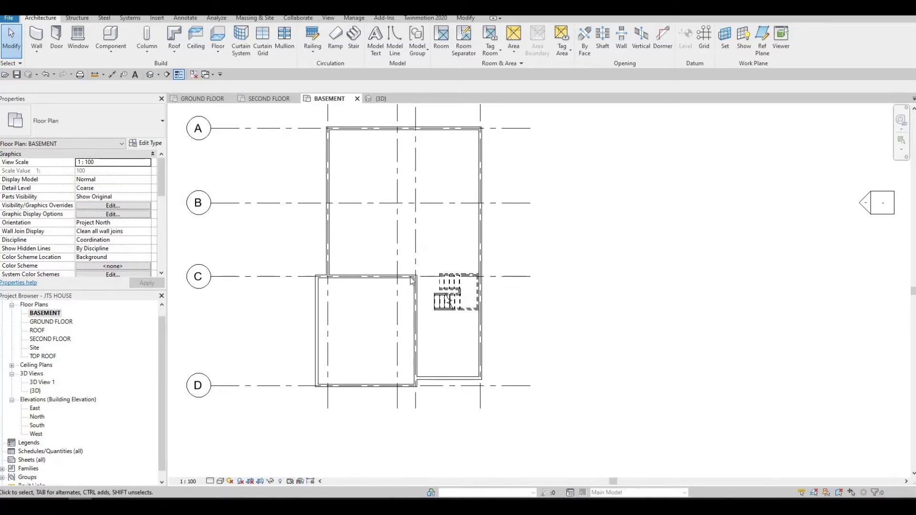
- Draw three INTERIOR WALL 1 walls off the side exterior wall beside the stair, enclosing a room about 2175 mm by 2700 mm
scroll(403, 286, "up", 3)
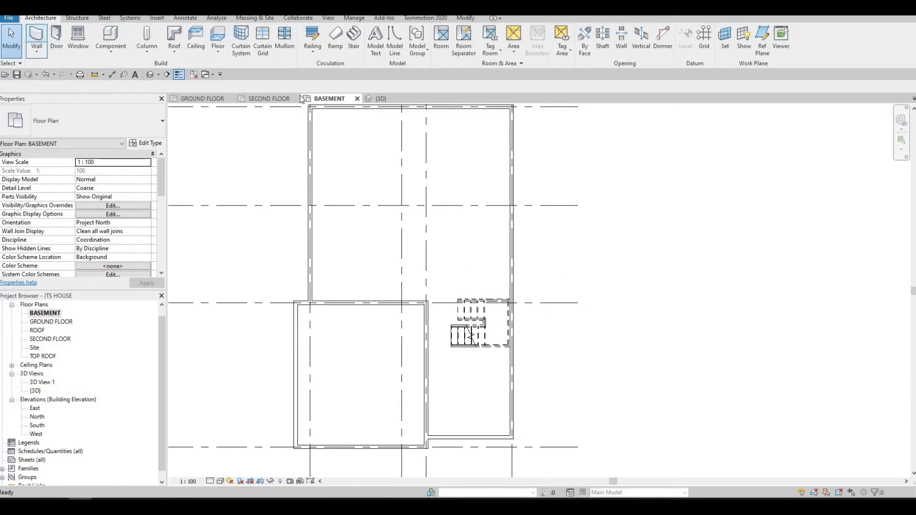
key("w")
key("a")
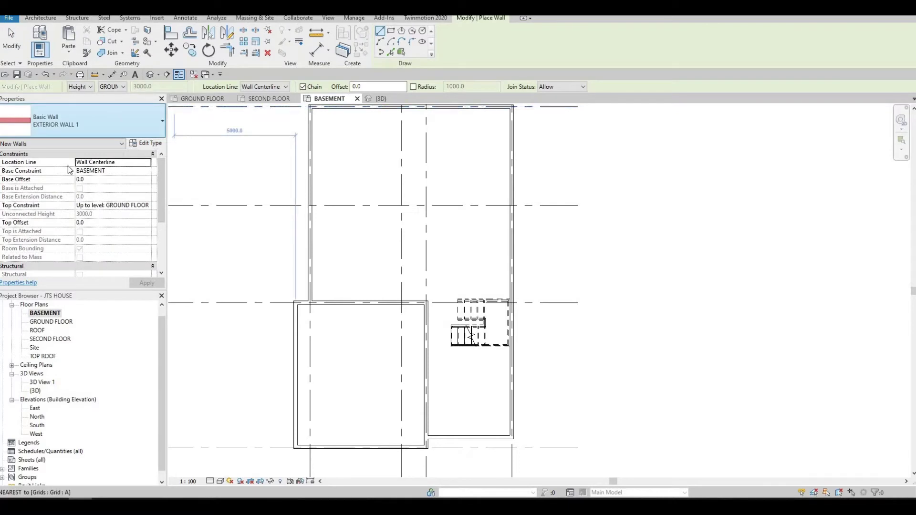
left_click(71, 121)
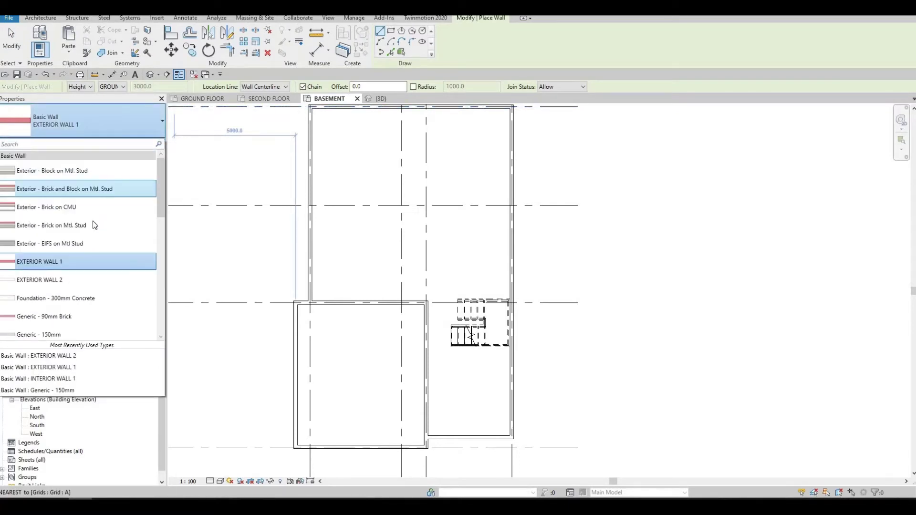
scroll(88, 227, "down", 3)
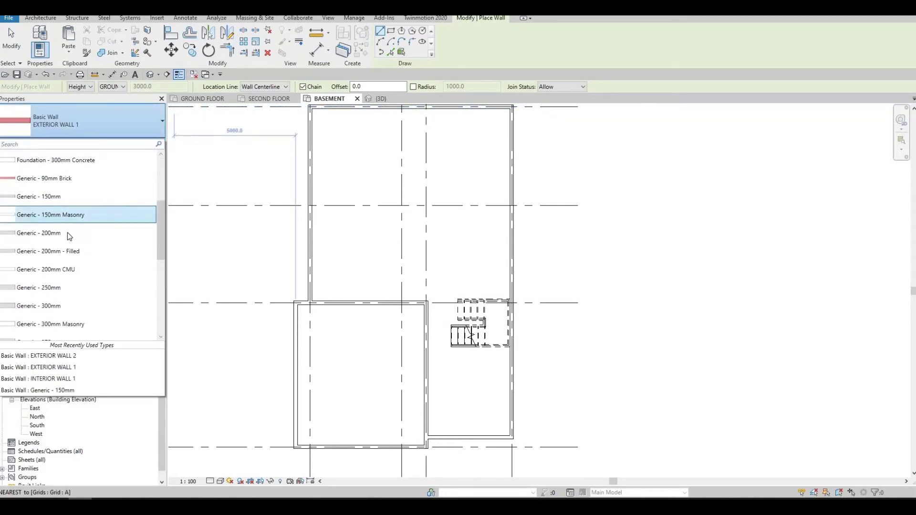
scroll(68, 279, "down", 2)
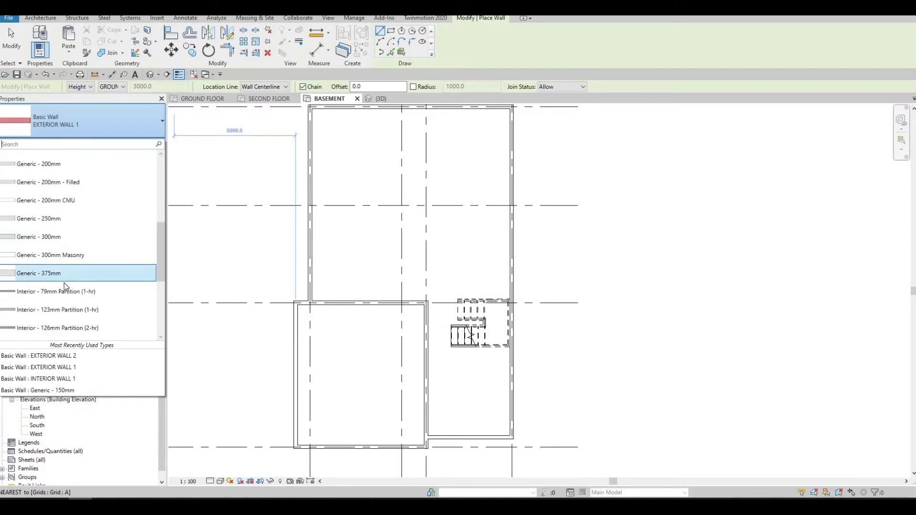
scroll(66, 281, "down", 3)
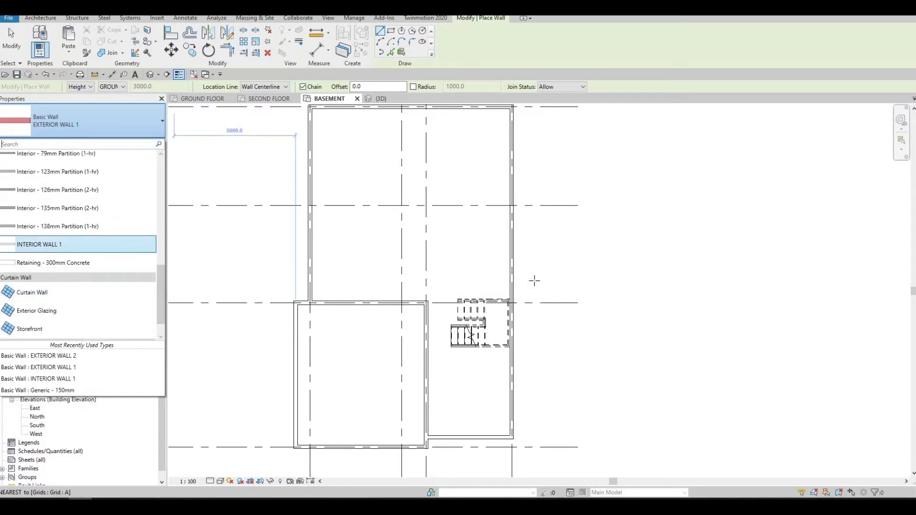
key("Return")
scroll(520, 288, "up", 3)
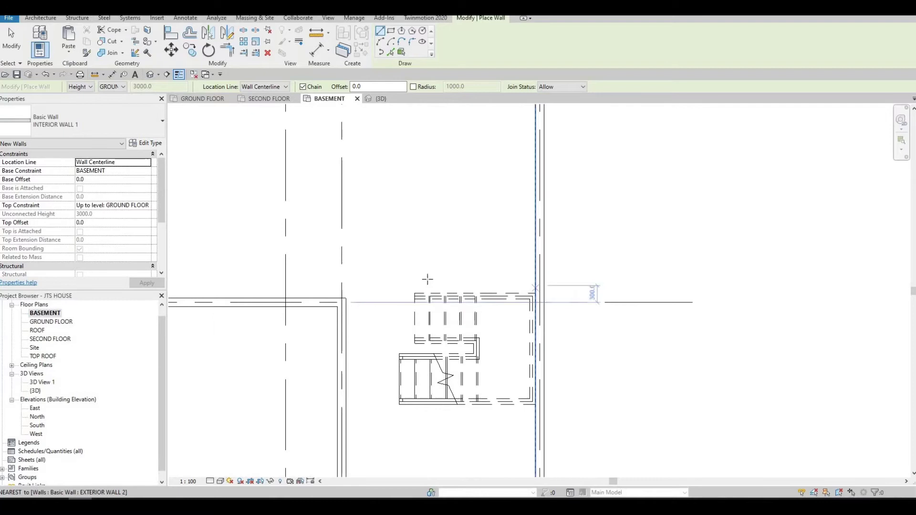
left_click(536, 286)
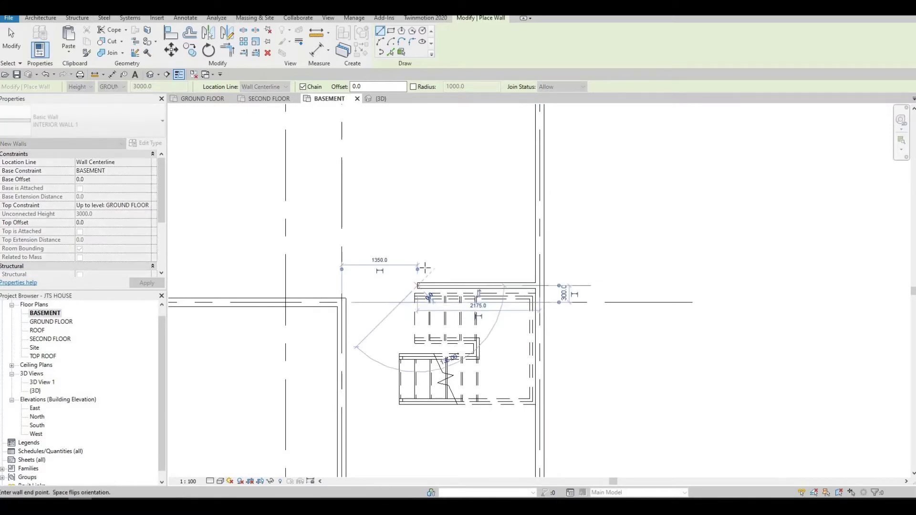
middle_click_drag(428, 146, 434, 226)
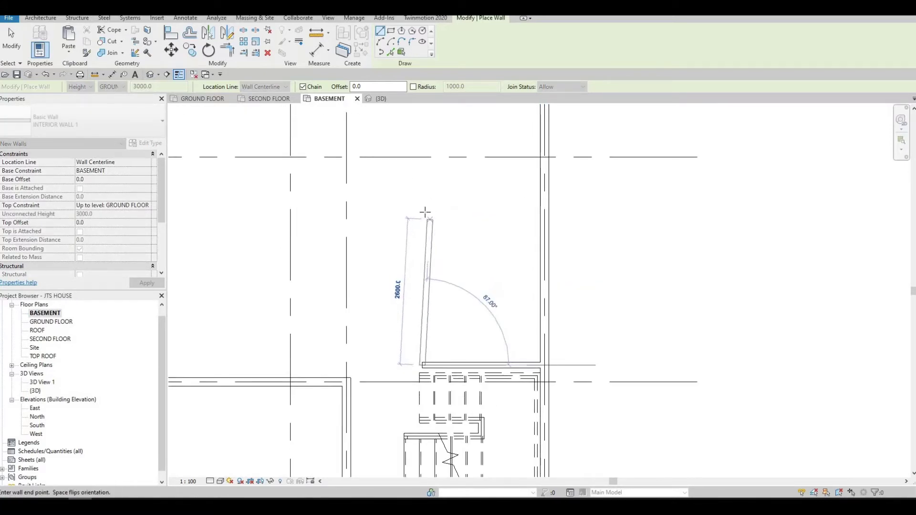
left_click(424, 213)
left_click(541, 213)
key("Escape")
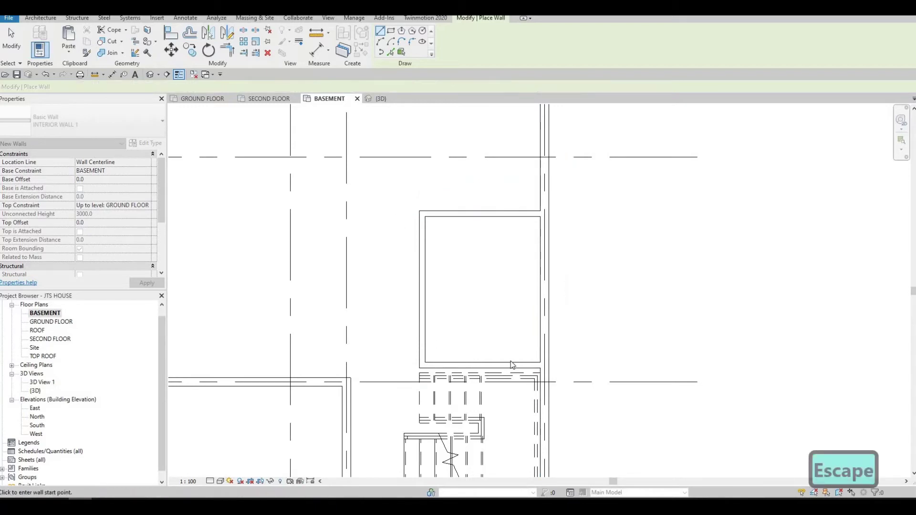
key("Escape")
key("Escape")
- Align the new room's stair-side wall with the outer edge of the stair
left_click(515, 365)
key("a")
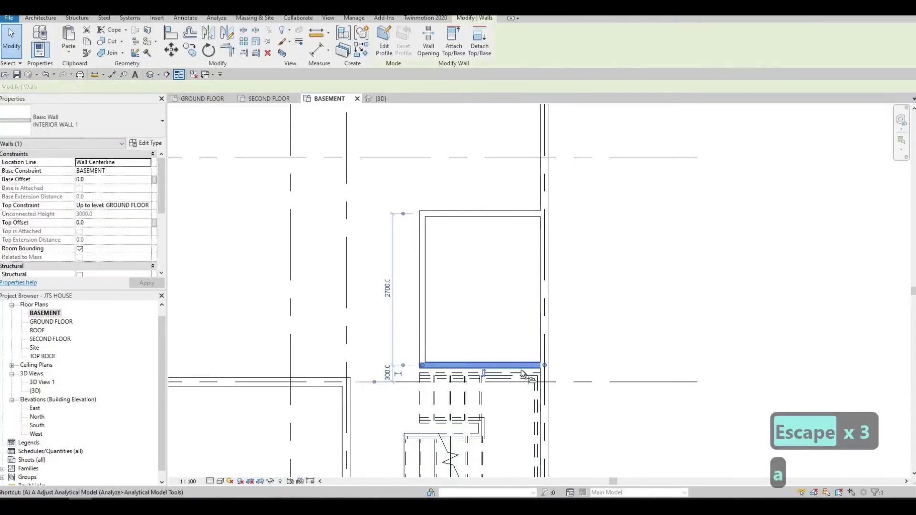
key("l")
scroll(519, 368, "up", 2)
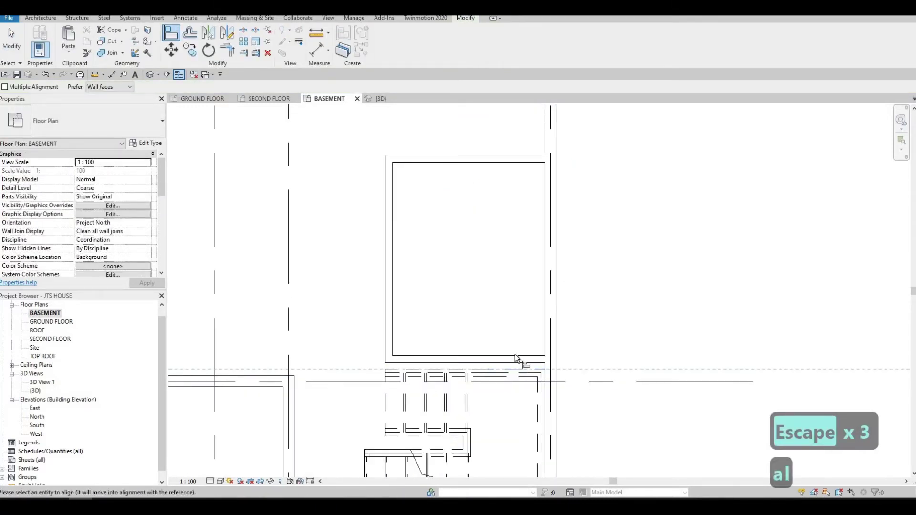
key("Escape")
key("Escape")
scroll(620, 444, "down", 1)
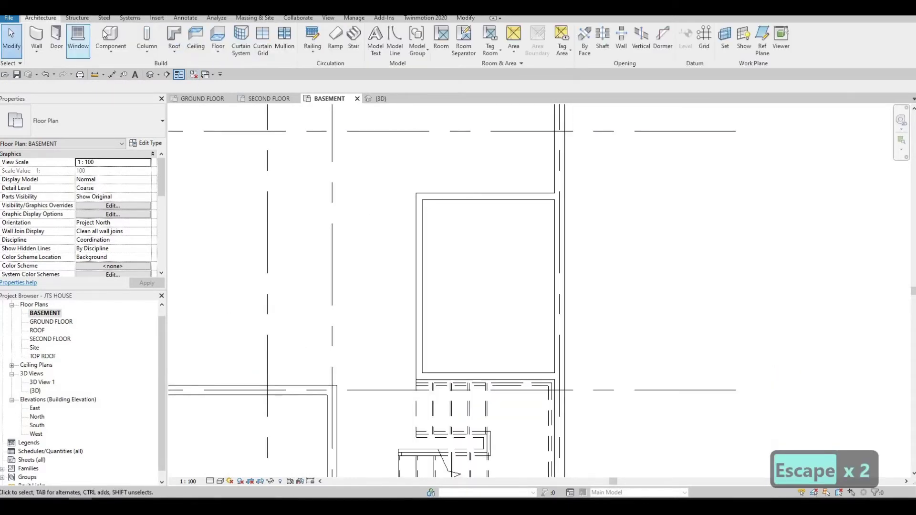
- Place an M_Tub-Rectangular-2D bathtub in the new room, against the wall next to the stair
key("c")
key("m")
left_click(90, 125)
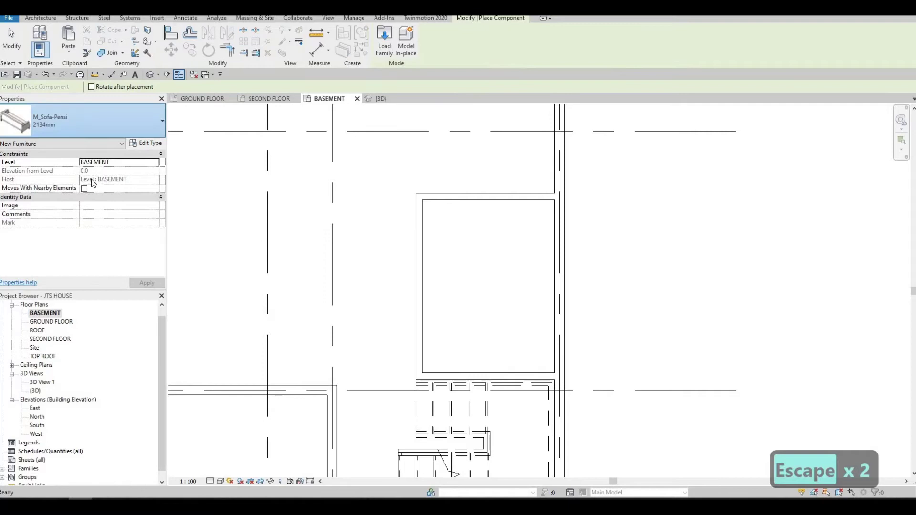
scroll(106, 215, "up", 1)
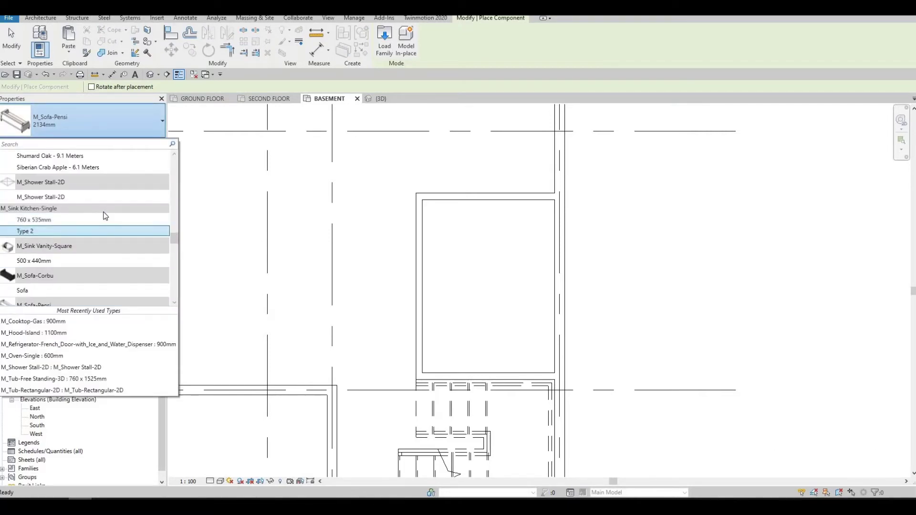
scroll(105, 216, "up", 2)
scroll(106, 215, "down", 5)
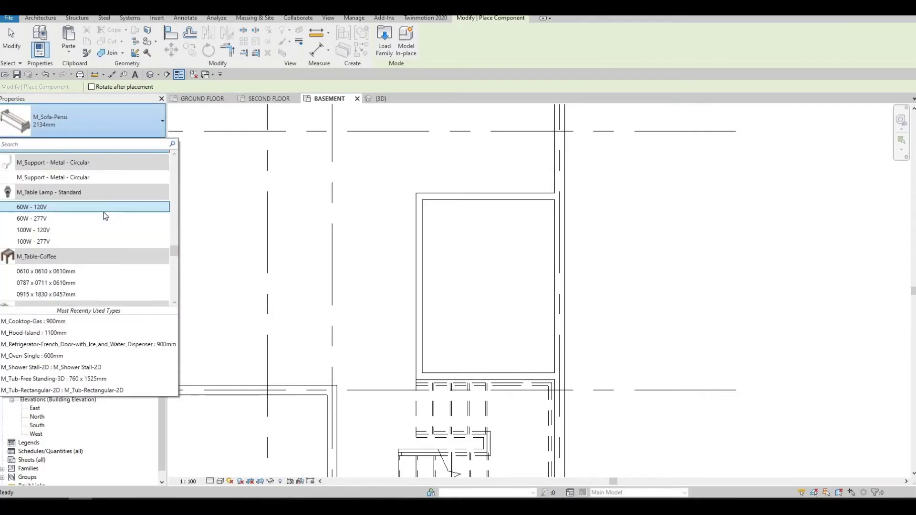
scroll(105, 216, "down", 6)
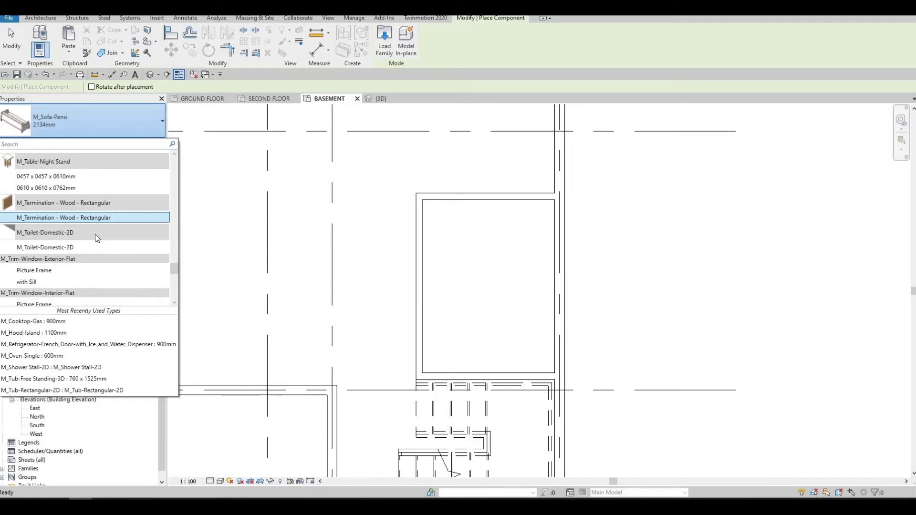
scroll(96, 236, "down", 4)
scroll(75, 250, "up", 1)
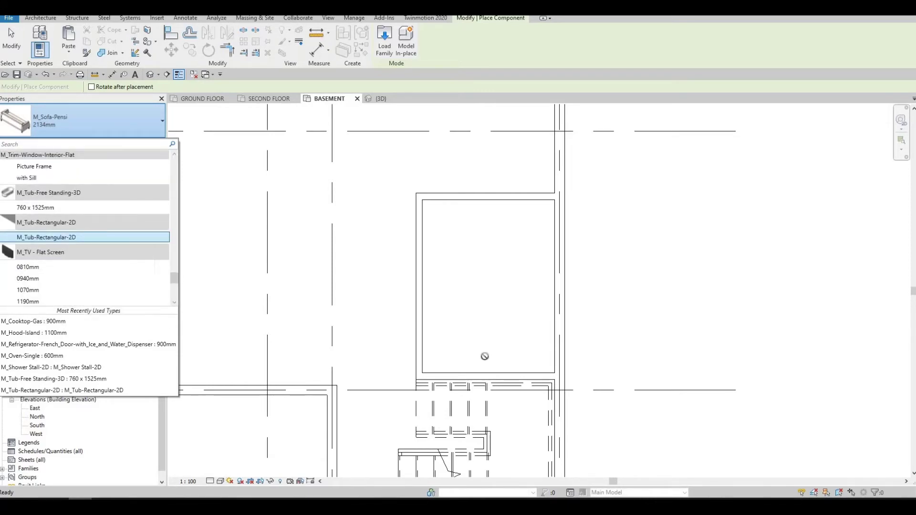
key("Return")
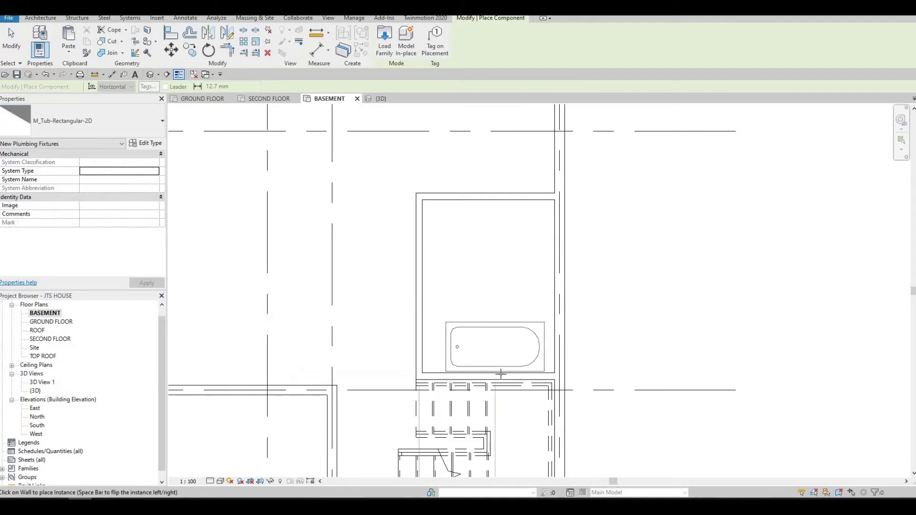
left_click(501, 373)
key("Escape")
key("Escape")
- Nudge the bathtub sideways until it sits flush against the exterior wall
scroll(529, 354, "up", 2)
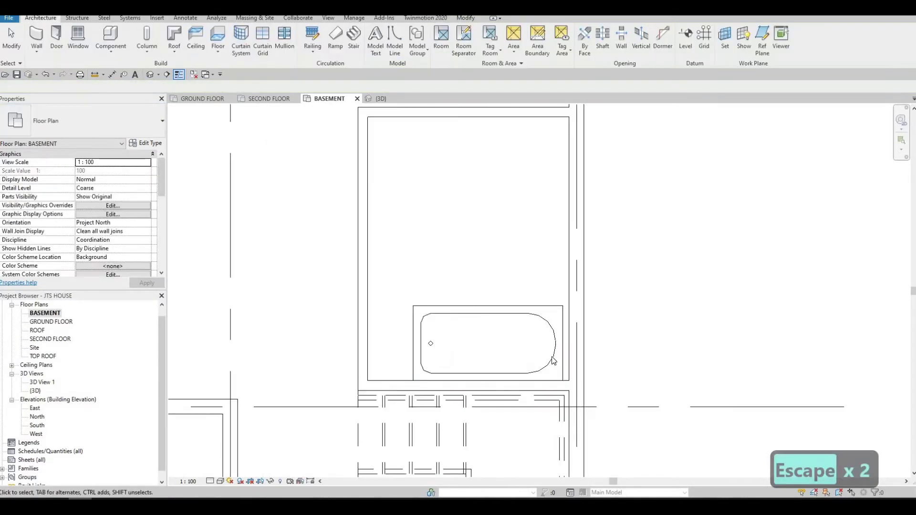
left_click(550, 354)
key("Right")
key("Right")
key("Right")
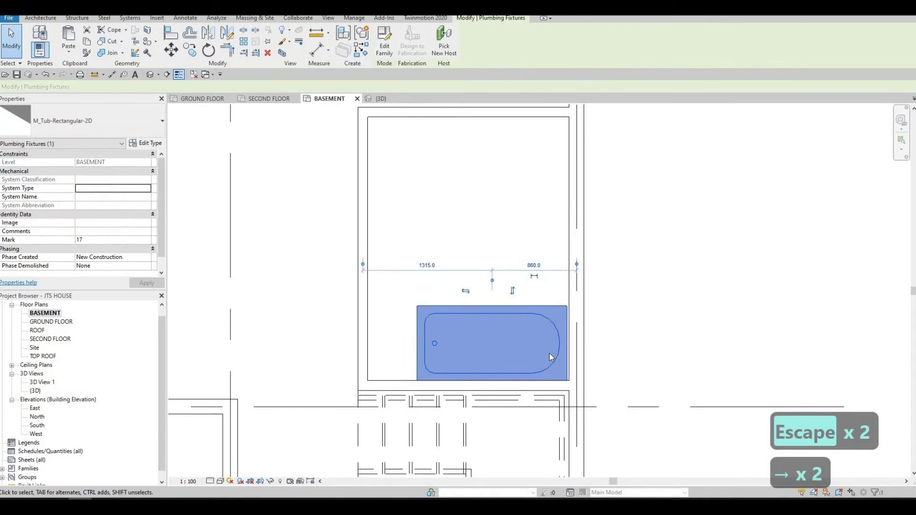
key("Escape")
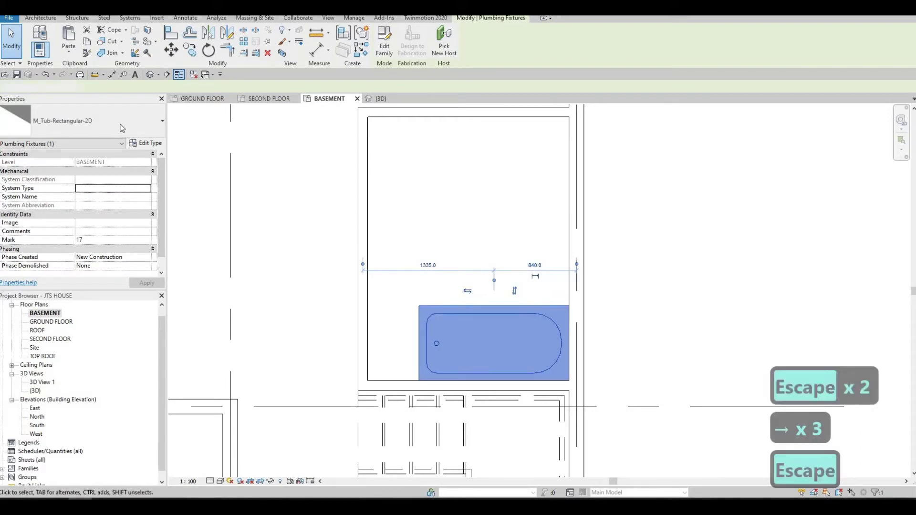
key("Escape")
- Place an M_Toilet-Domestic-2D toilet on the exterior wall beside the bathtub, about 1320 mm from the stair-side wall
left_click(111, 40)
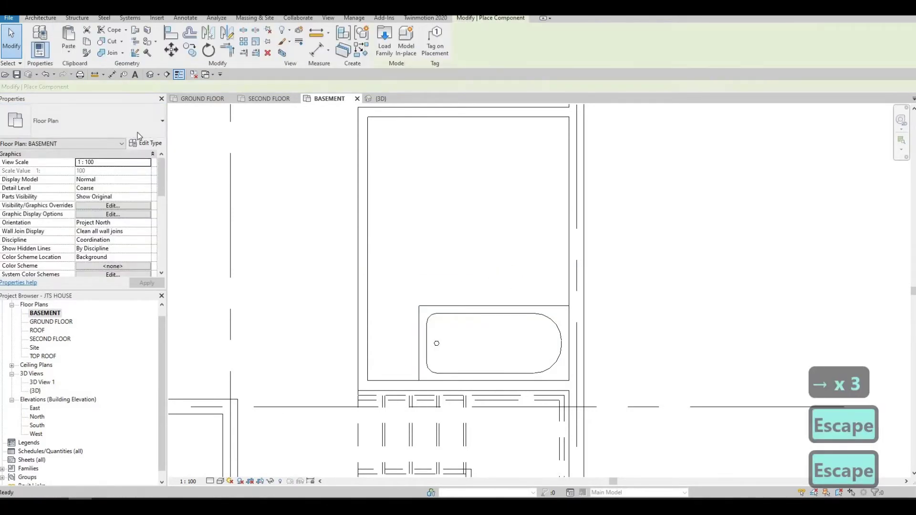
left_click(136, 131)
left_click(95, 122)
scroll(119, 267, "up", 1)
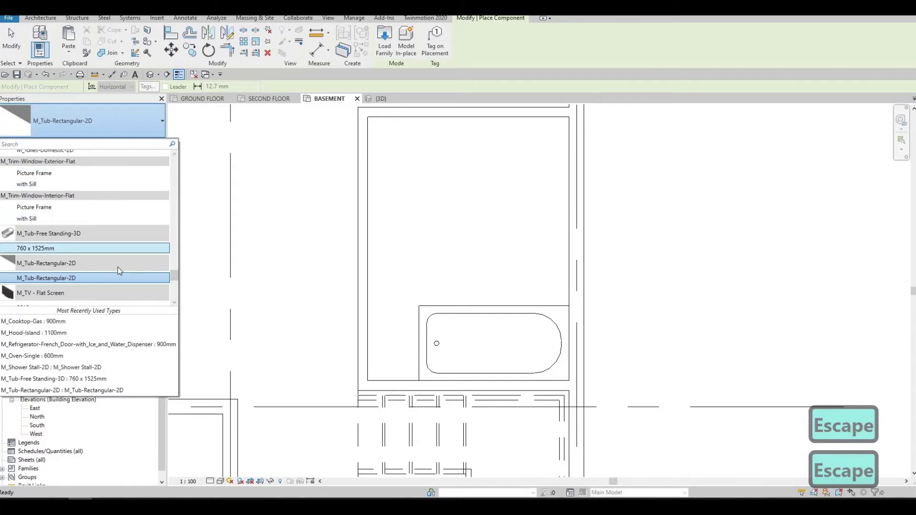
scroll(118, 271, "up", 2)
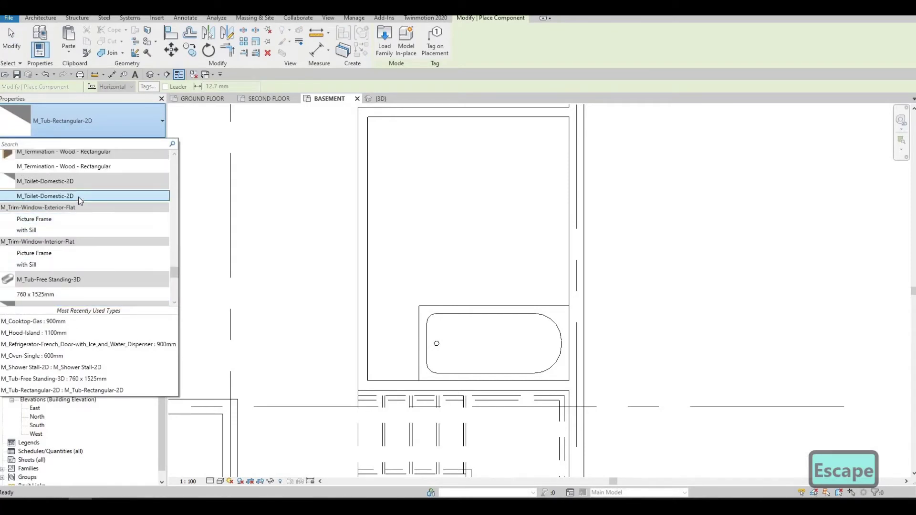
left_click(78, 197)
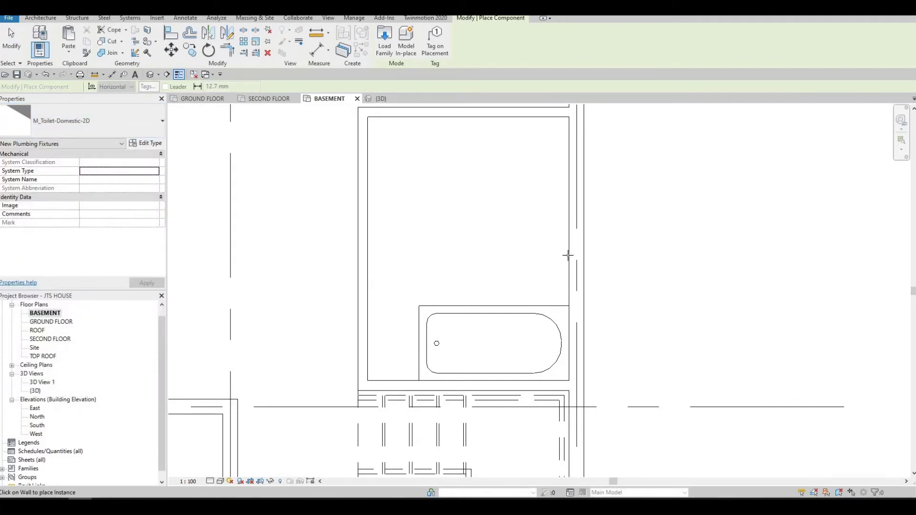
left_click(511, 260)
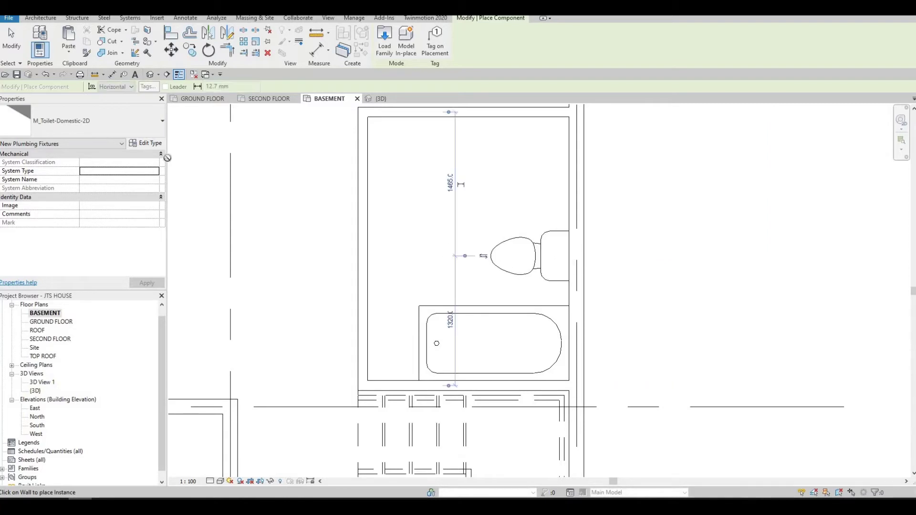
- Place an M_Sink Vanity-Square 500 x 440mm sink beyond the toilet, rotated so its faucet side faces the exterior wall
left_click(143, 127)
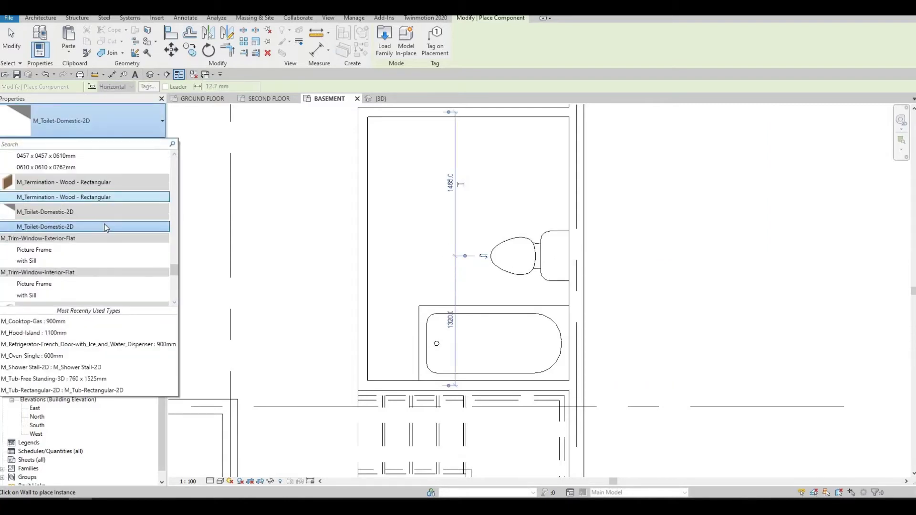
scroll(104, 224, "up", 3)
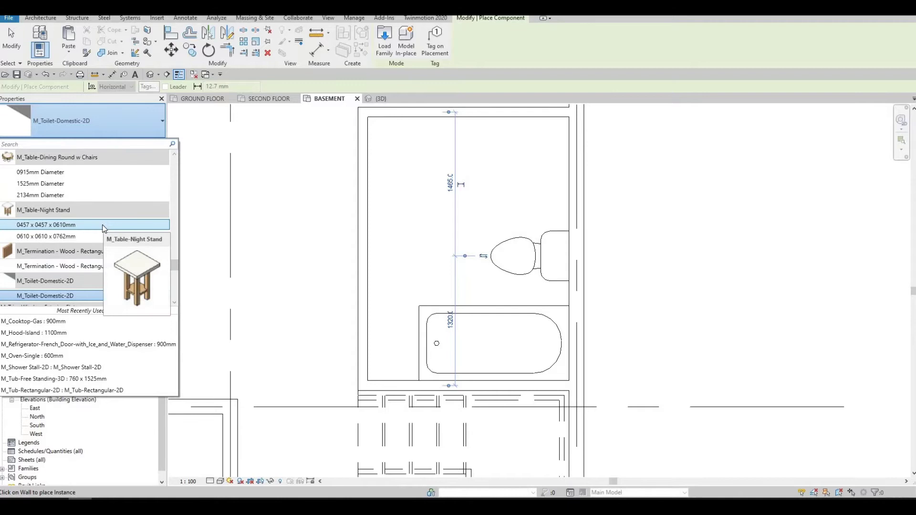
scroll(101, 226, "up", 8)
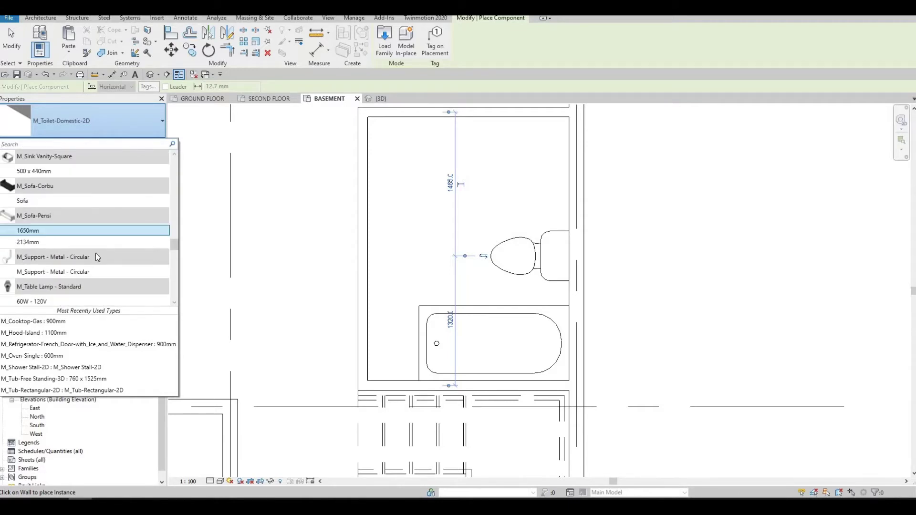
scroll(93, 257, "up", 2)
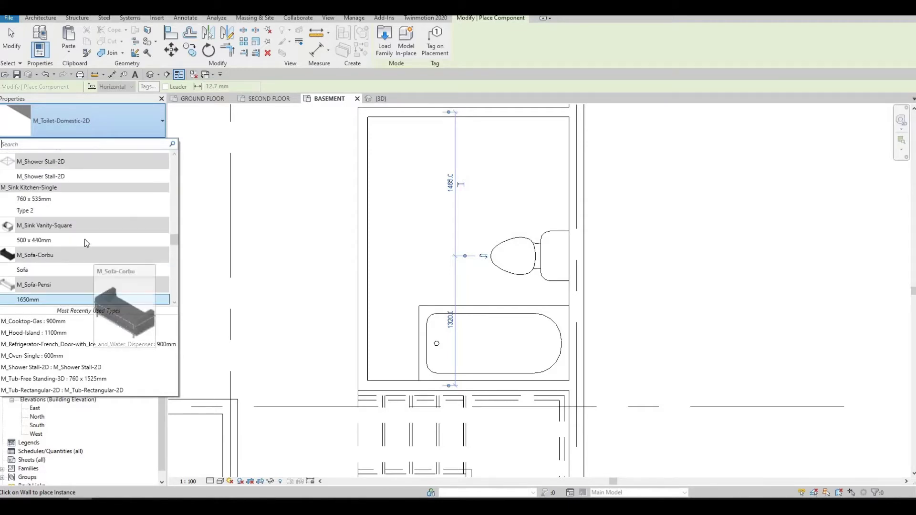
left_click(84, 240)
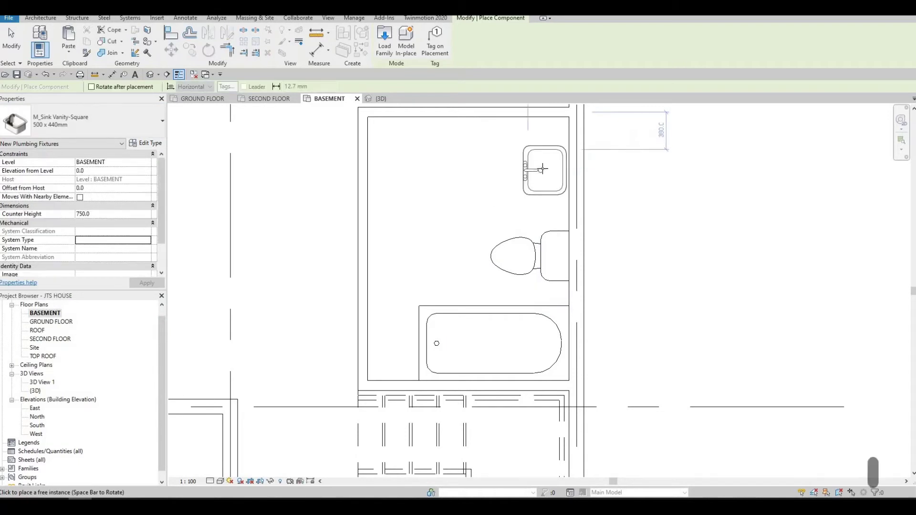
key("space")
key("space")
key("space")
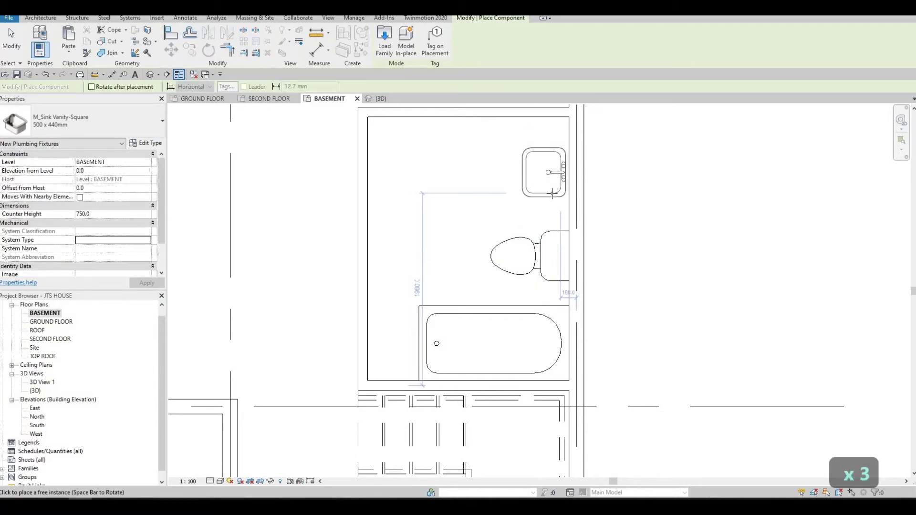
left_click(536, 234)
key("Escape")
key("Escape")
key("Escape")
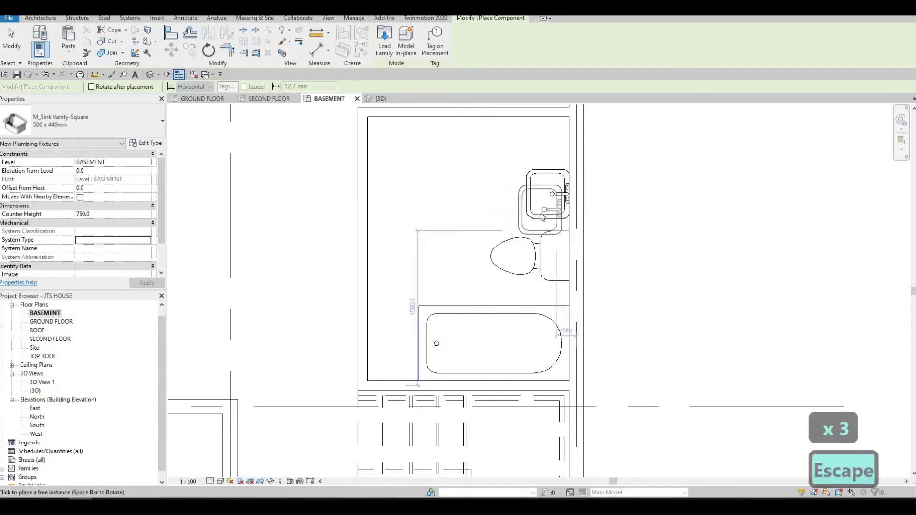
- Nudge the sink slightly away from the exterior wall and move the toilet closer to the bathtub
left_click(538, 213)
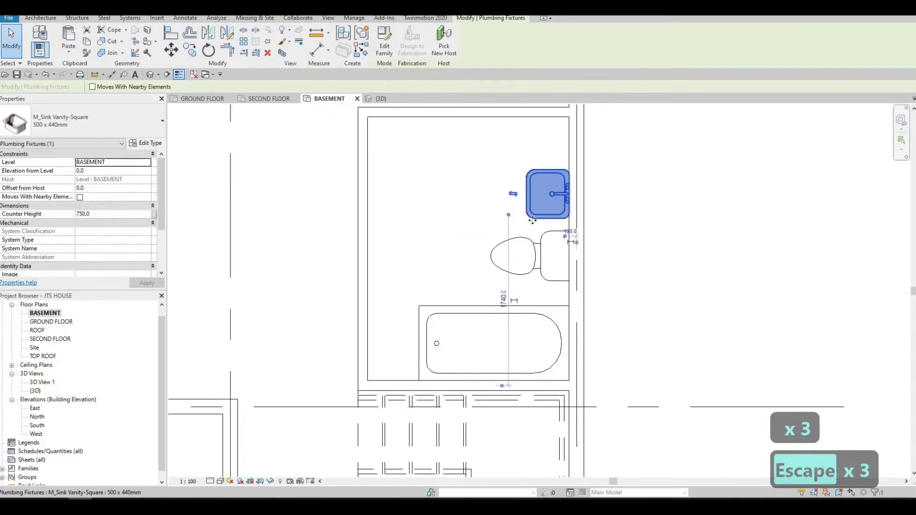
left_click(540, 274)
key("Down")
key("Down")
key("Down")
key("Down")
key("Down")
key("Down")
key("Down")
key("Down")
key("Down")
key("Down")
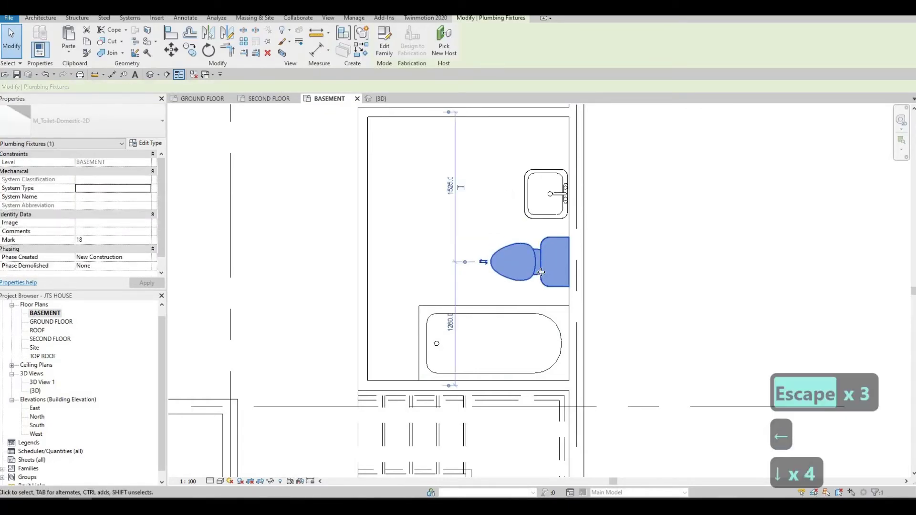
- Nudge the sink along the exterior wall until it sits closer to the toilet
left_click(540, 222)
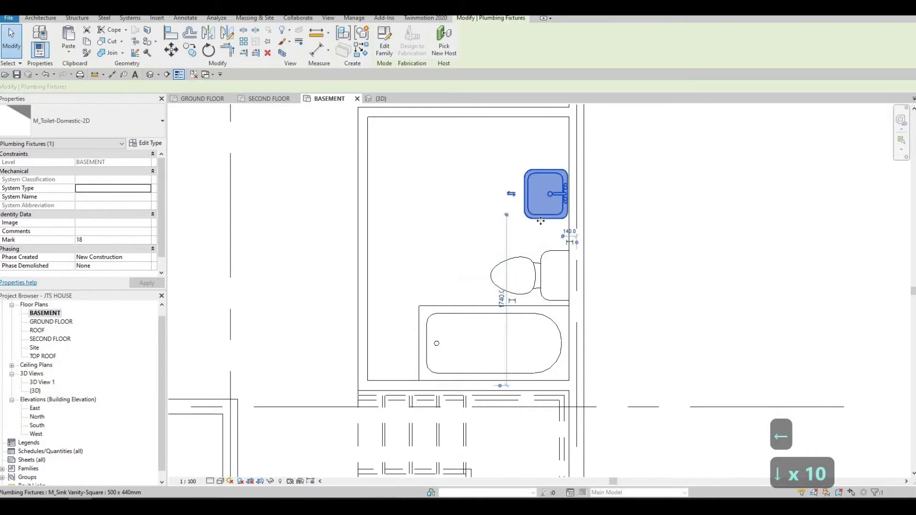
key("Down")
key("Down")
key("Down")
key("Down")
key("Down")
key("Down")
key("Down")
key("Down")
key("Down")
key("Up")
key("Up")
key("Up")
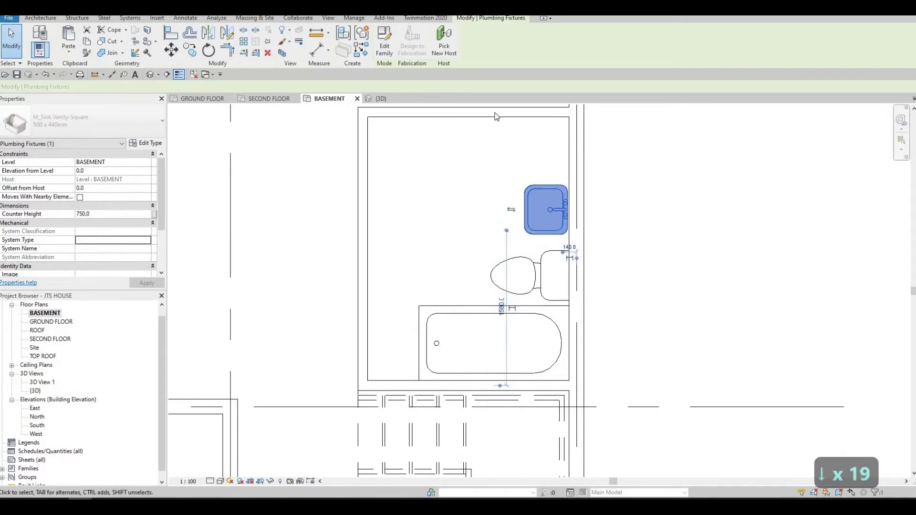
- Set the bathroom wall opposite the stair to 1500 mm from the stair-side wall
left_click(468, 112)
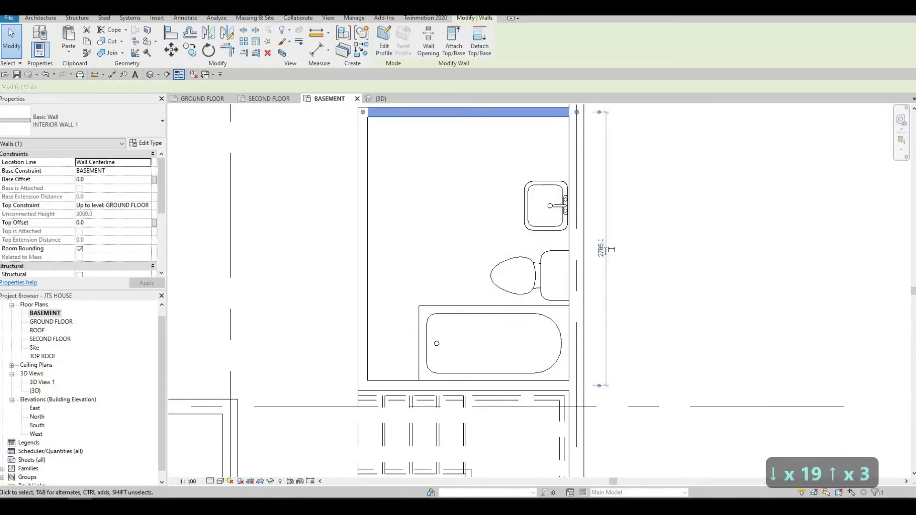
left_click(602, 249)
type("1500")
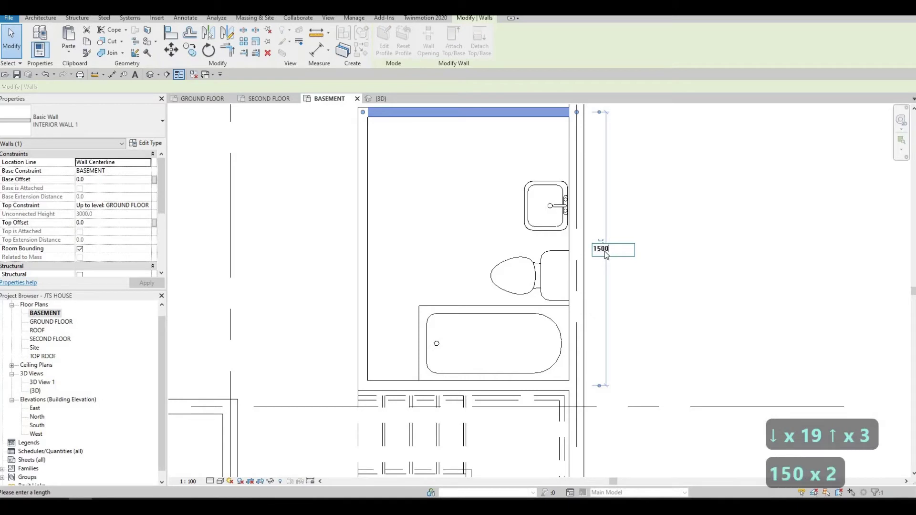
key("Return")
- Change the spacing between the stair-side wall and the opposite bathroom wall to 2000 mm
left_click(600, 312)
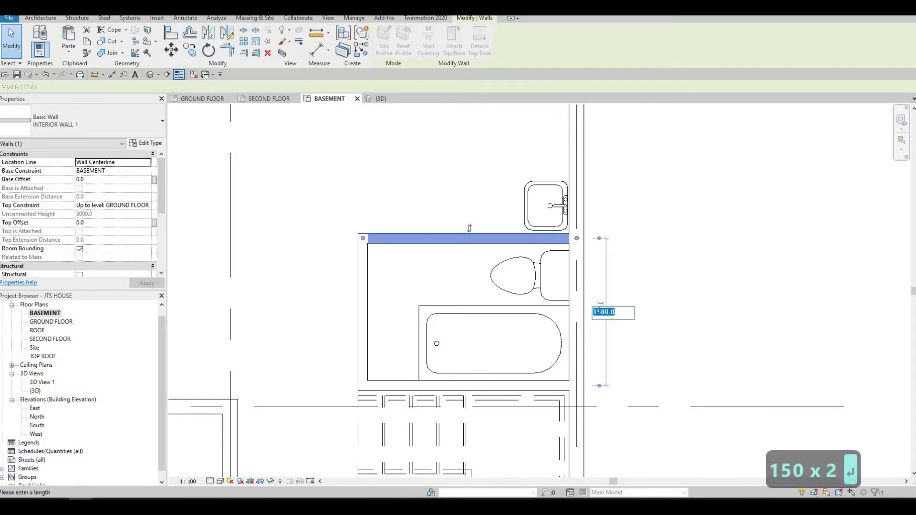
type("20")
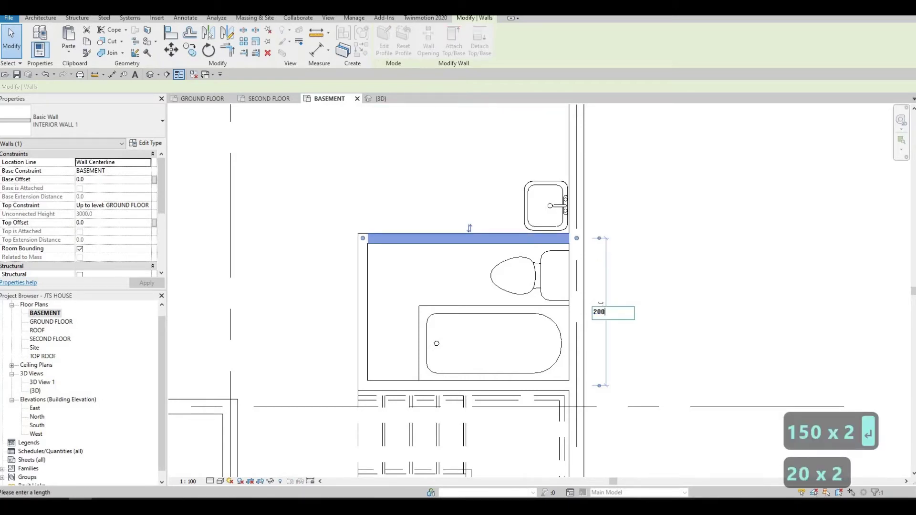
key("Return")
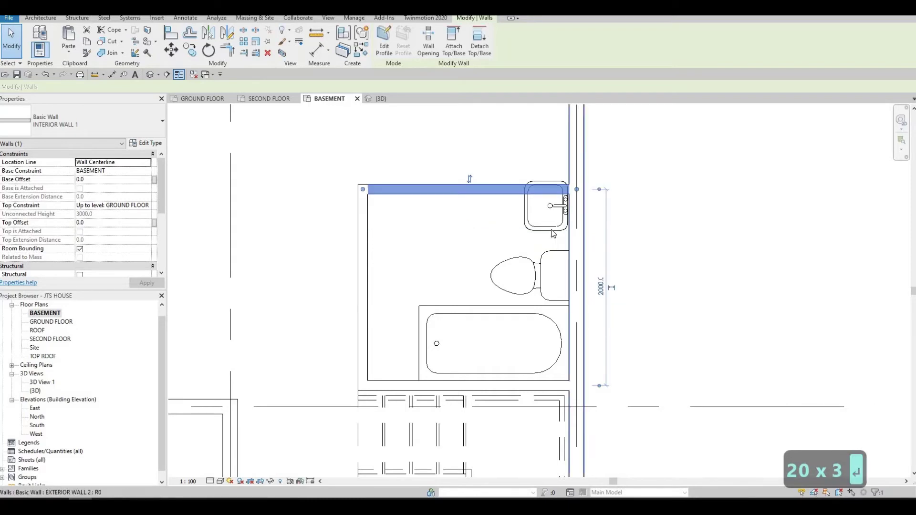
- Nudge the sink toward the toilet until it clears the bathroom wall opposite the stair
left_click(550, 229)
key("Down")
key("Down")
key("Down")
key("Down")
key("Down")
key("Down")
key("Down")
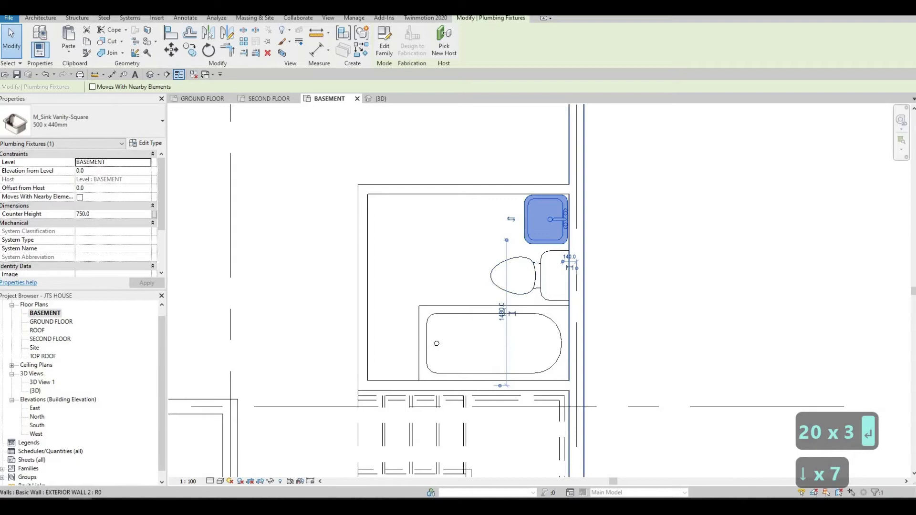
left_click(501, 312)
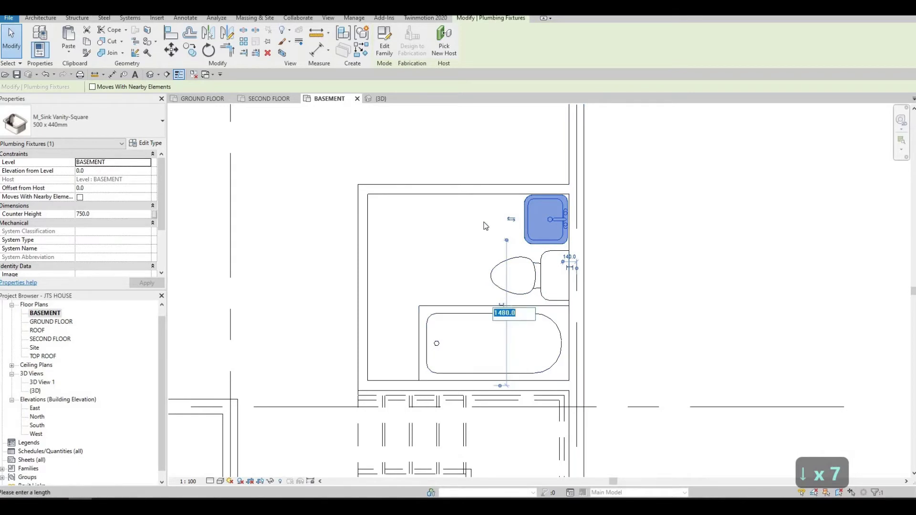
- Set the distance from the stair-side wall to the opposite bathroom wall to 2500 mm
left_click(475, 195)
left_click(601, 286)
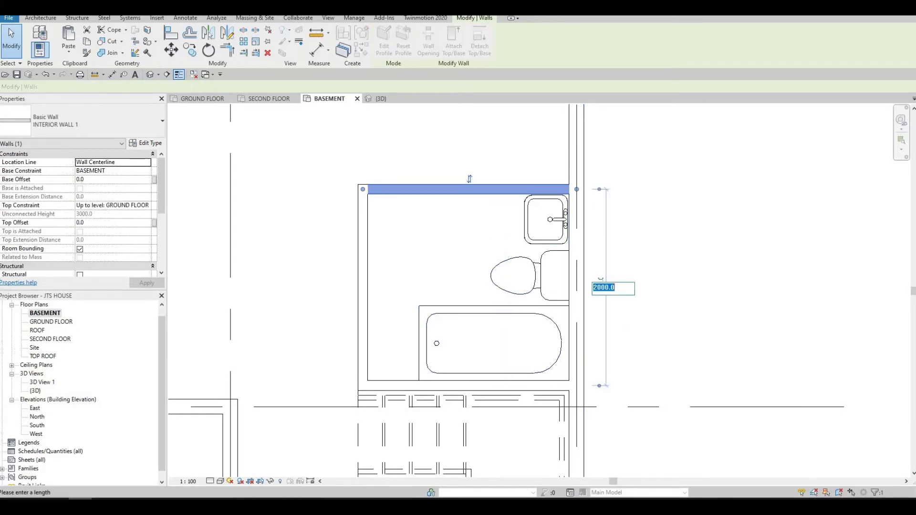
key("Return")
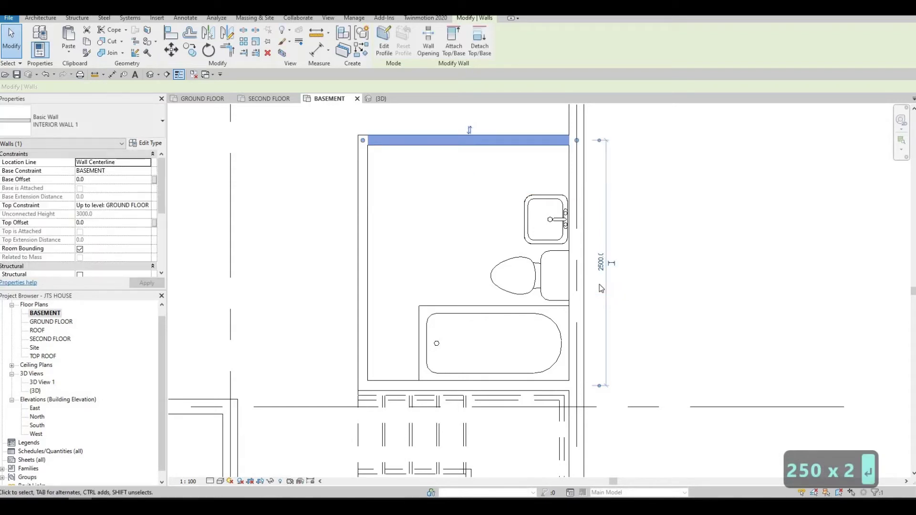
key("Escape")
key("Escape")
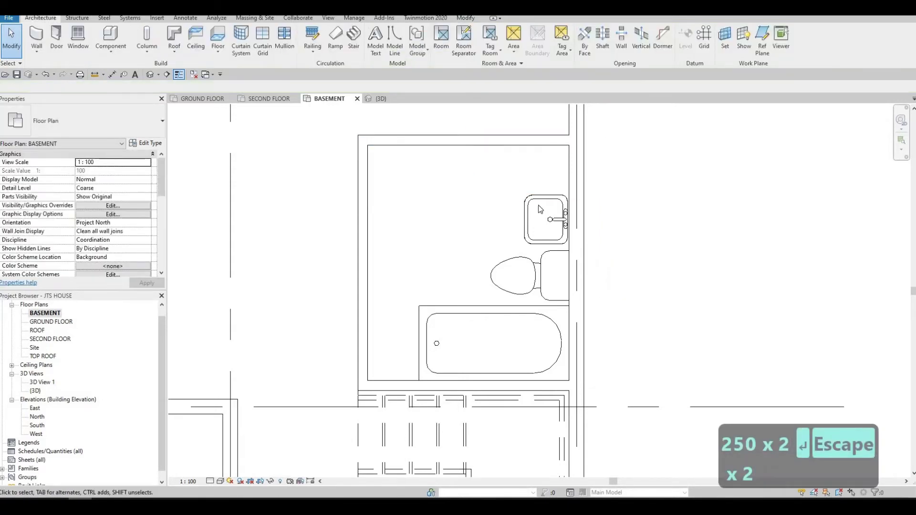
key("Escape")
- Reposition the bathroom wall opposite the stair 2200 mm from the stair-side wall
left_click(507, 140)
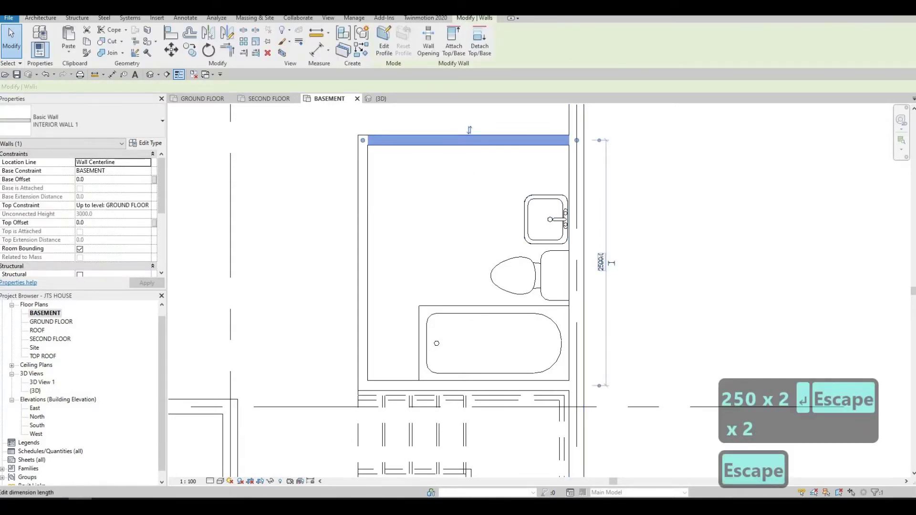
left_click(612, 262)
type("2200")
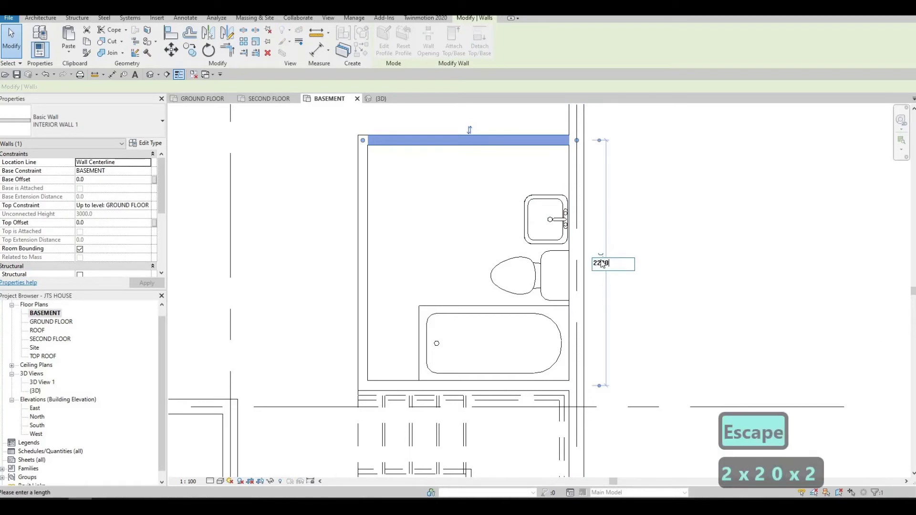
key("Return")
key("Escape")
key("Escape")
key("Escape")
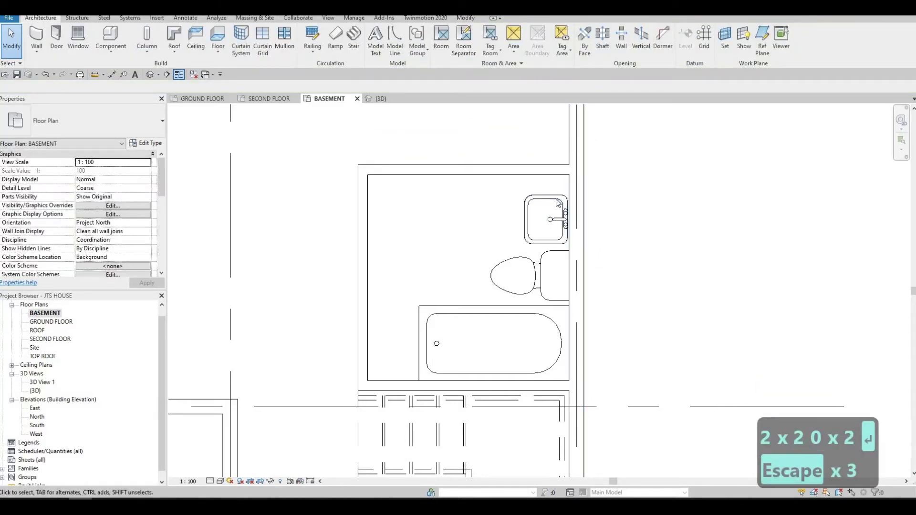
- Nudge the sink away from the toilet toward the wall opposite the stair, and shift the toilet slightly off the bathtub
left_click(556, 201)
key("Up")
key("Up")
key("Up")
key("Up")
key("Up")
key("Up")
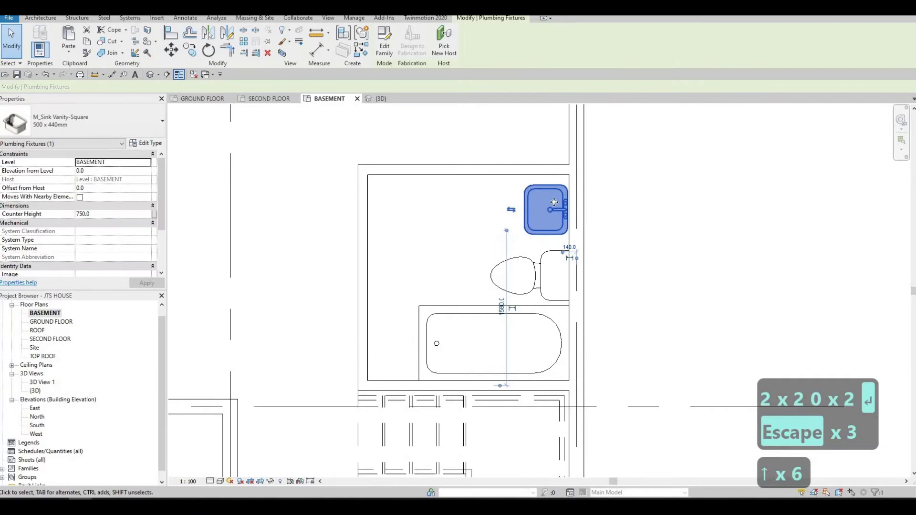
left_click(550, 258)
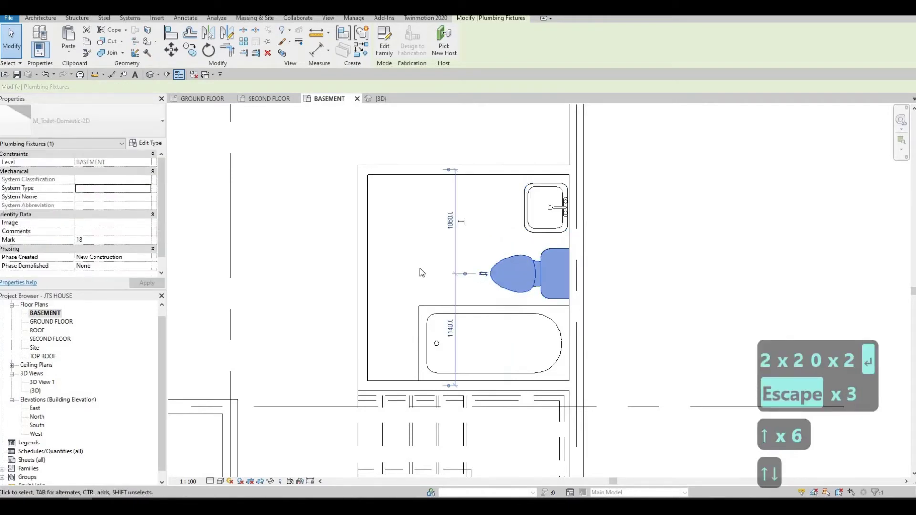
- Align the inner face of the bathroom wall opposite the exterior wall with the faucet end of the bathtub
left_click(364, 273)
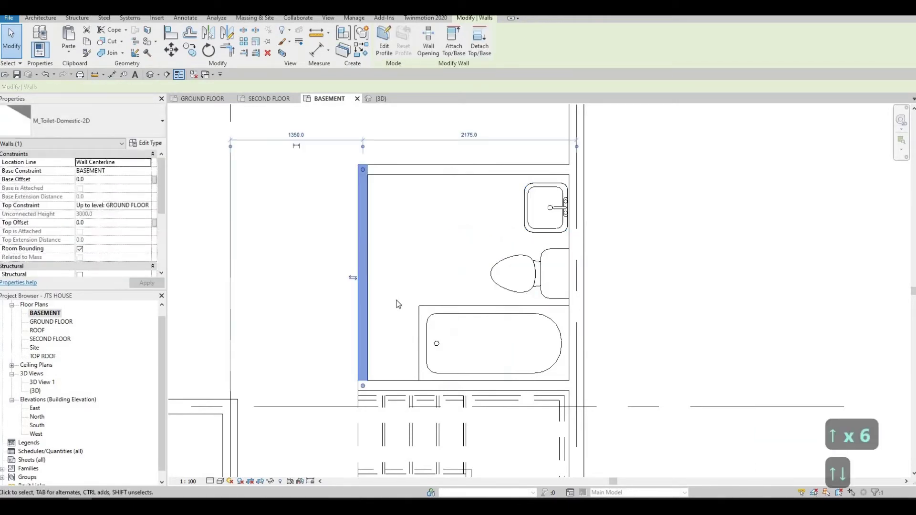
key("Escape")
key("a")
key("l")
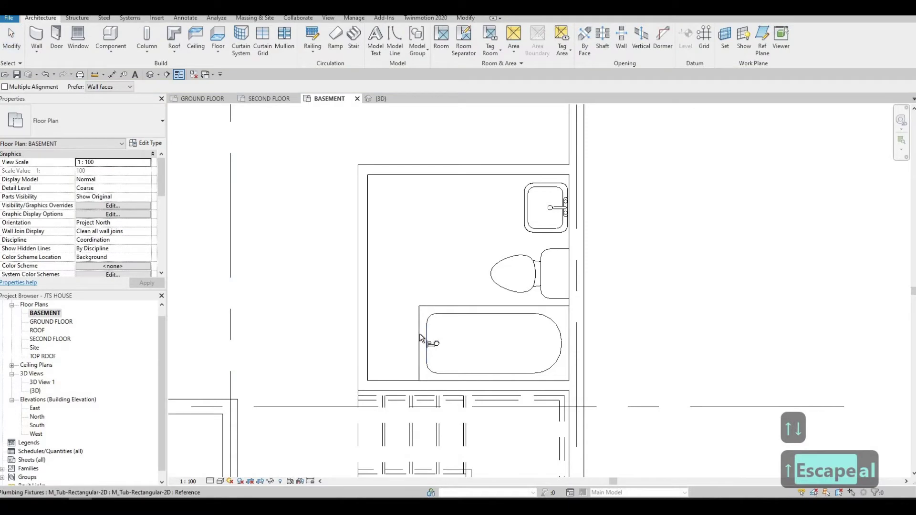
left_click(372, 336)
left_click(382, 310)
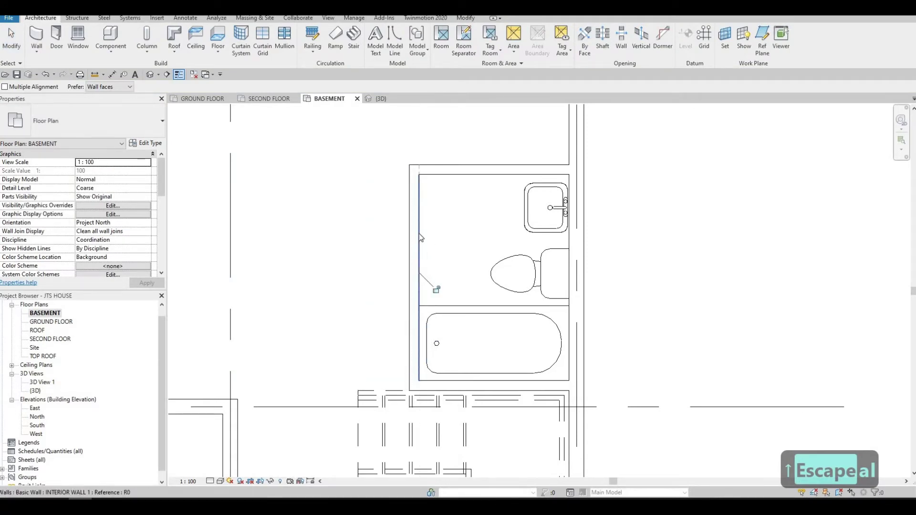
key("Escape")
key("Escape")
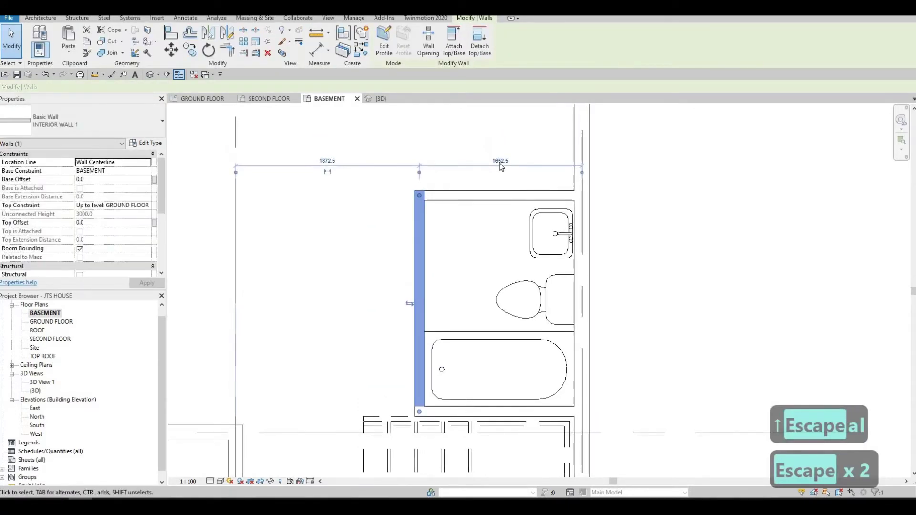
- Set the bathroom wall at the bathtub's faucet end to 1660 mm from the exterior wall
scroll(500, 165, "up", 2)
left_click(494, 158)
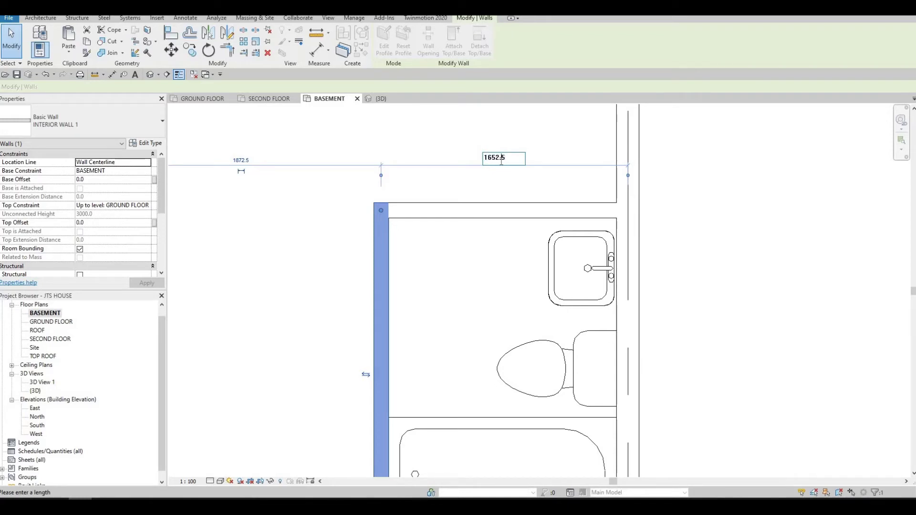
key("ctrl+a")
type("16")
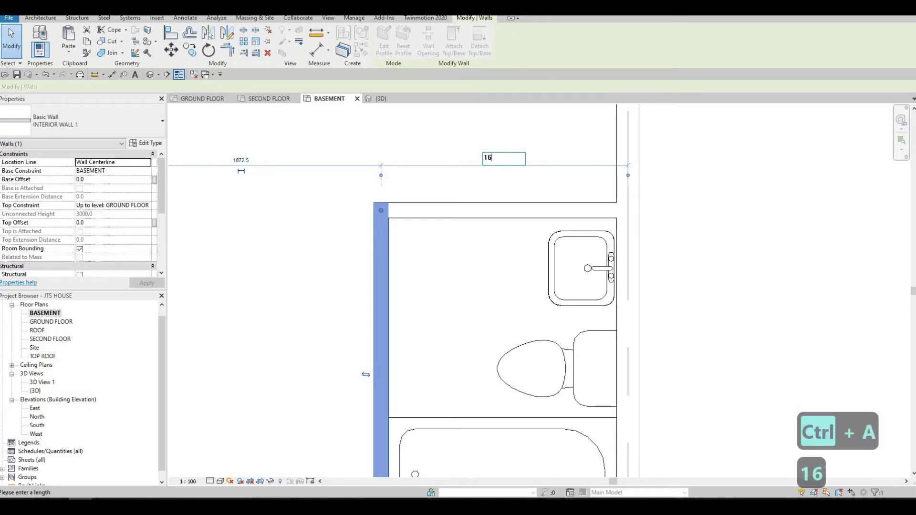
key("Return")
key("Escape")
key("Escape")
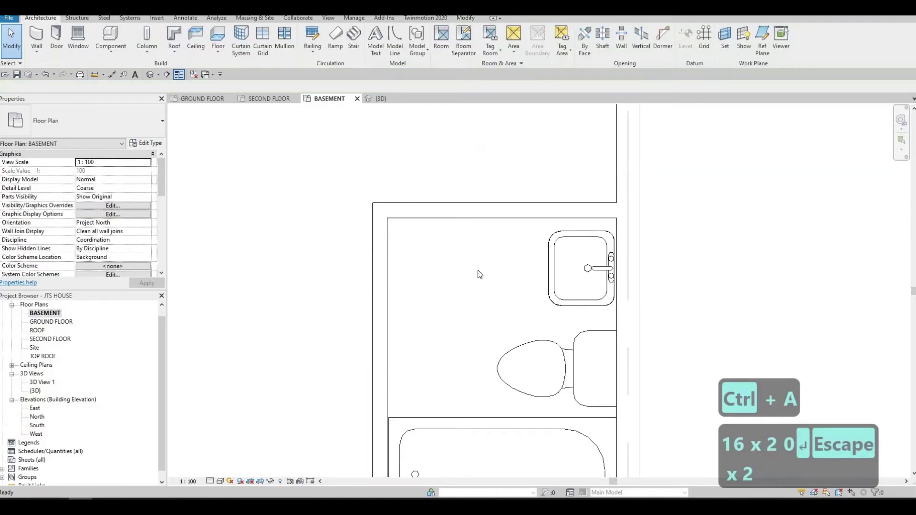
middle_click_drag(514, 276, 514, 273)
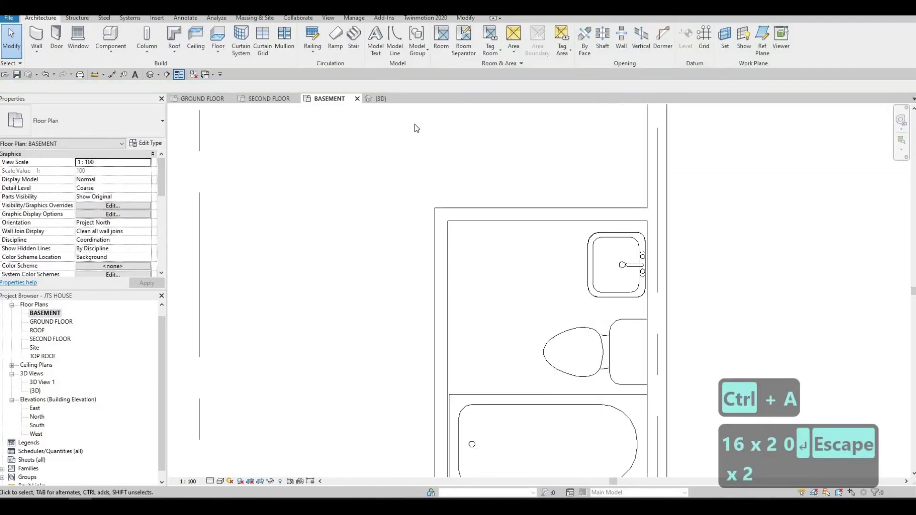
scroll(236, 48, "down", 5)
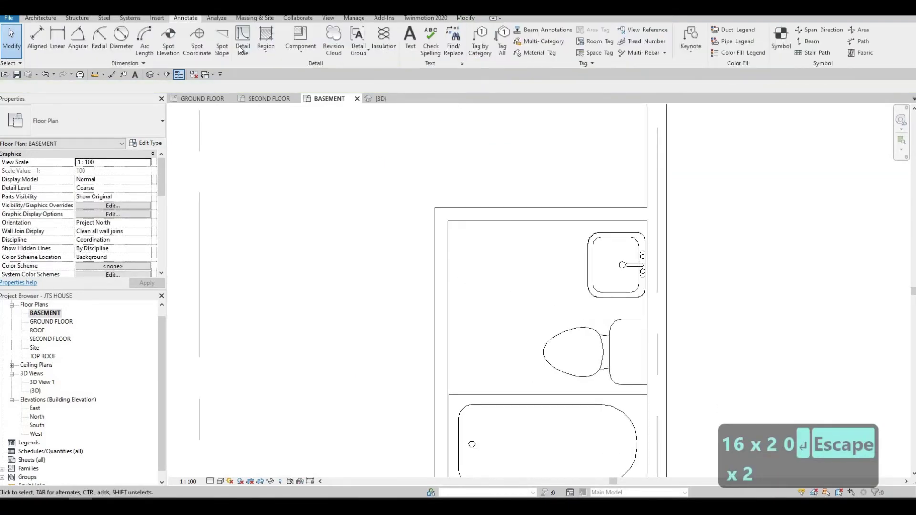
- Draw thin detail lines around the bathroom sink to outline its counter, about 640 mm long along the exterior wall
left_click(243, 52)
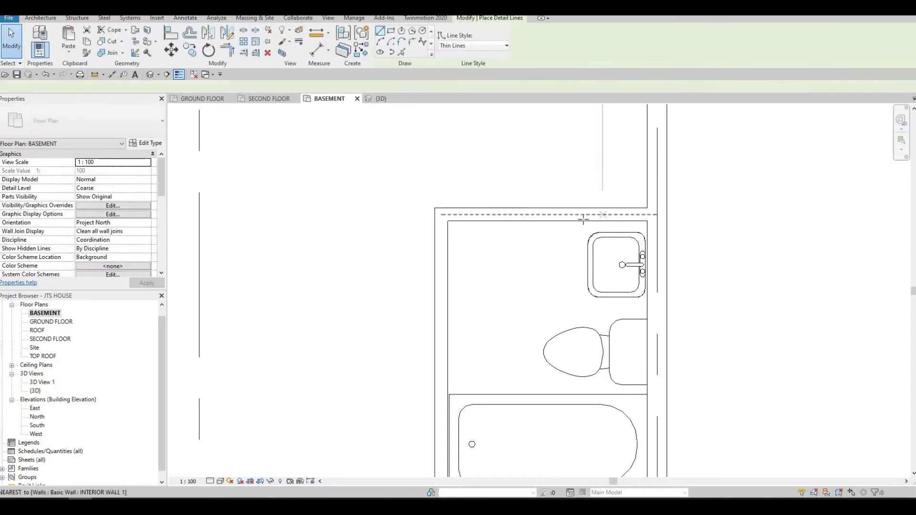
left_click(581, 221)
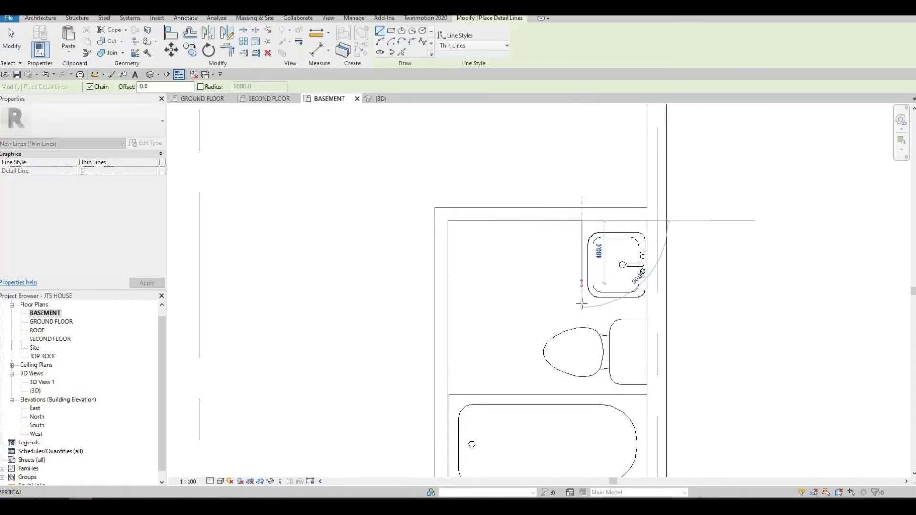
left_click(582, 303)
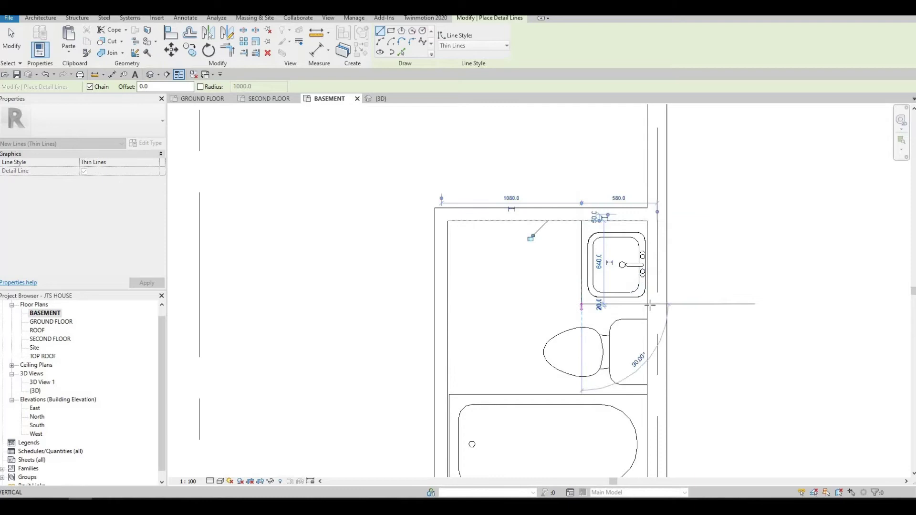
left_click(646, 303)
key("Escape")
key("Escape")
key("Escape")
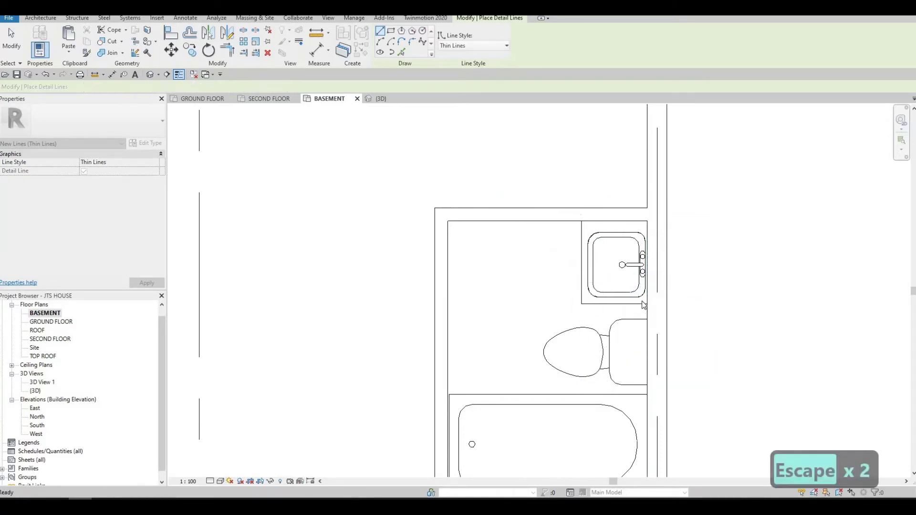
- Reuse the ground-floor powder room's door type for the bathroom, placing it about 500 mm from the wall opposite the stair and swinging inward
scroll(708, 151, "down", 3)
scroll(602, 255, "down", 1)
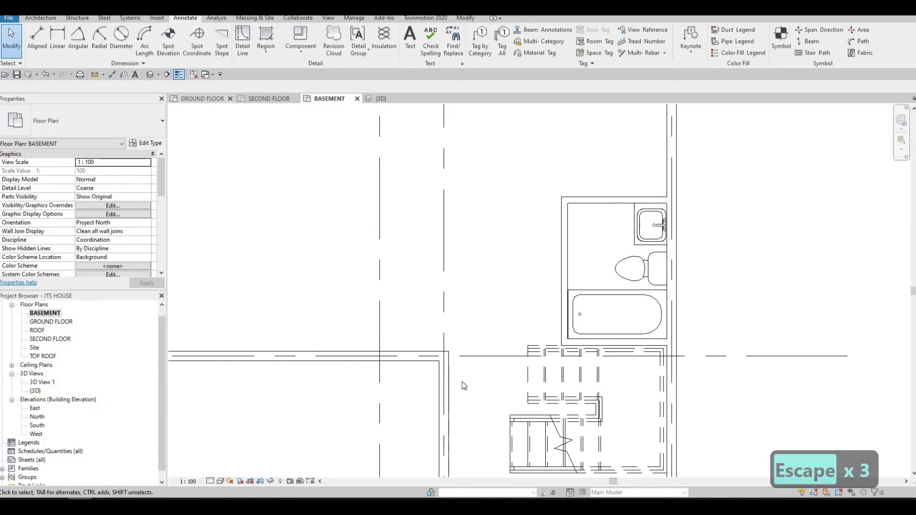
key("ctrl+Tab")
left_click(518, 384)
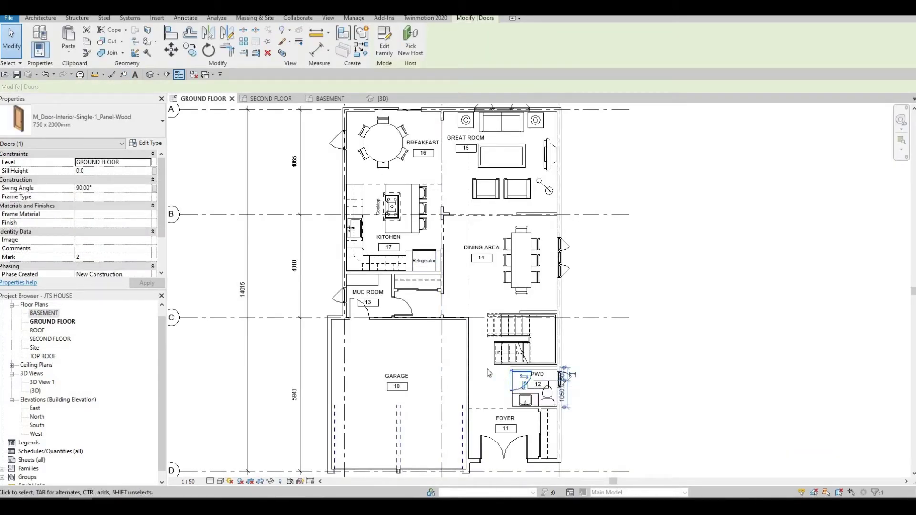
key("c")
key("s")
key("ctrl+Tab")
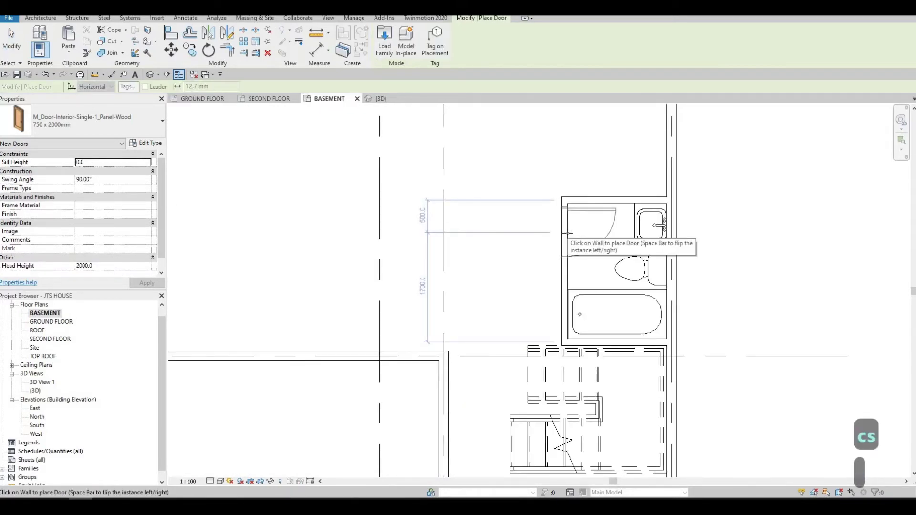
key("Escape")
key("Escape")
scroll(478, 279, "down", 2)
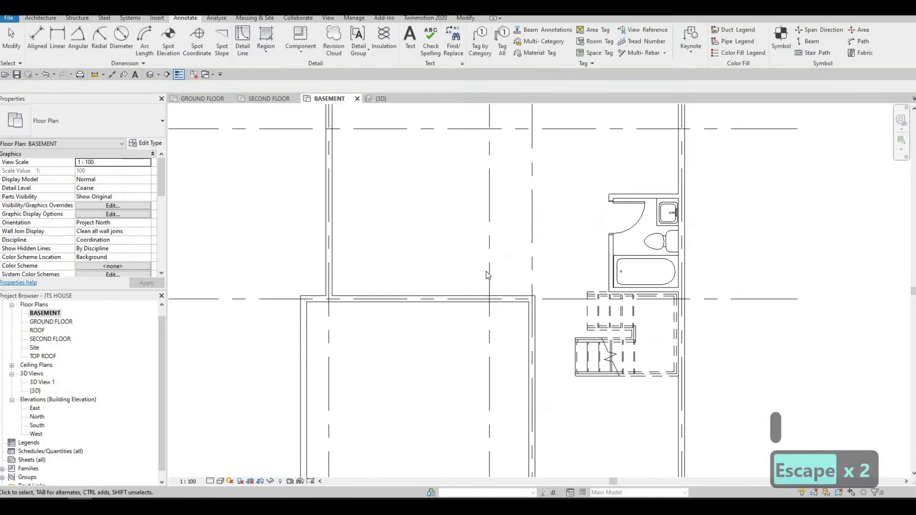
scroll(478, 279, "up", 1)
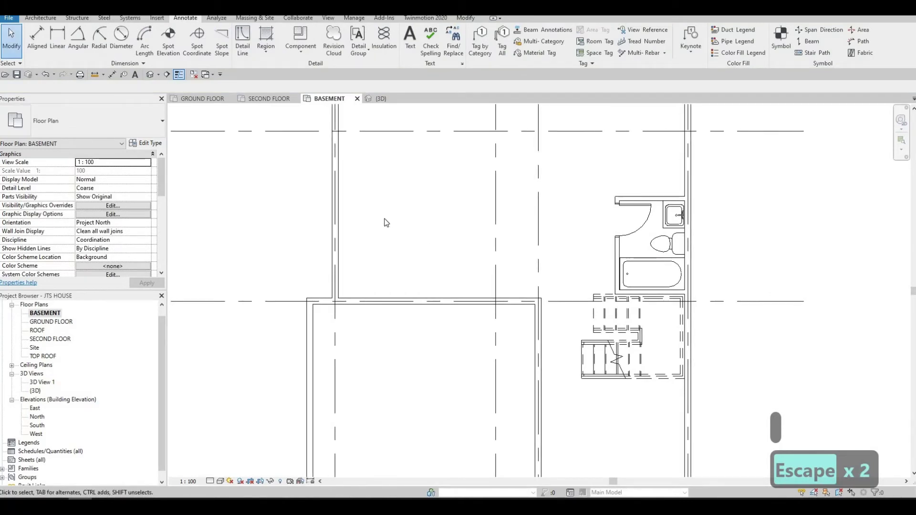
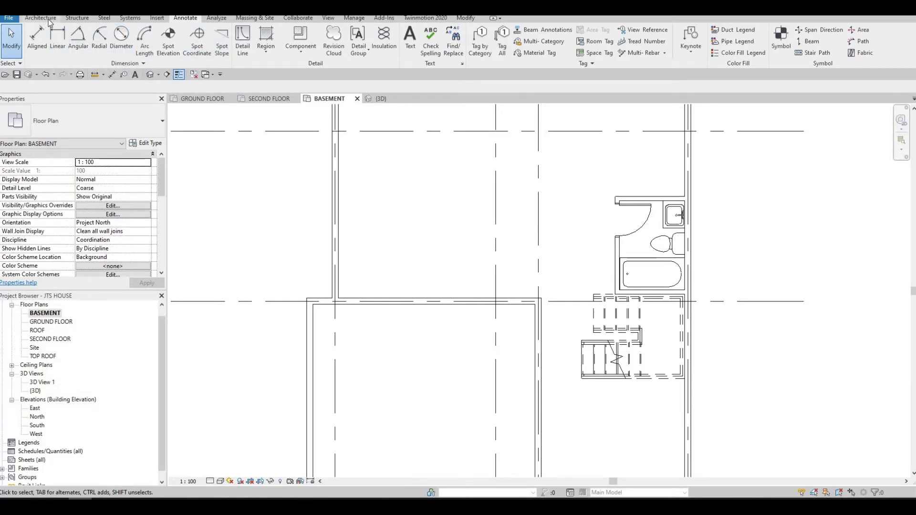
- Draw an INTERIOR WALL 1 run about 4900 mm from the exterior wall facing the bathroom, with a return about 1400 mm toward the garage-side wall
scroll(51, 39, "up", 5)
key("w")
key("a")
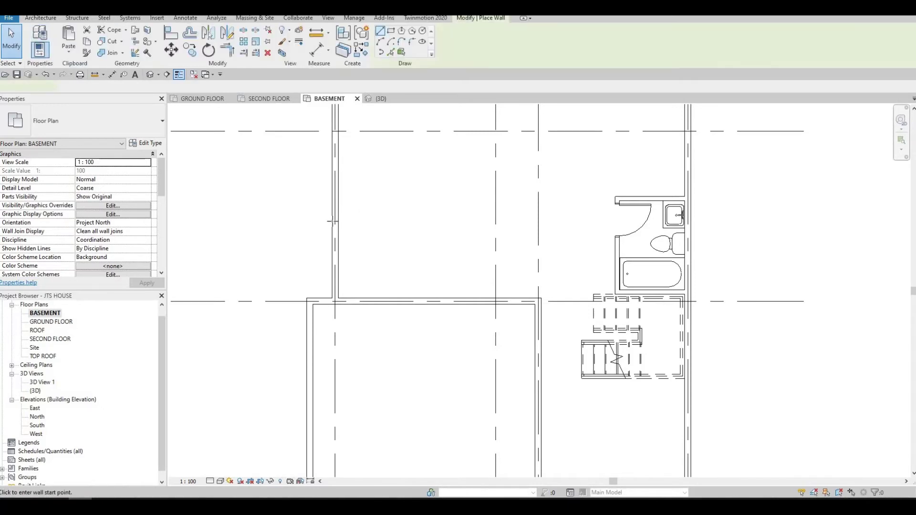
left_click(335, 219)
left_click(538, 220)
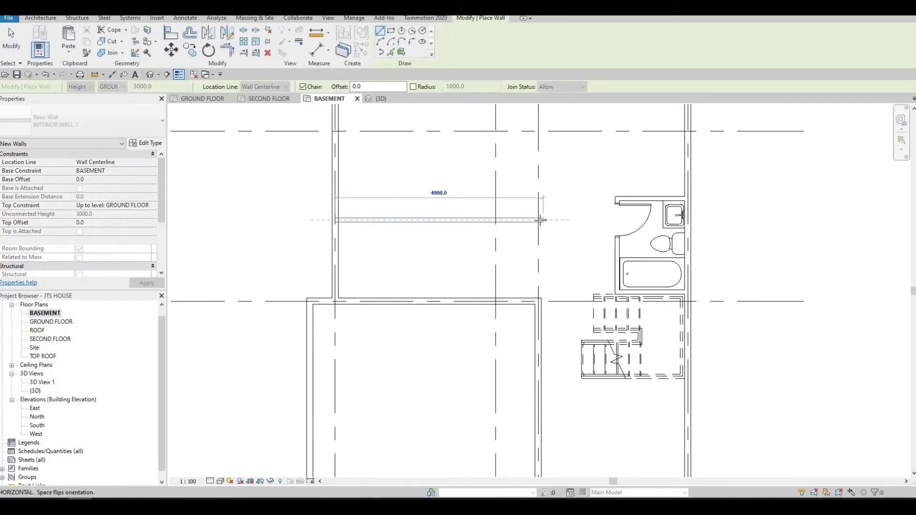
left_click(530, 279)
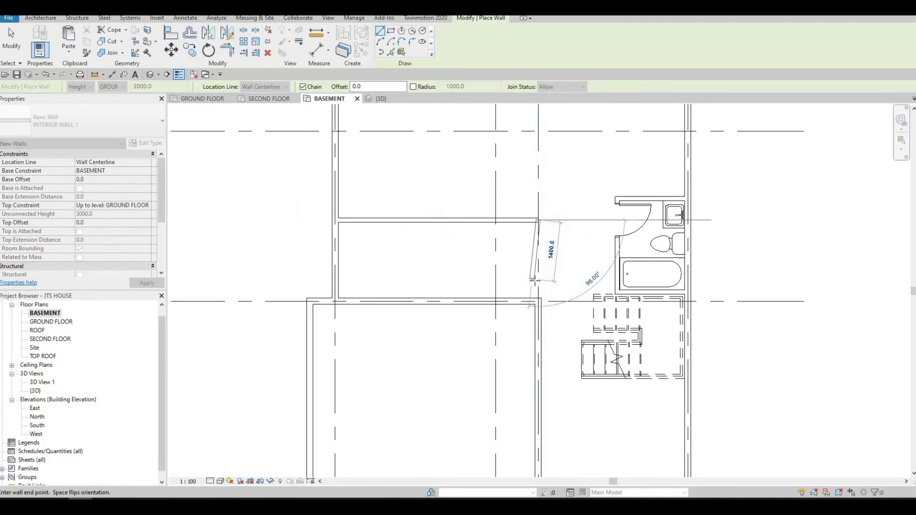
left_click(537, 283)
scroll(528, 285, "up", 4)
key("Escape")
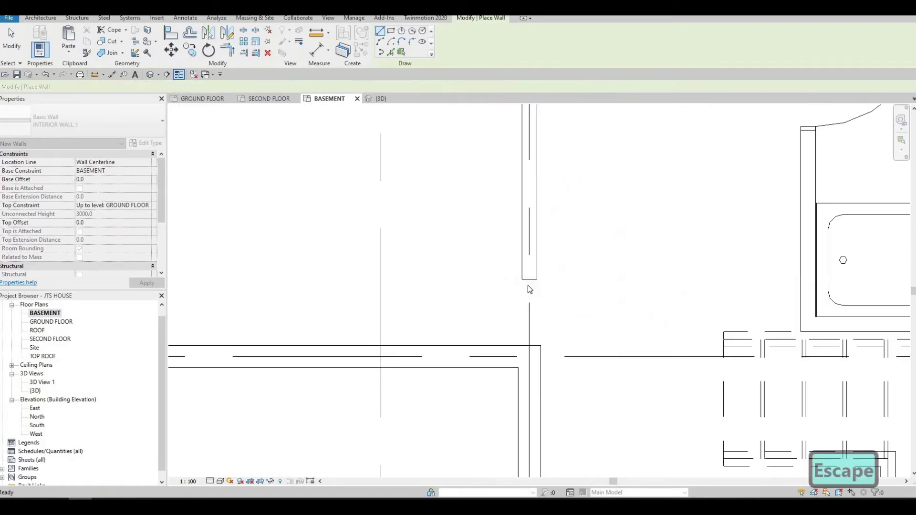
key("Escape")
- Align the short return wall's outer face with the garage-side exterior wall's corner and extend the return to meet that wall
key("a")
key("l")
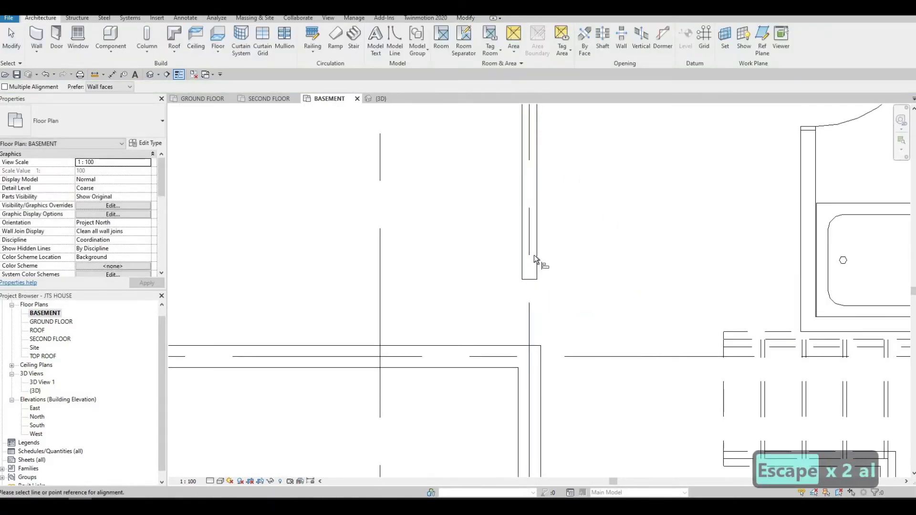
left_click(536, 265)
key("Escape")
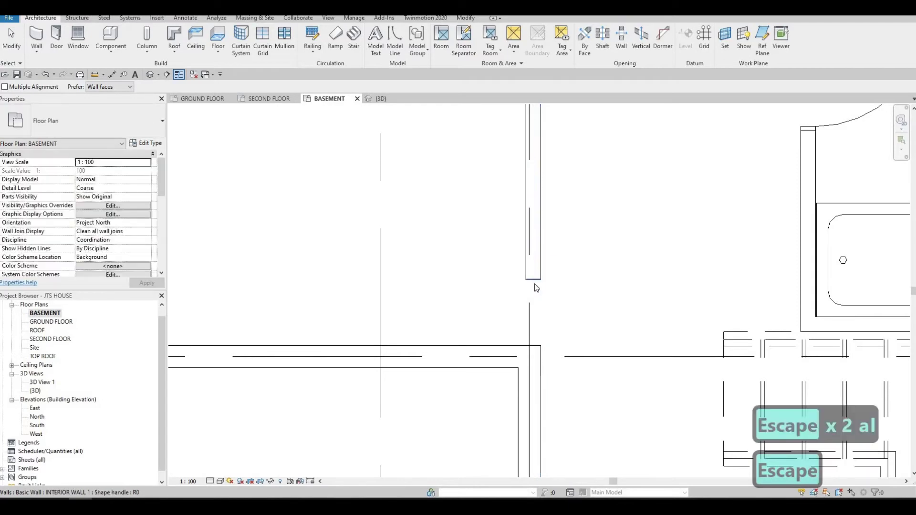
key("Escape")
left_click_drag(533, 280, 533, 348)
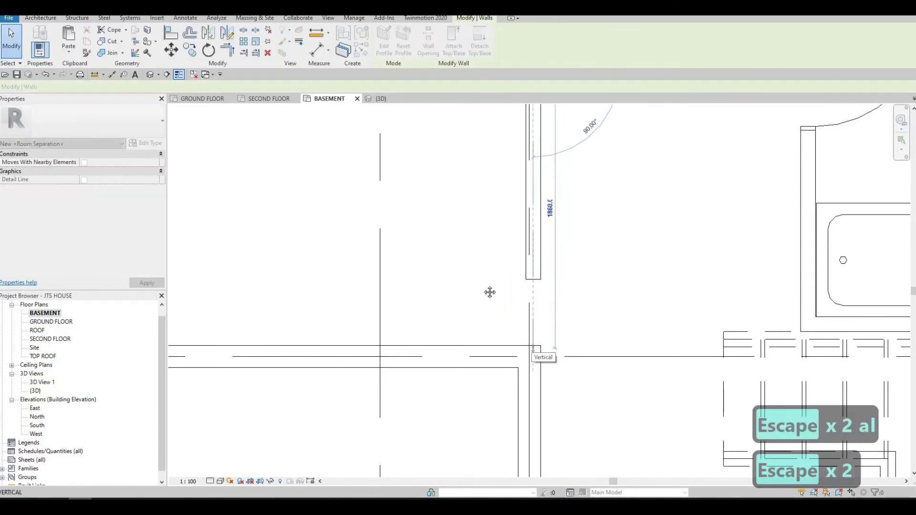
key("Escape")
scroll(458, 242, "down", 4)
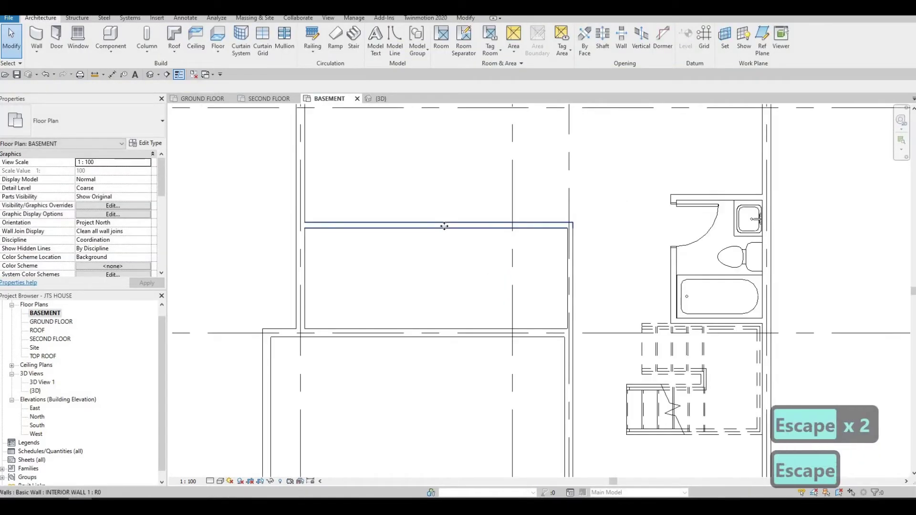
- Move the long interior wall closer to the parallel exterior wall and set their spacing to 1200 mm
left_click_drag(444, 226, 444, 271)
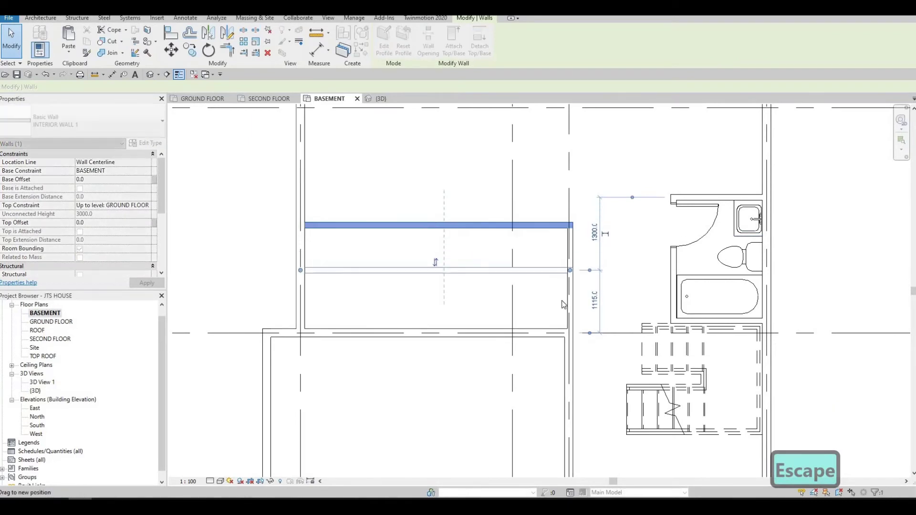
left_click(595, 302)
type("1")
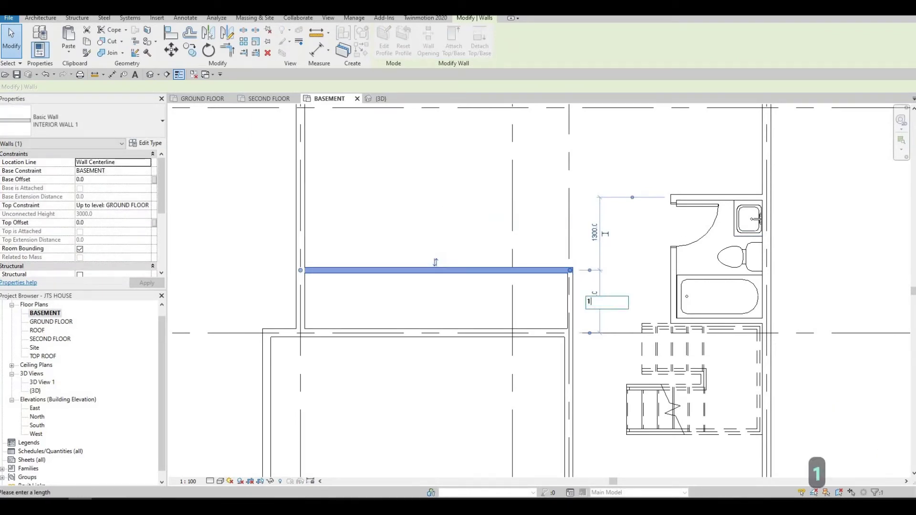
type("20")
key("Return")
key("Escape")
key("Escape")
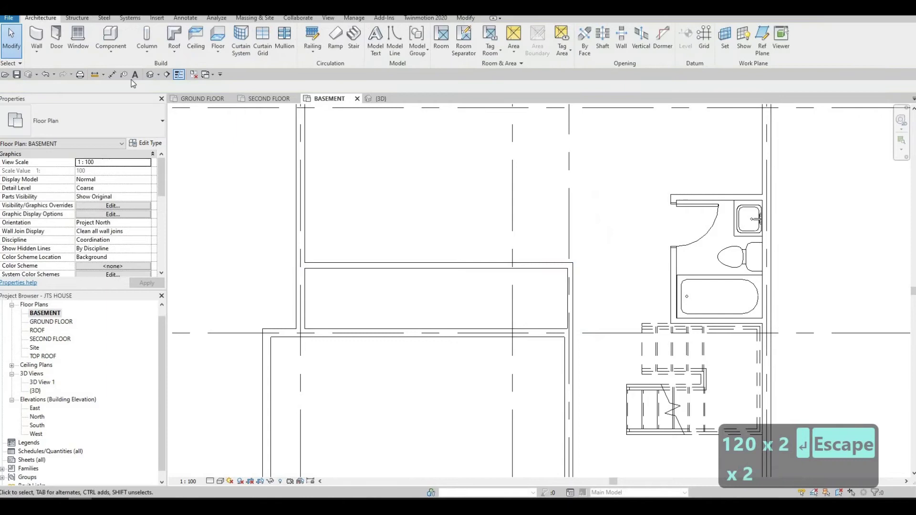
- Draw a dividing INTERIOR WALL 1 from the midpoint of the long interior wall perpendicular to the garage-side exterior wall
left_click(61, 40)
key("Escape")
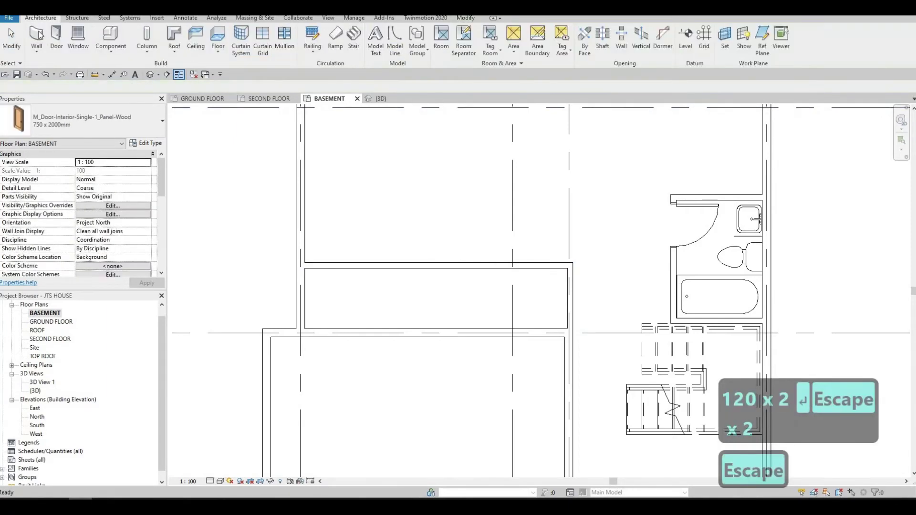
left_click(43, 30)
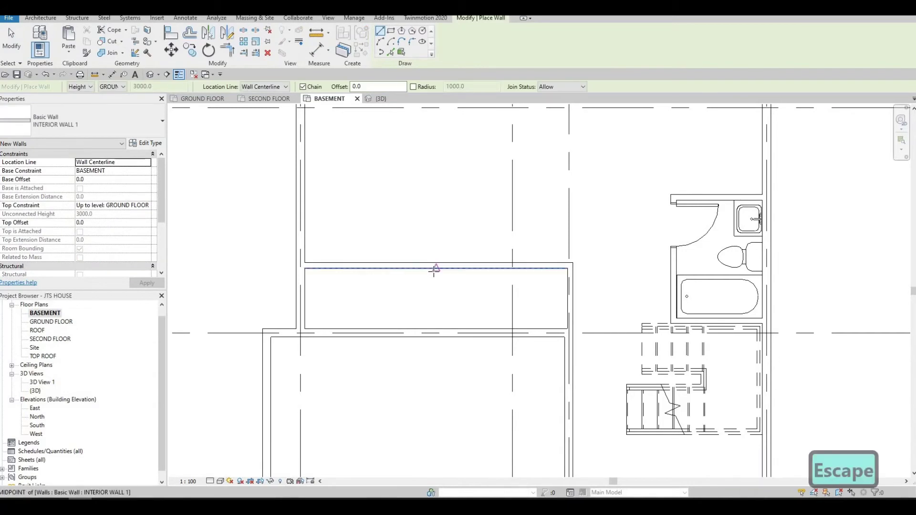
left_click(434, 319)
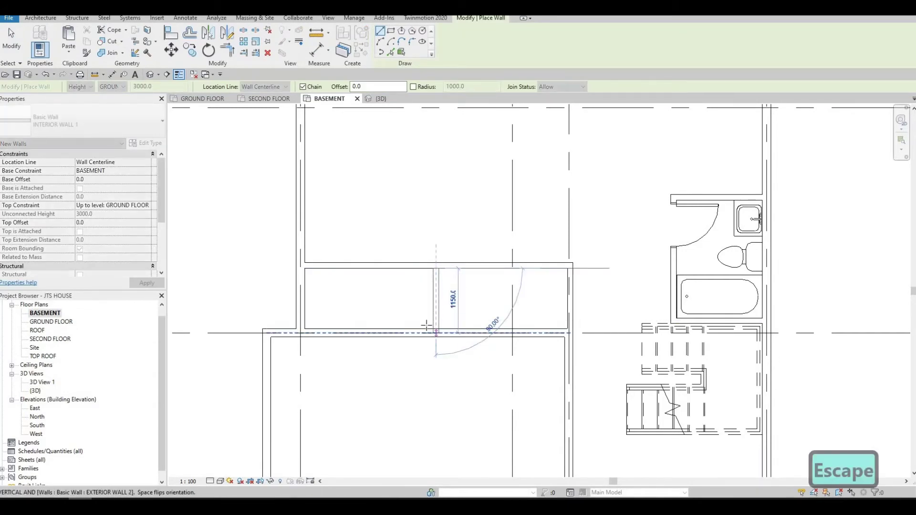
left_click(426, 328)
key("Escape")
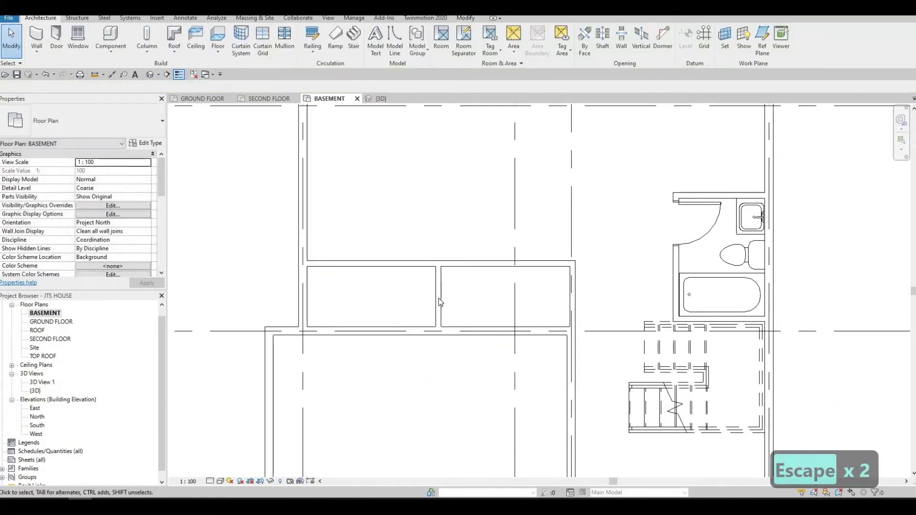
left_click(439, 296)
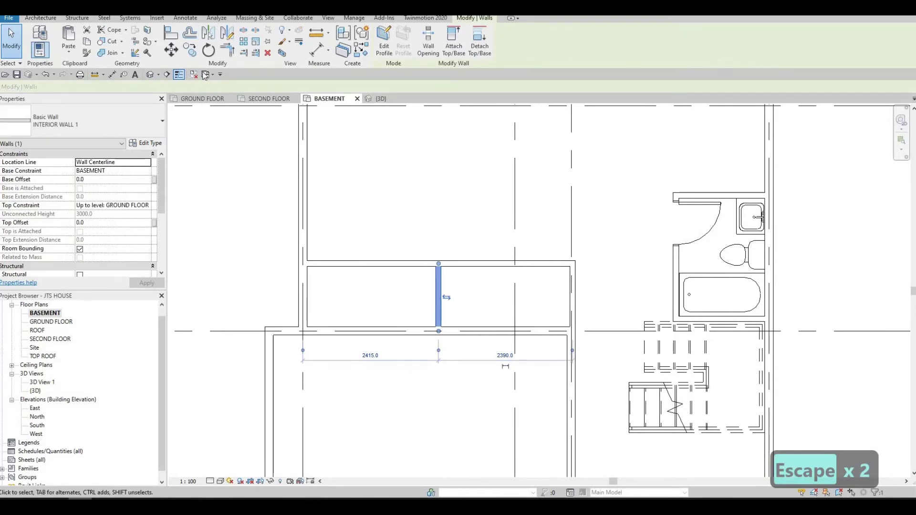
key("Escape")
- Start loading a family and browse the Canada library's Specialty Equipment and Domestic folders
left_click(157, 18)
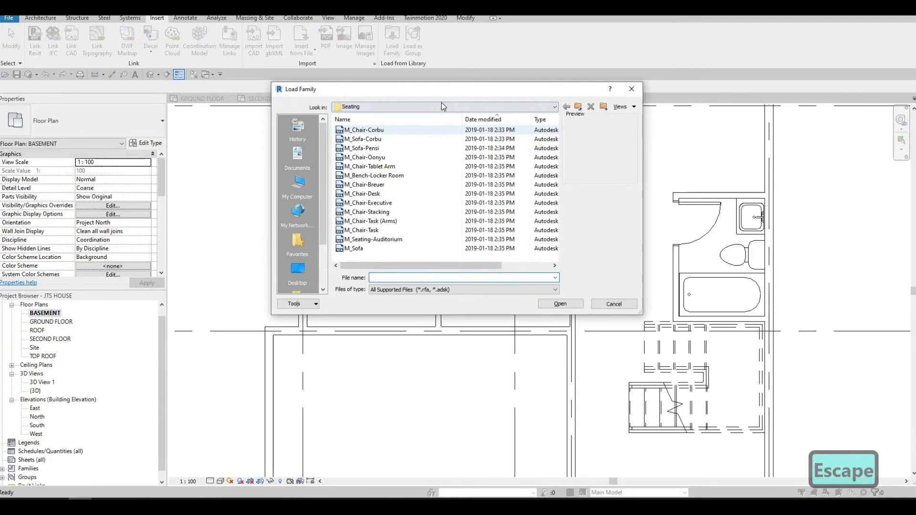
left_click(427, 107)
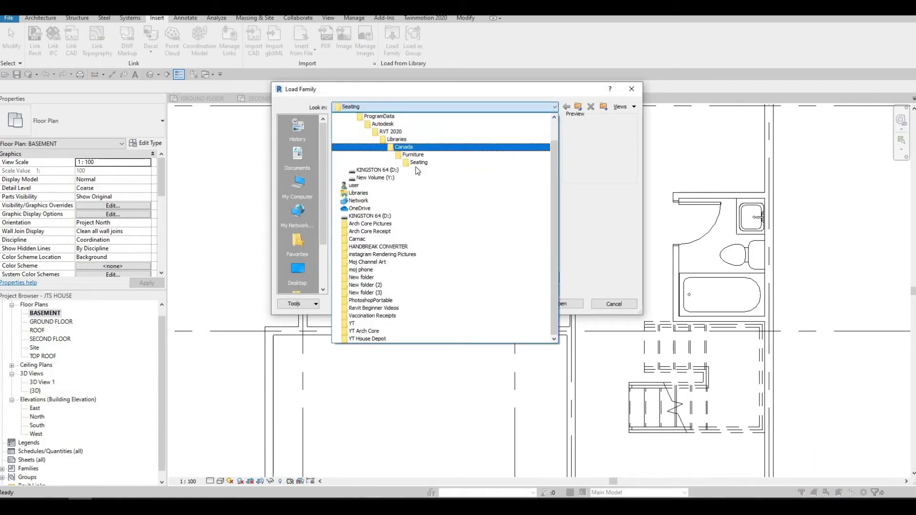
left_click(413, 147)
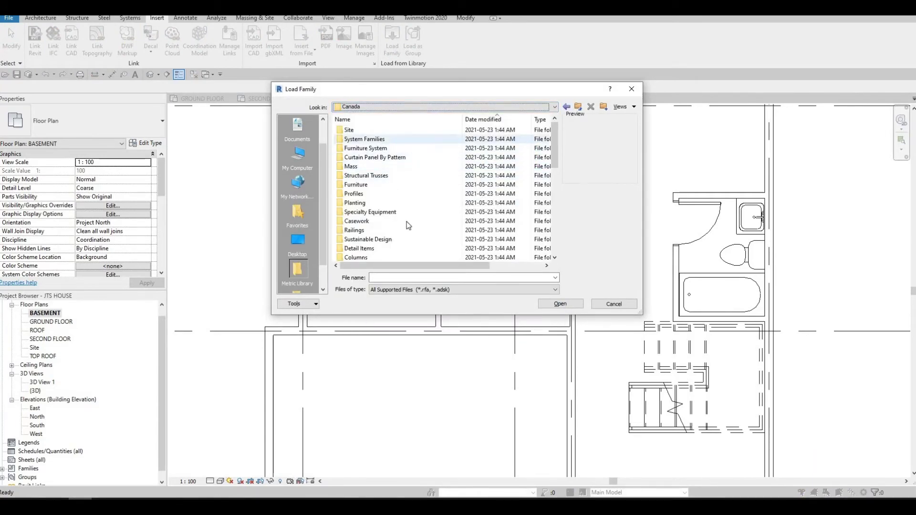
double_click(370, 212)
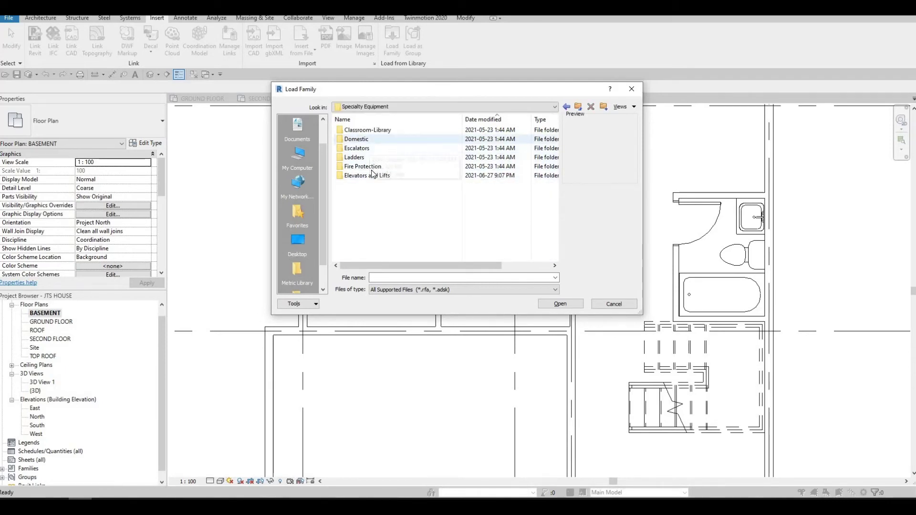
double_click(360, 139)
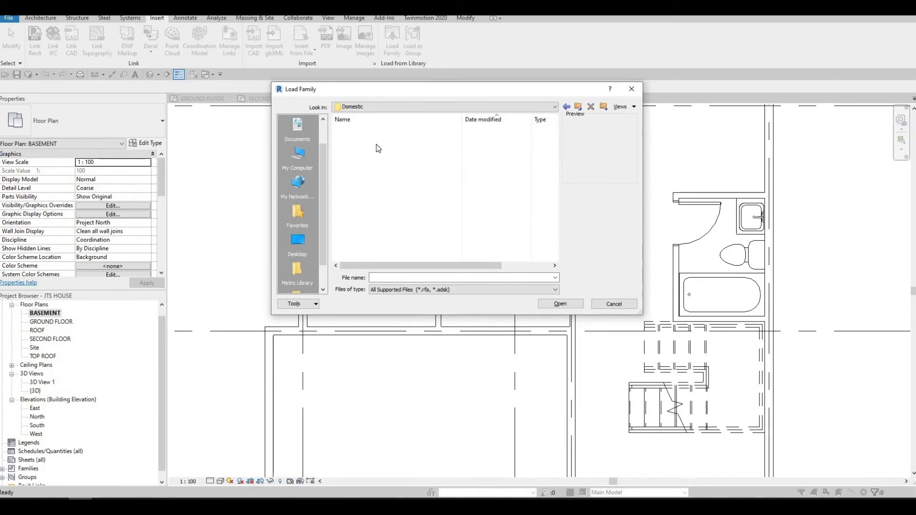
left_click(566, 108)
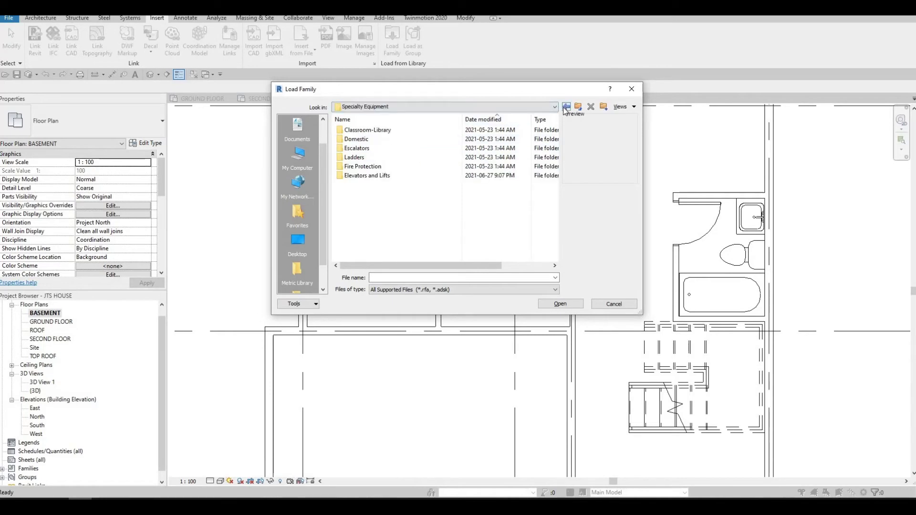
key("BackSpace")
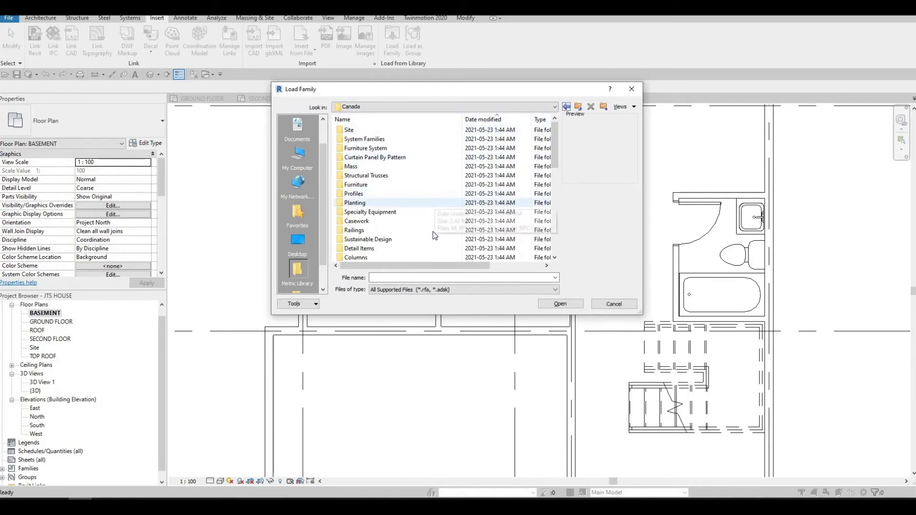
- Browse the Canada library's Plumbing > Architectural > Fixtures > Water Closets folder and preview the toilet families
scroll(433, 234, "down", 3)
scroll(433, 232, "down", 3)
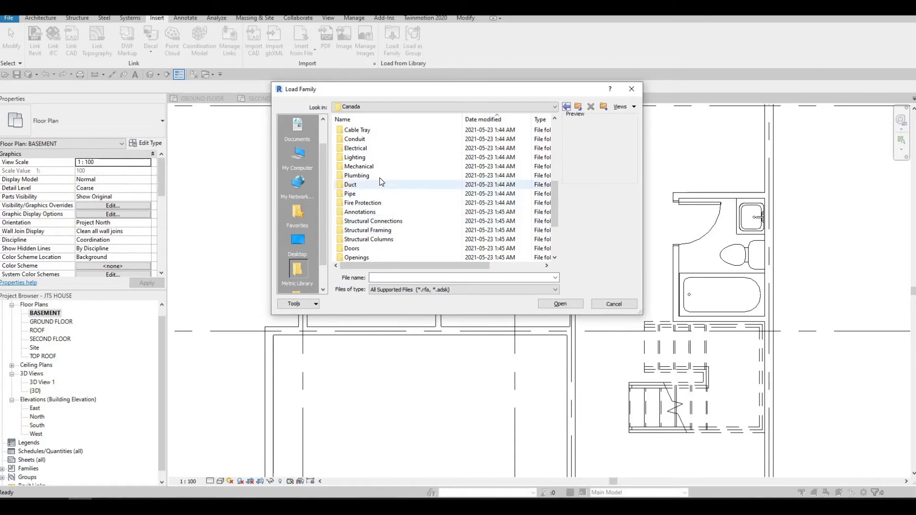
double_click(380, 176)
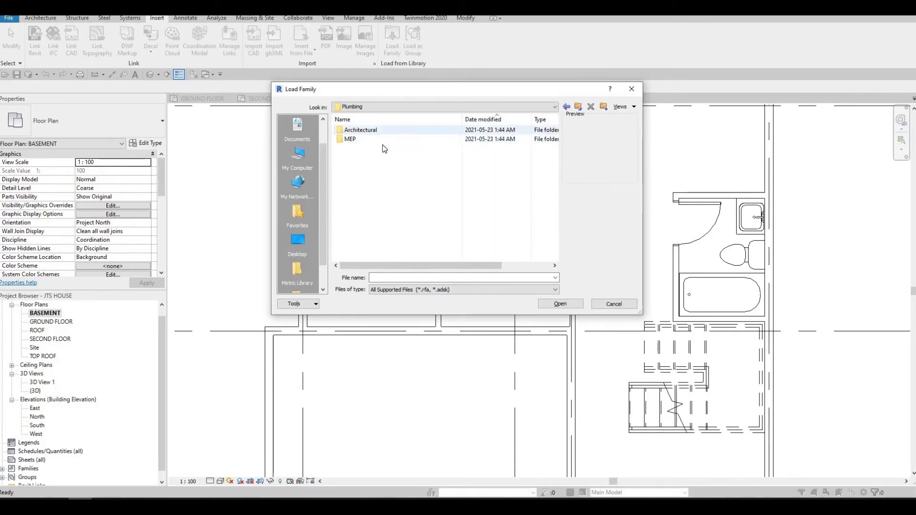
double_click(380, 131)
double_click(379, 142)
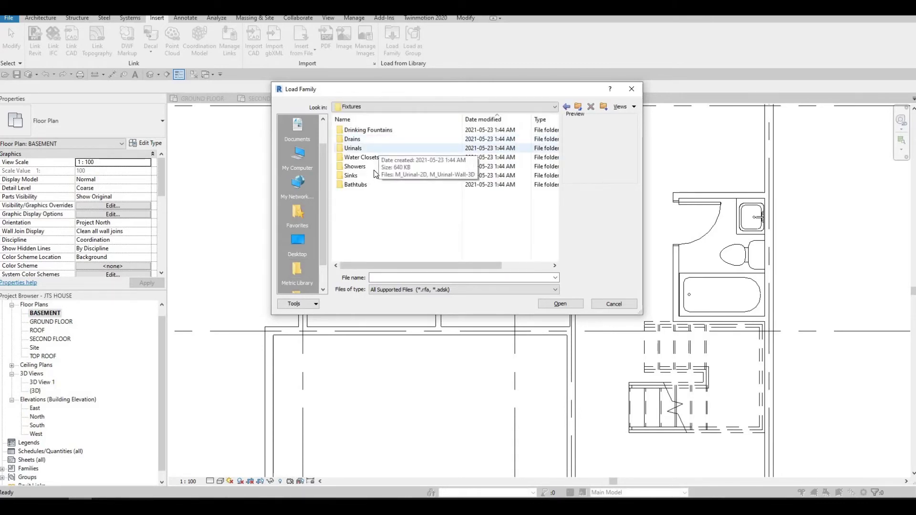
double_click(377, 157)
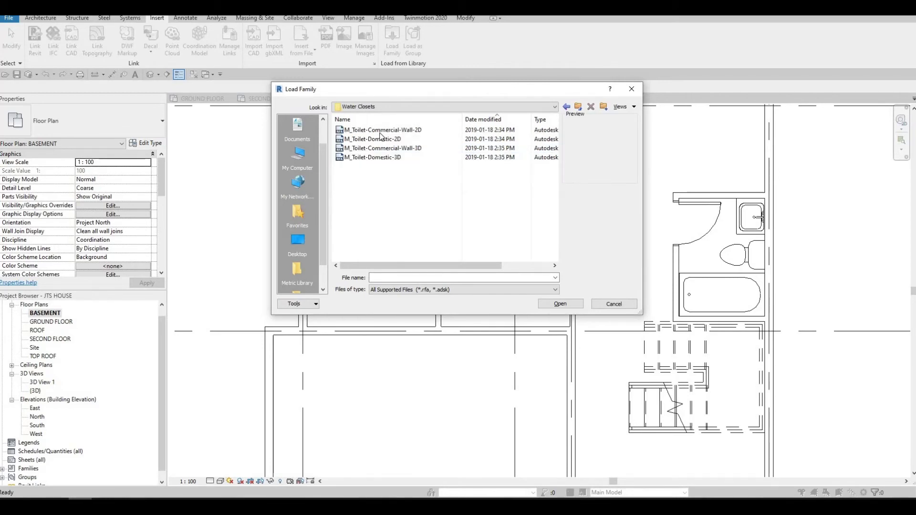
left_click(381, 149)
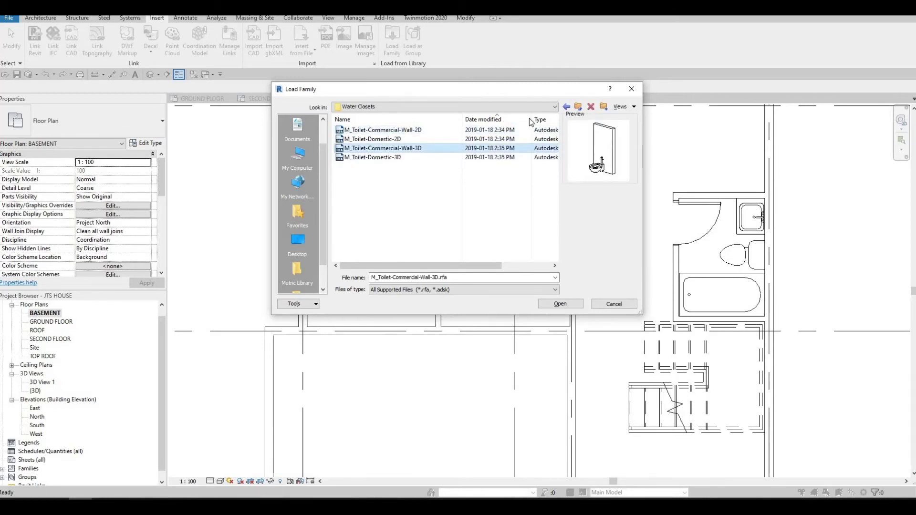
key("Down")
left_click(567, 107)
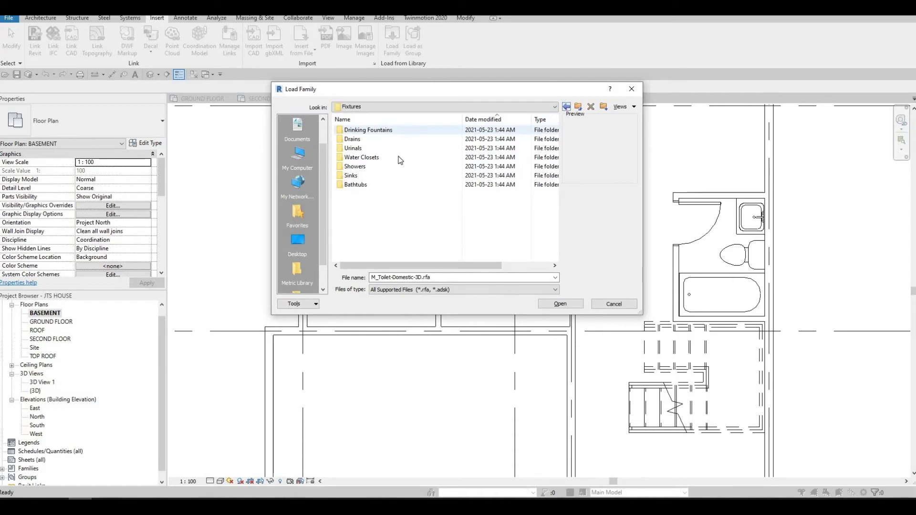
left_click(567, 106)
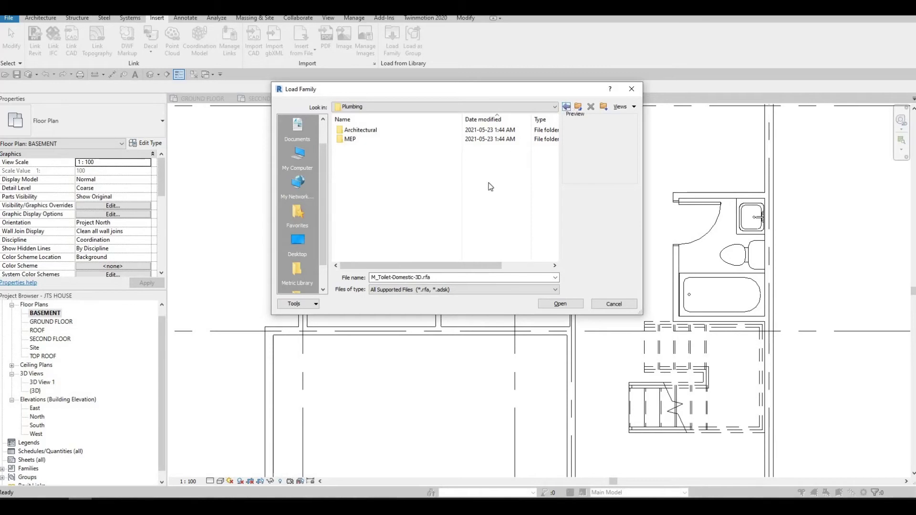
key("BackSpace")
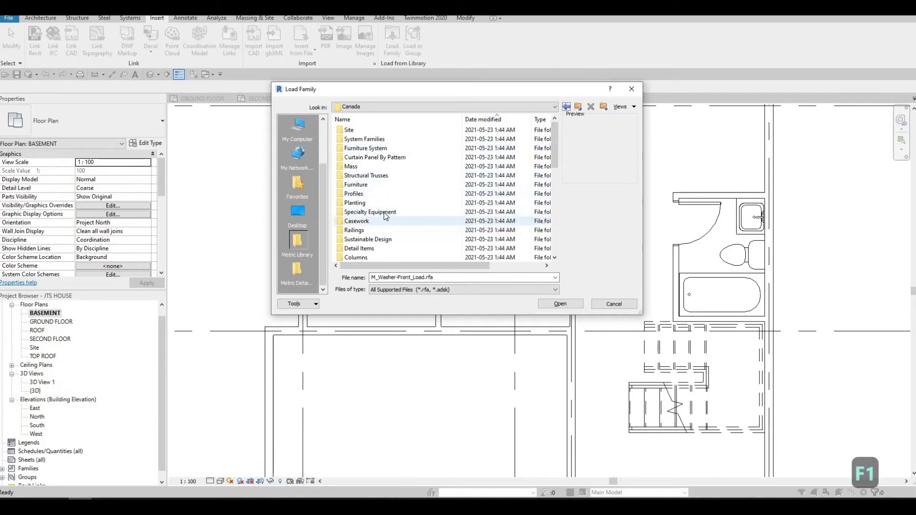
- Open the library's Specialty Equipment > Domestic > Mid-Range folder and compare the washer families' previews
double_click(386, 214)
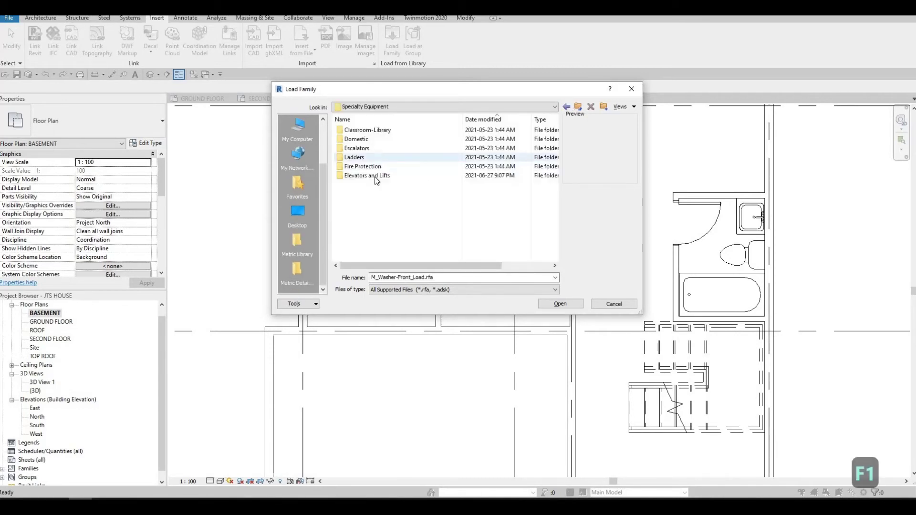
double_click(372, 139)
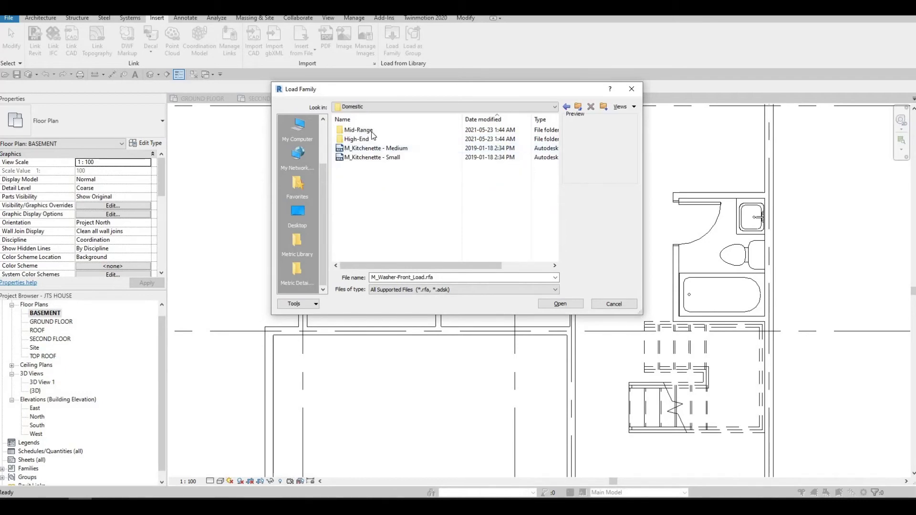
double_click(372, 135)
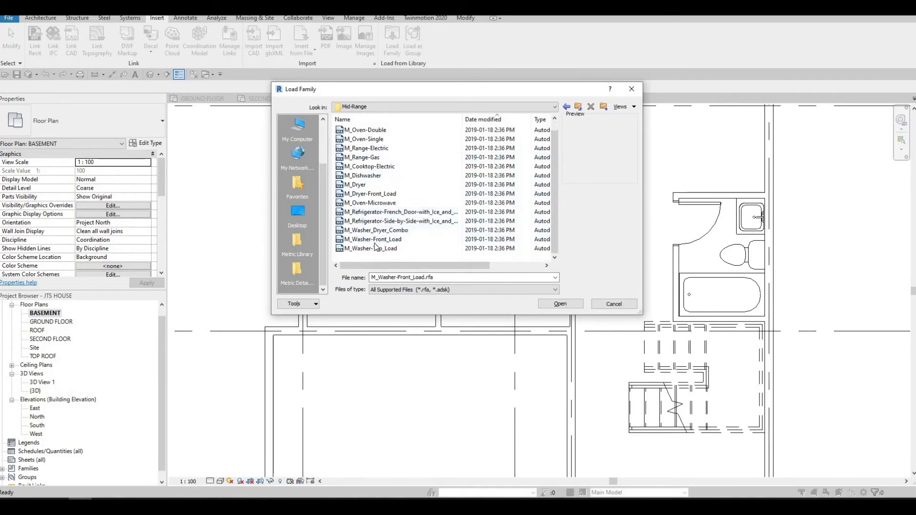
left_click(375, 242)
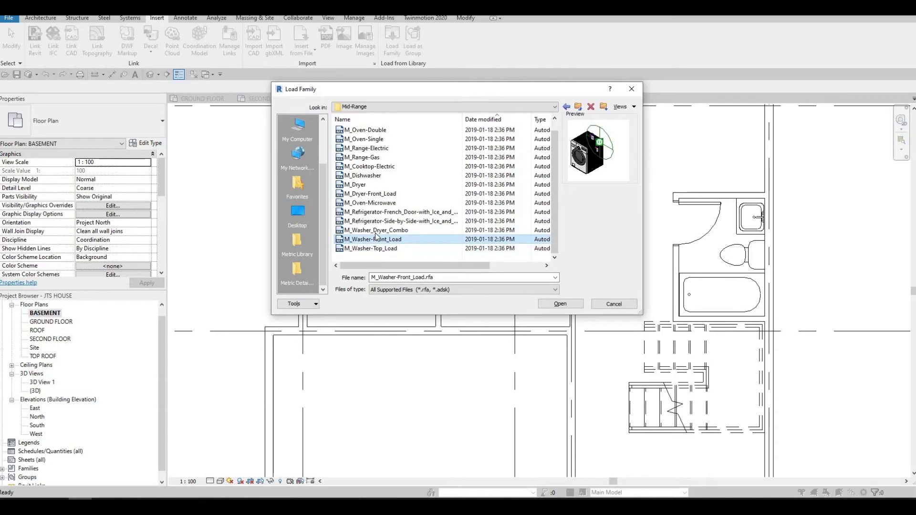
left_click(376, 231)
left_click(374, 239)
left_click(375, 231)
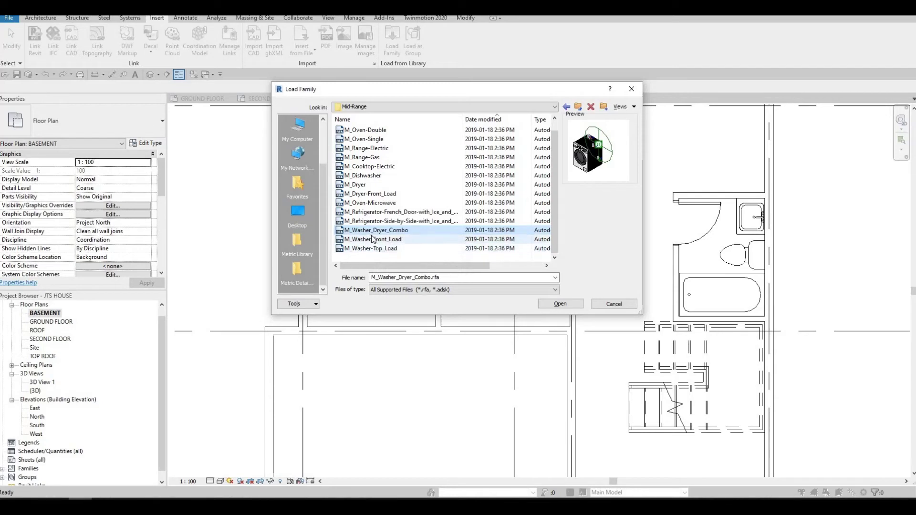
left_click(366, 242)
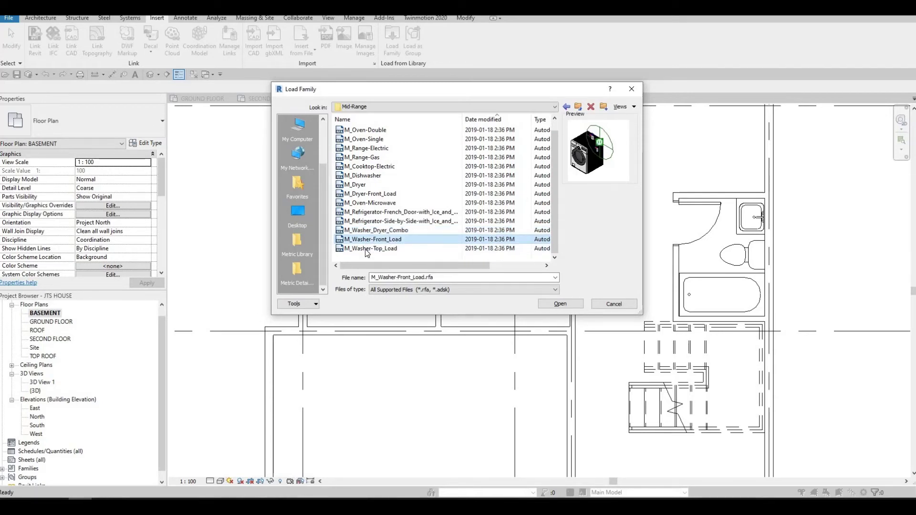
left_click(366, 250)
- Load the M_Dryer-Front_Load and M_Washer-Front_Load families from the Mid-Range folder
key("Up")
key("Up")
key("Up")
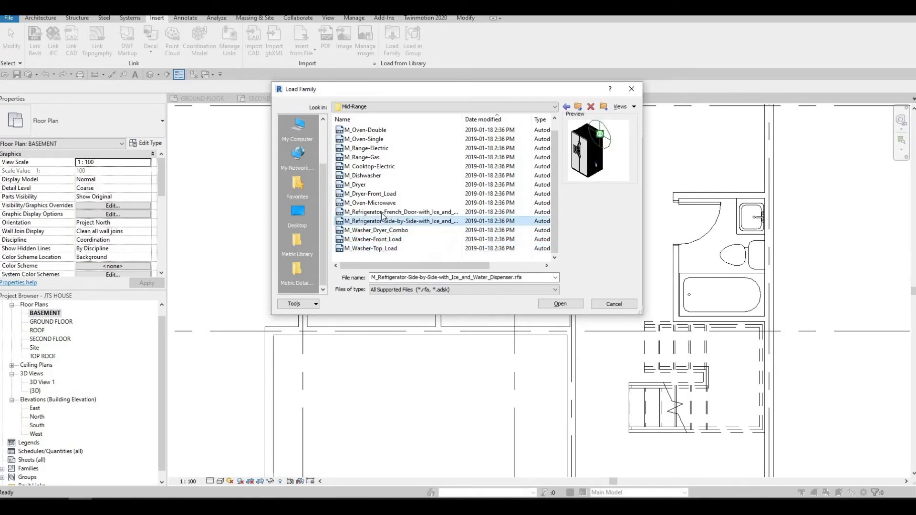
key("Up")
key("Up")
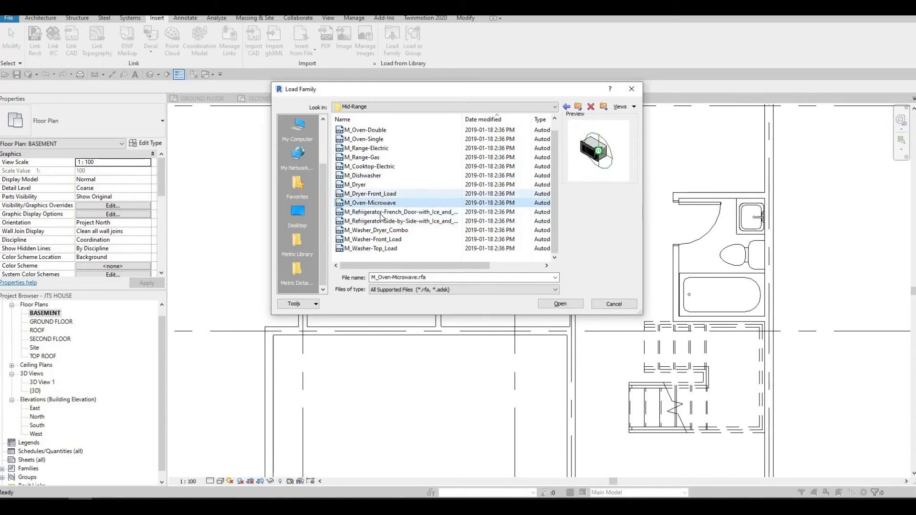
left_click(375, 243)
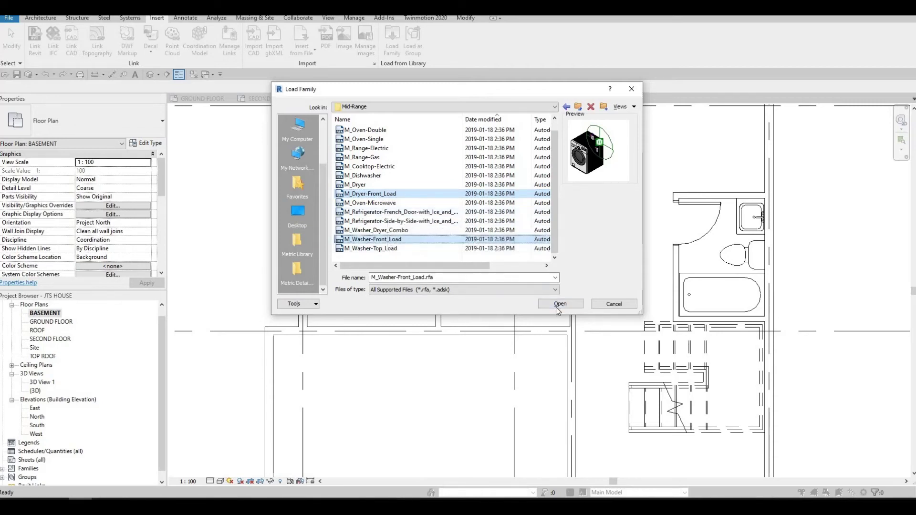
key("Return")
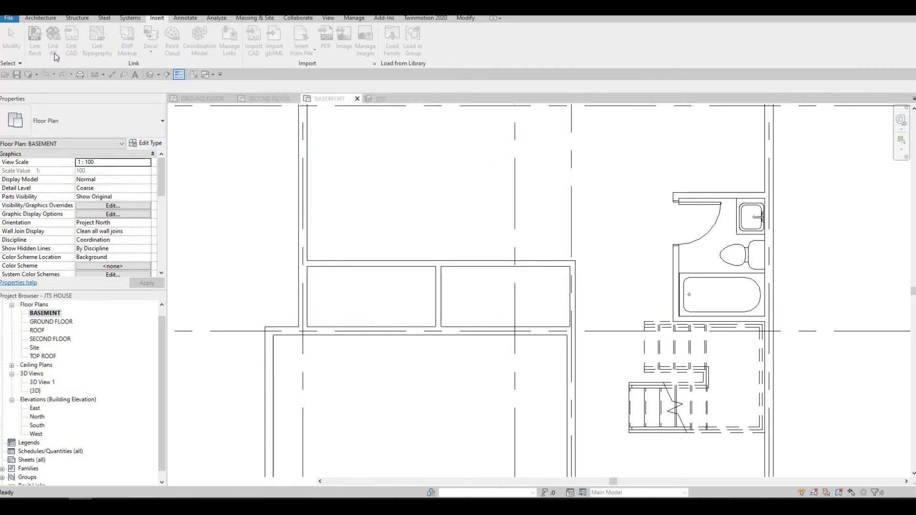
- Place an M_Dryer-Front_Load 700mm component in the garage-side outer corner of the left-hand small room
left_click(40, 18)
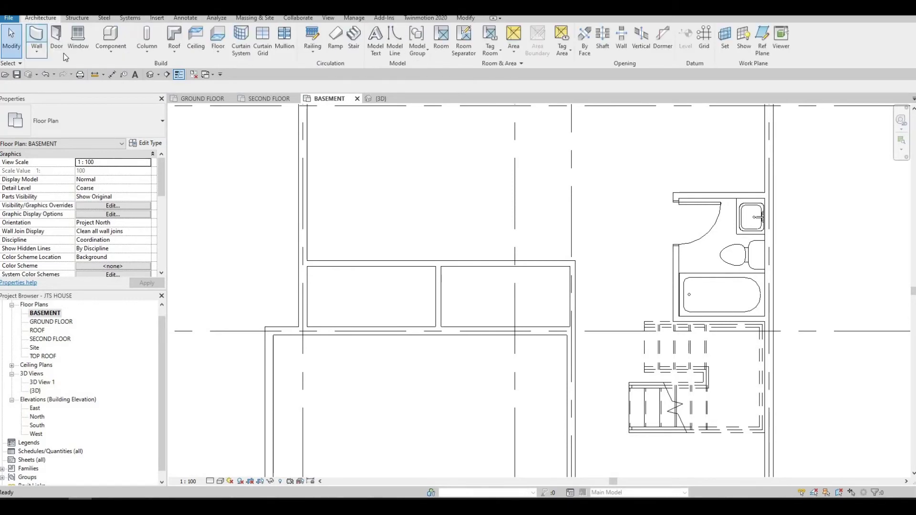
left_click(111, 36)
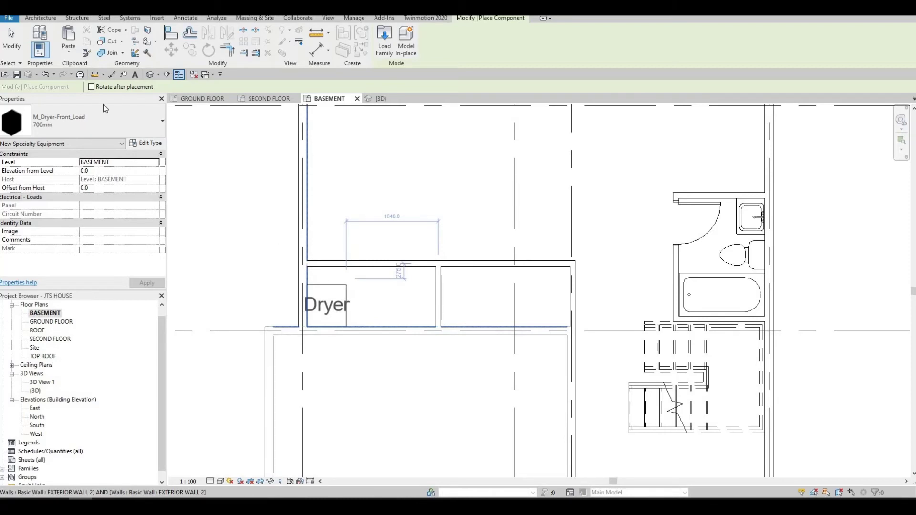
left_click(87, 125)
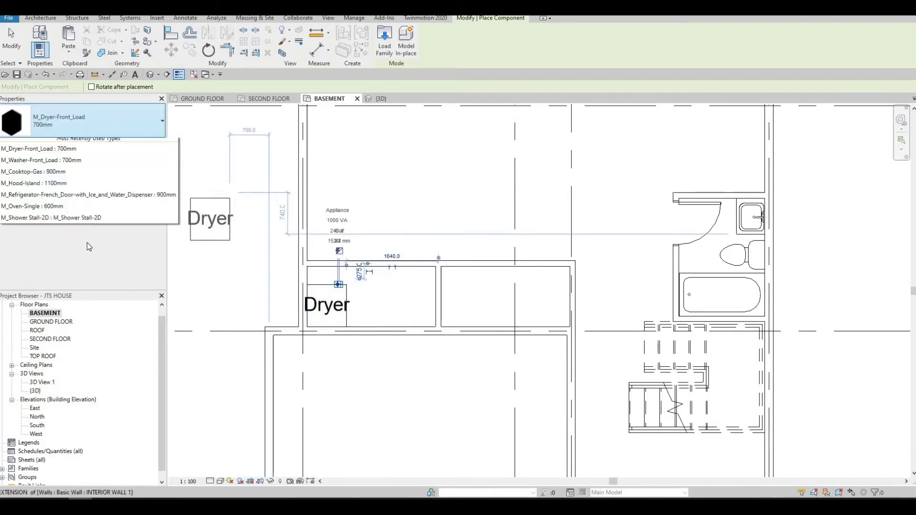
scroll(93, 268, "up", 4)
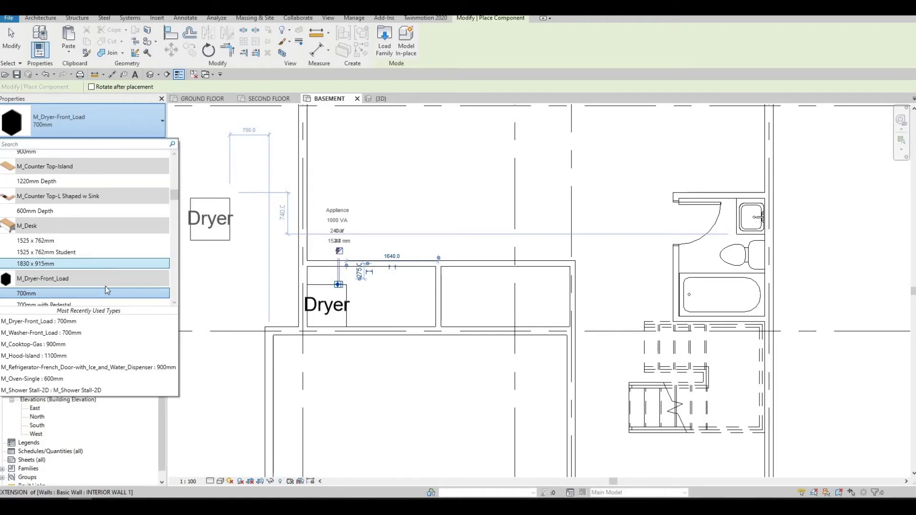
scroll(105, 289, "down", 3)
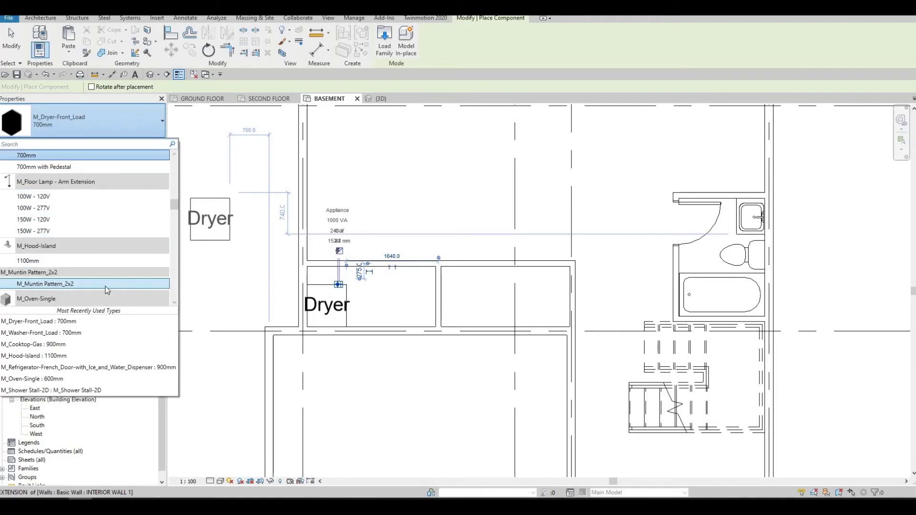
scroll(105, 285, "down", 4)
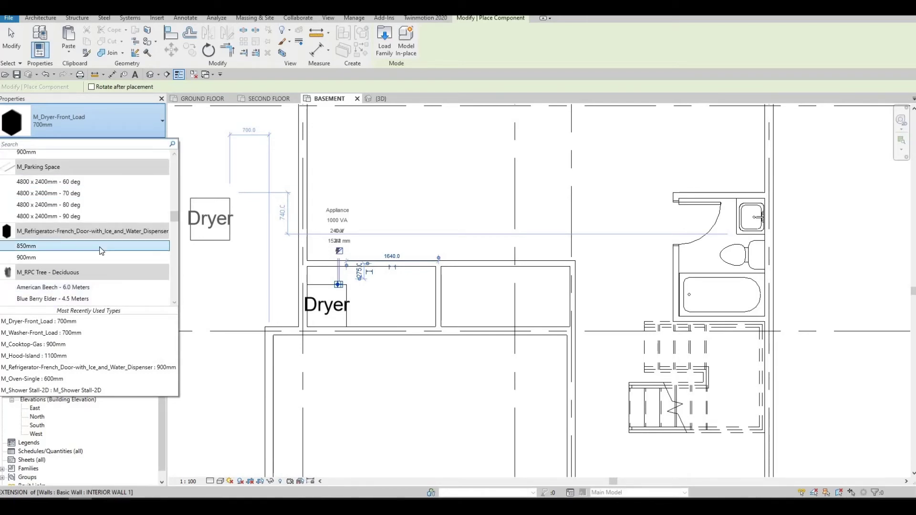
left_click(102, 248)
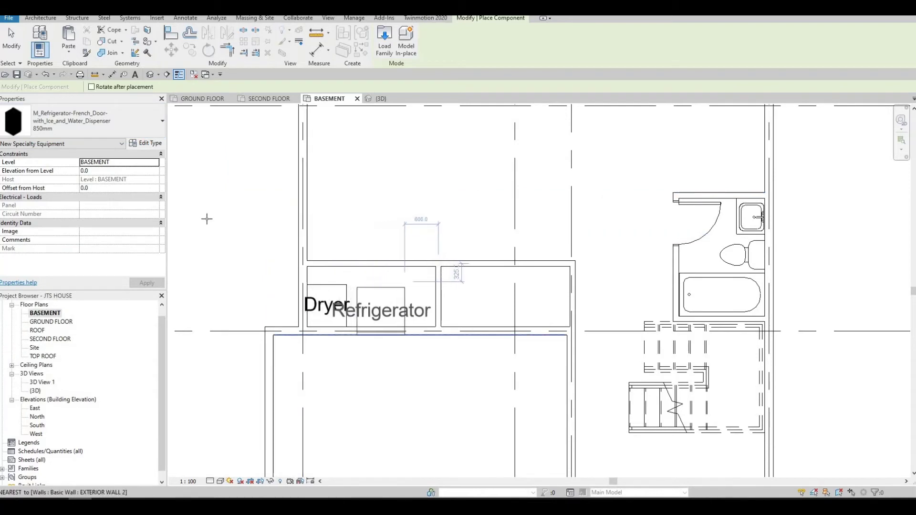
- Place an M_Washer-Front_Load 700mm component directly beside the dryer along the garage-side wall
left_click(95, 122)
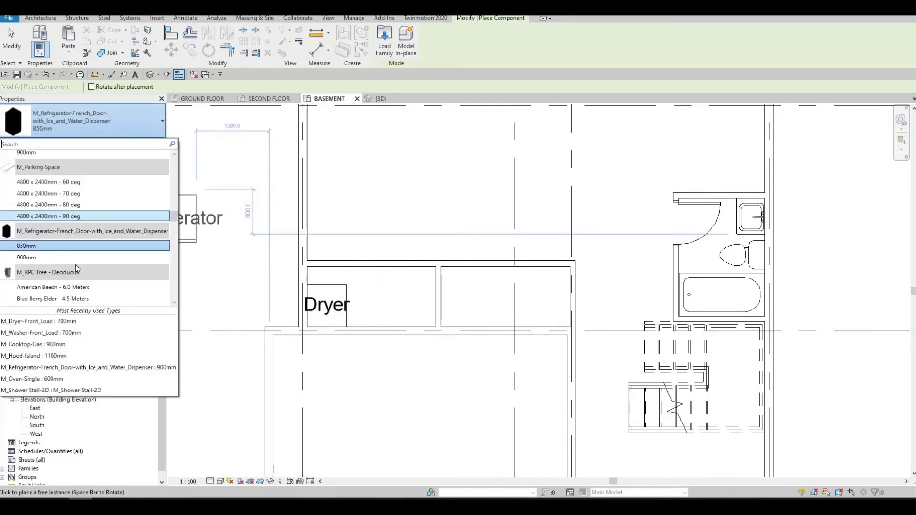
scroll(82, 274, "down", 6)
scroll(82, 276, "down", 10)
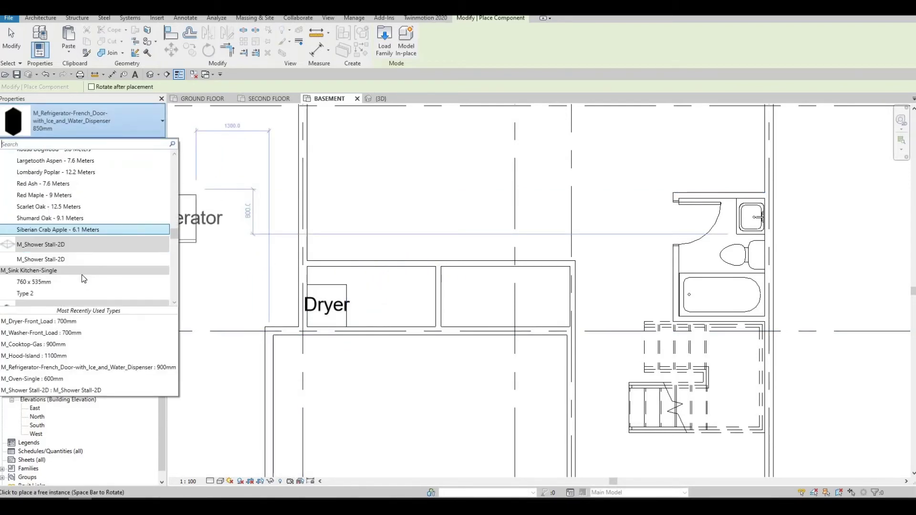
scroll(83, 276, "down", 8)
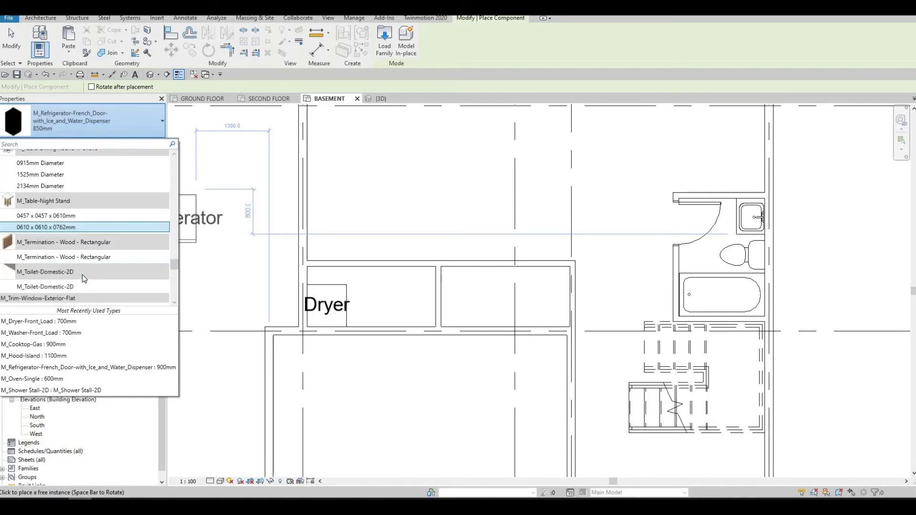
scroll(82, 277, "down", 5)
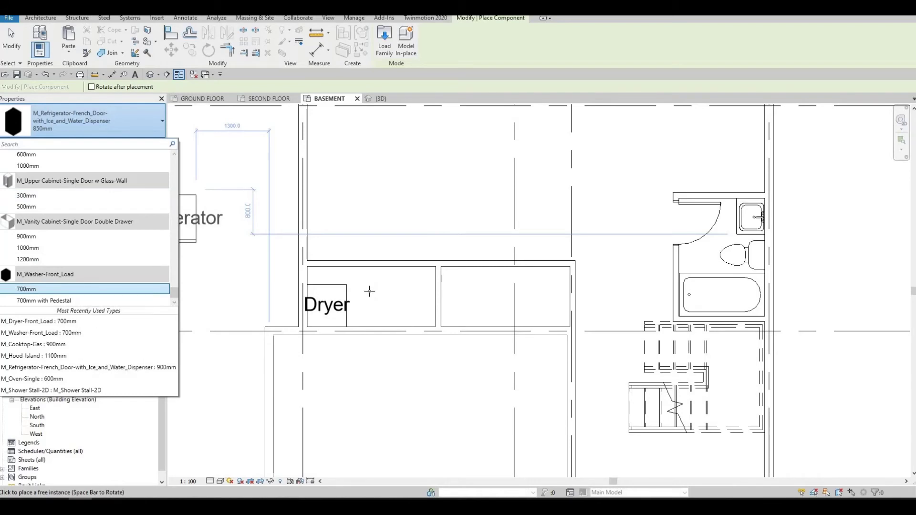
key("Return")
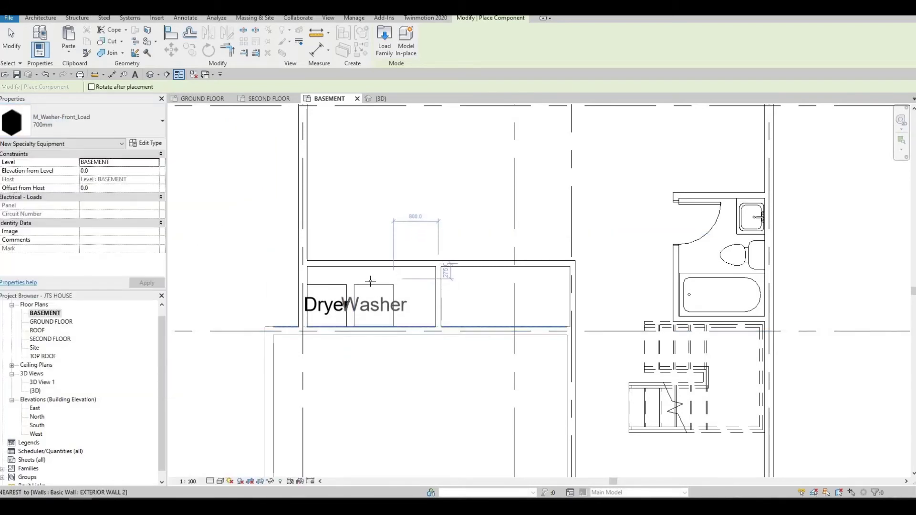
left_click(370, 281)
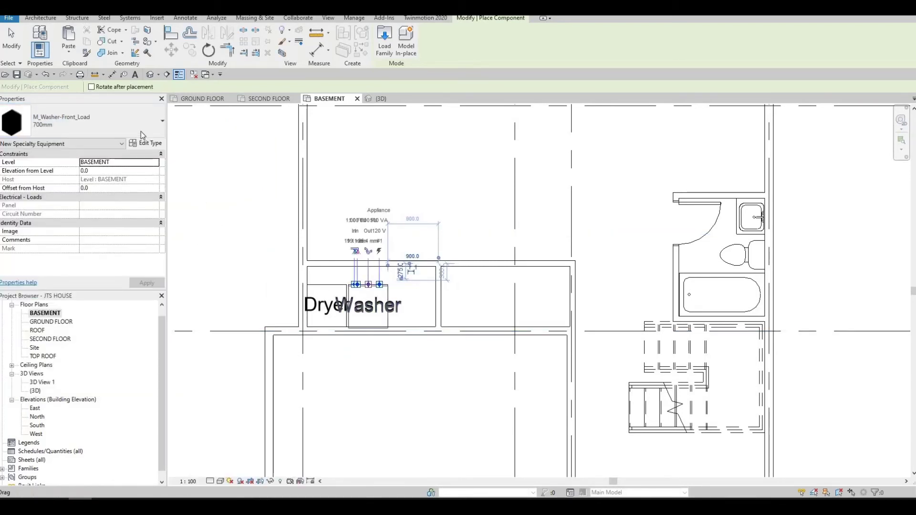
key("Escape")
key("Escape")
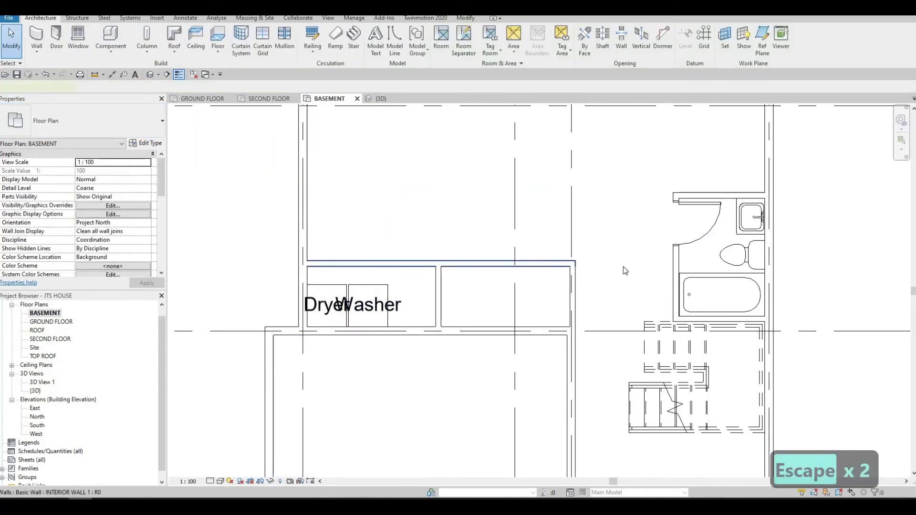
- Set the spacing between the long interior wall and the garage-side exterior wall to 1500 mm
left_click(398, 264)
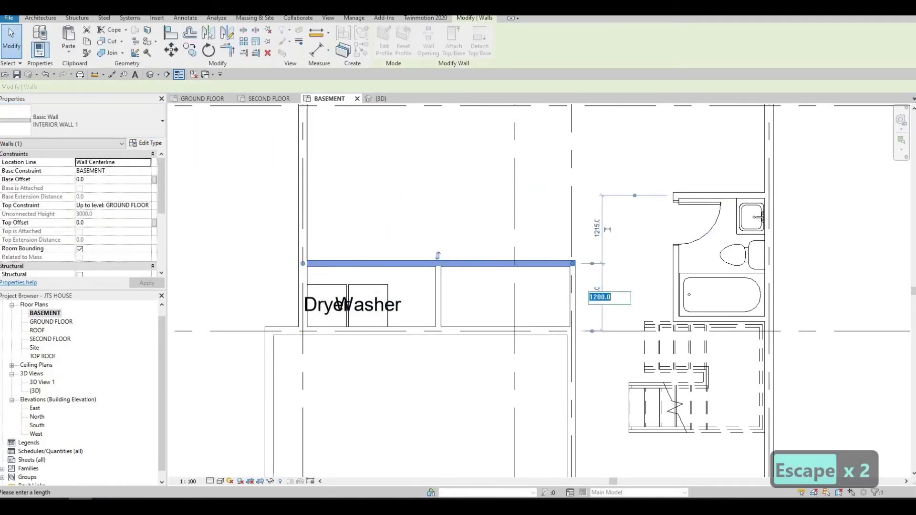
type("1500")
key("Return")
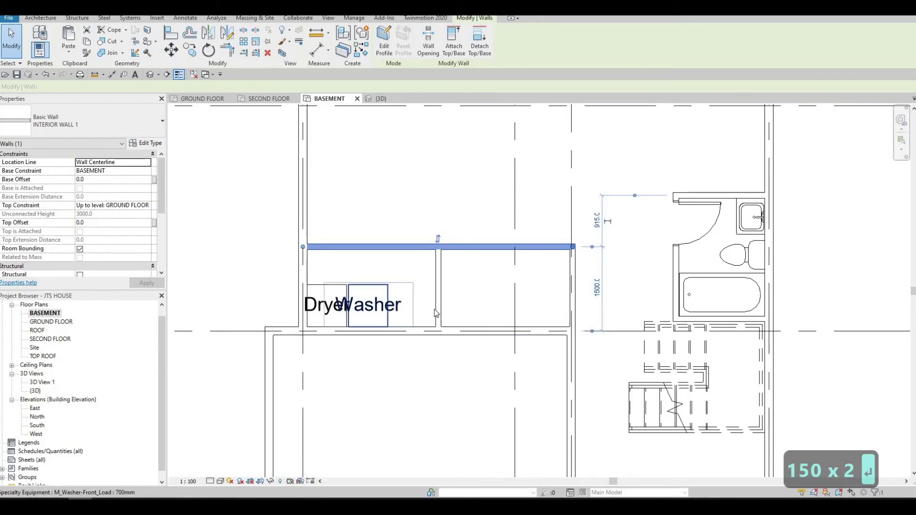
- Move the dryer and washer together into the right-hand small room, with the dryer against the dividing wall
scroll(388, 289, "up", 2)
key("Escape")
left_click_drag(317, 287, 496, 285)
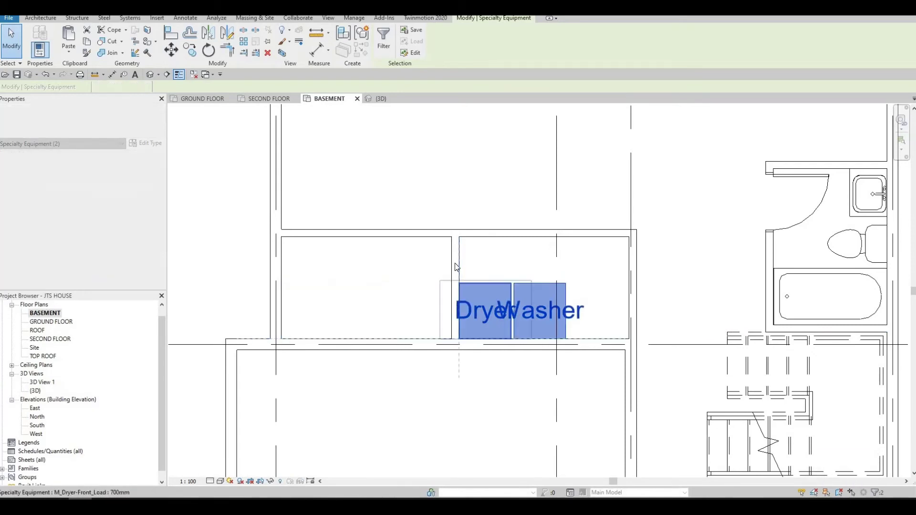
- Move the dividing wall between the two small rooms to 3000 mm from the side wall of the laundry room
key("Escape")
left_click(454, 262)
key("Left")
key("Left")
key("Left")
key("Left")
key("Left")
key("Left")
key("Left")
key("Left")
key("Left")
key("Left")
key("Left")
key("Left")
key("Left")
key("Left")
key("Left")
key("Left")
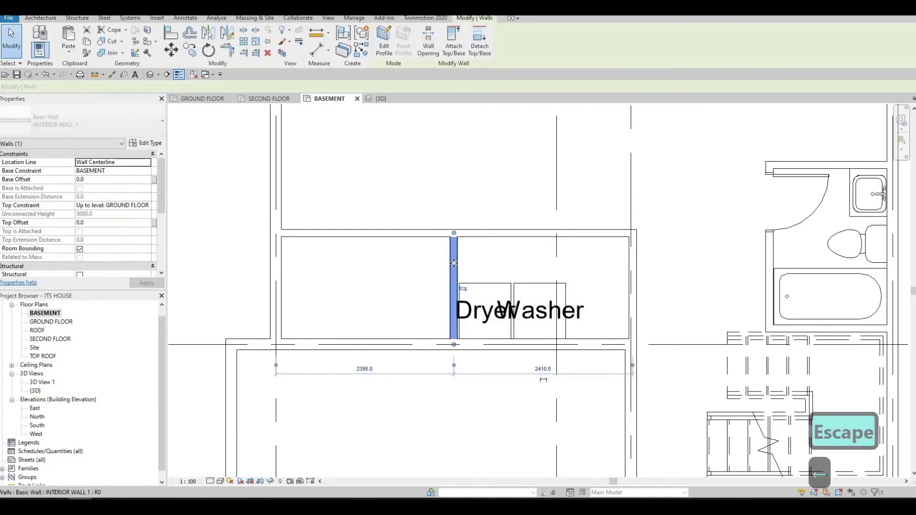
key("Left")
key("Left")
key("Left")
key("Left")
key("Left")
key("Left")
key("Left")
key("Left")
key("Left")
key("Left")
key("Left")
key("Left")
key("Left")
key("Left")
key("Left")
key("Left")
key("Left")
key("Left")
key("Left")
key("Left")
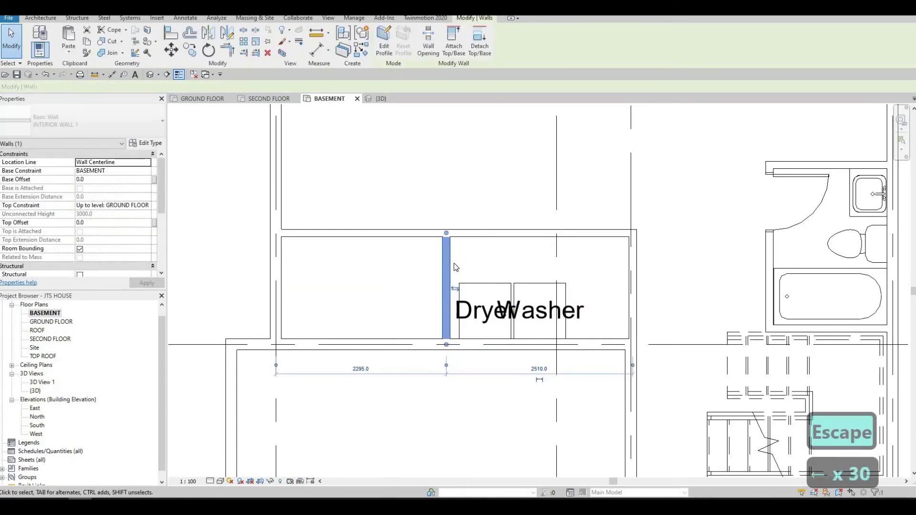
left_click(518, 371)
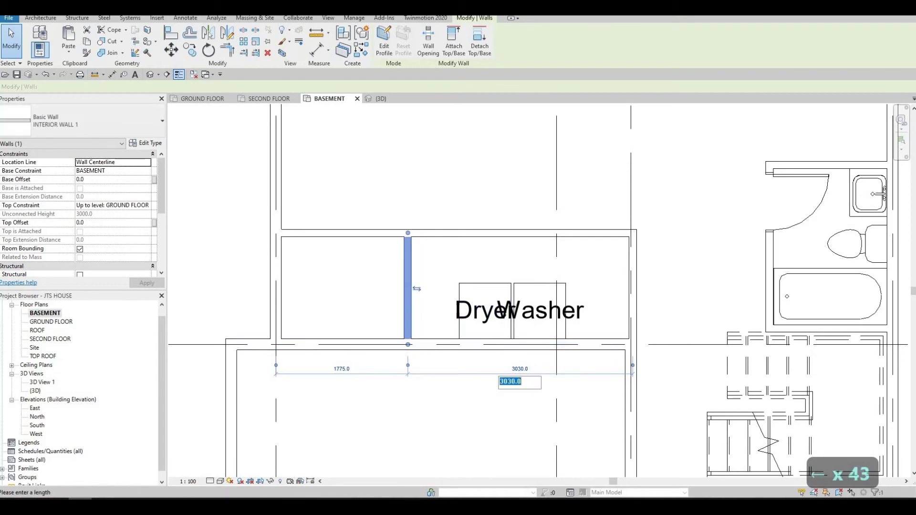
type("300")
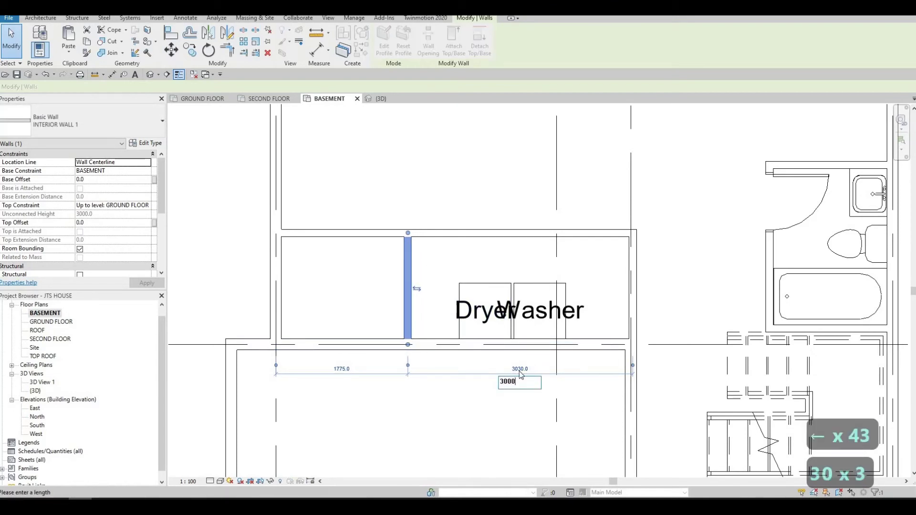
key("Return")
key("Escape")
key("Escape")
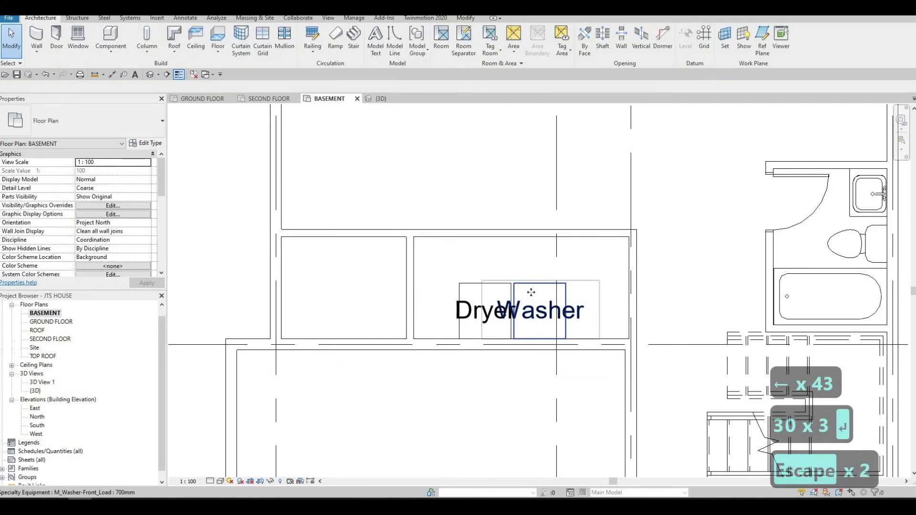
- Move the dryer and washer together so the dryer sits against the relocated dividing wall
left_click(532, 293)
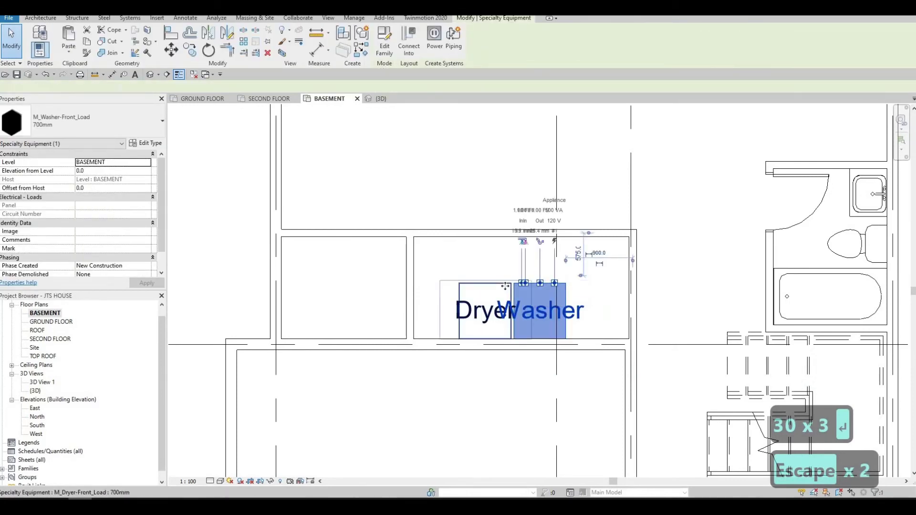
left_click(465, 284, "ctrl")
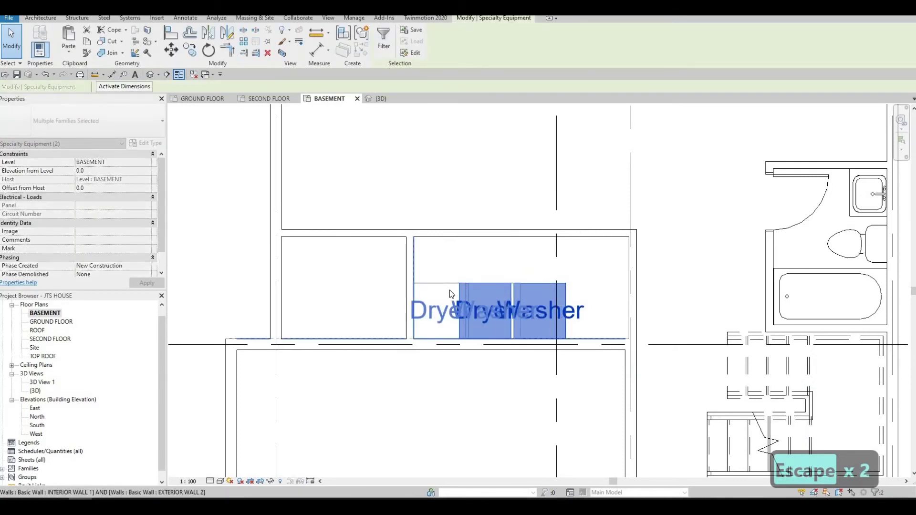
key("Escape")
key("Escape")
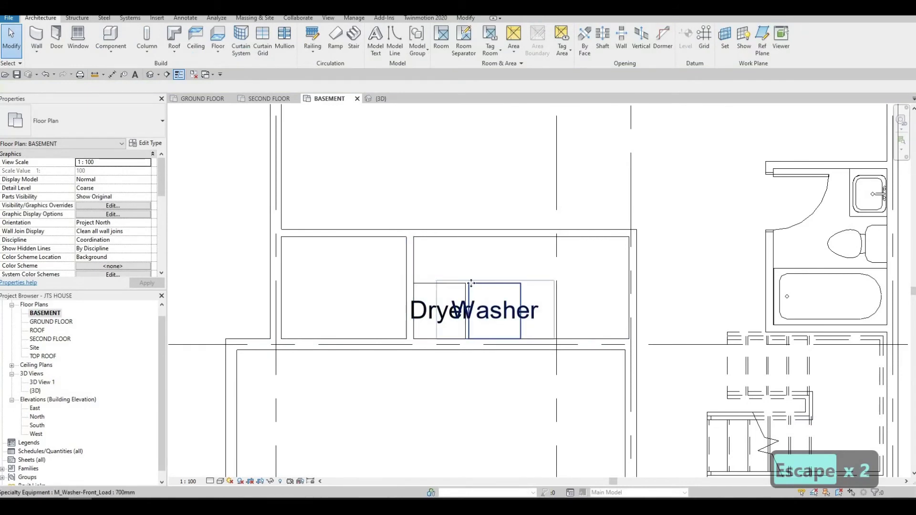
- Move the washer flush against the dryer, snapping its upper corner to the dryer's adjacent corner
left_click(470, 283)
scroll(466, 283, "up", 1)
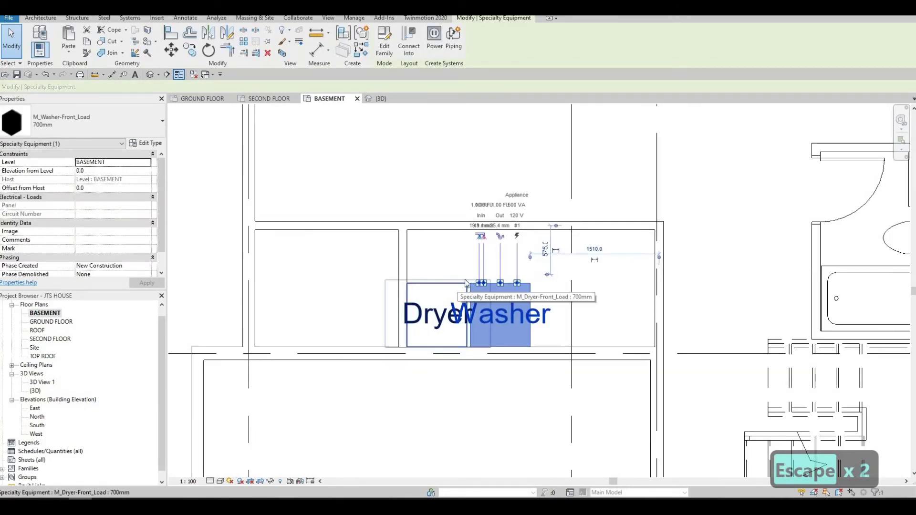
scroll(463, 283, "up", 2)
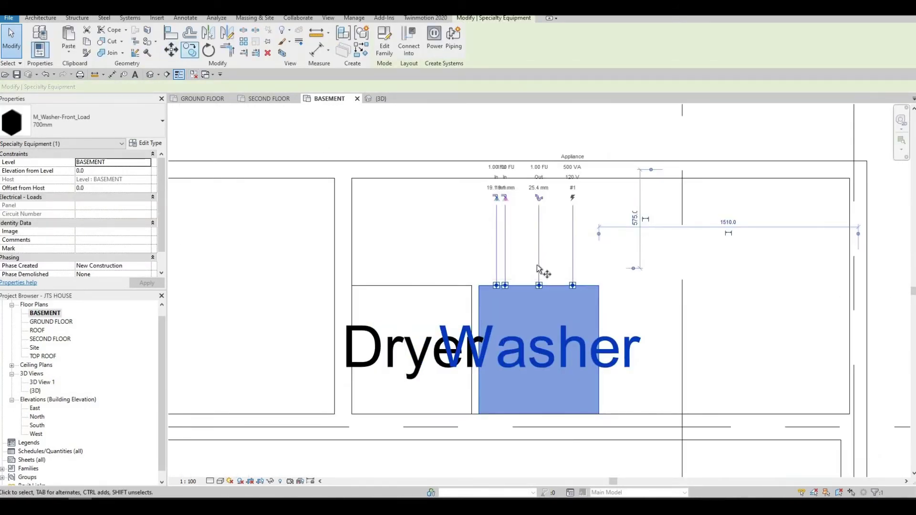
key("m")
key("v")
left_click(478, 286)
left_click(471, 285)
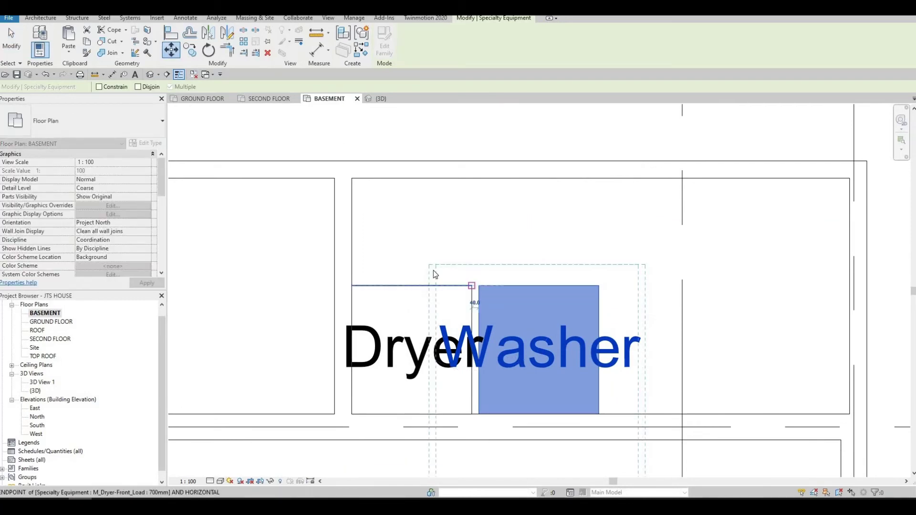
left_click(435, 274)
key("Escape")
- Using the bathroom door's type, place one 750 x 2000mm interior door in the long wall of each small room, swinging inward at the right end
scroll(472, 266, "down", 3)
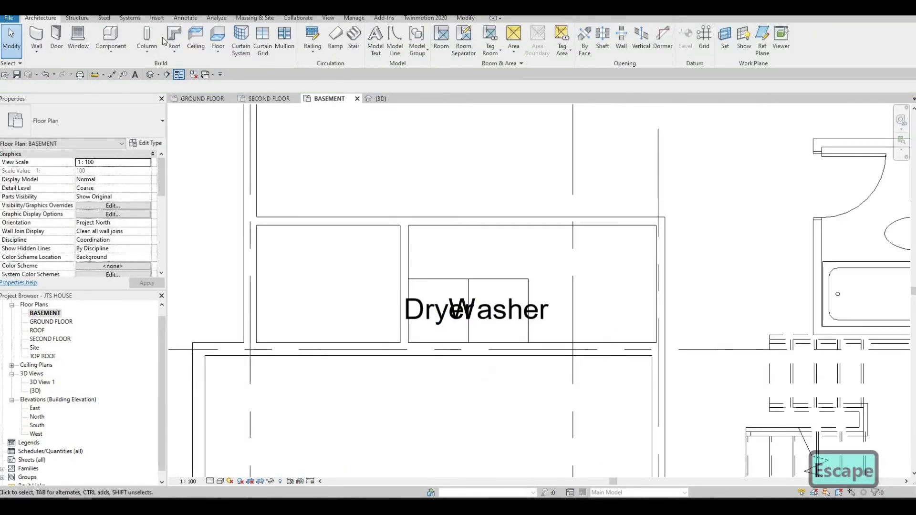
scroll(780, 256, "down", 2)
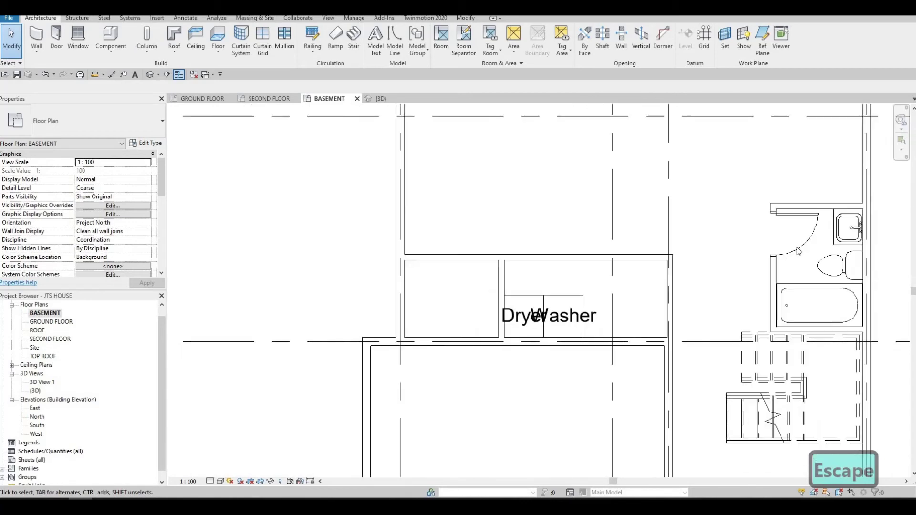
left_click(797, 251)
key("c")
key("s")
key("c")
key("s")
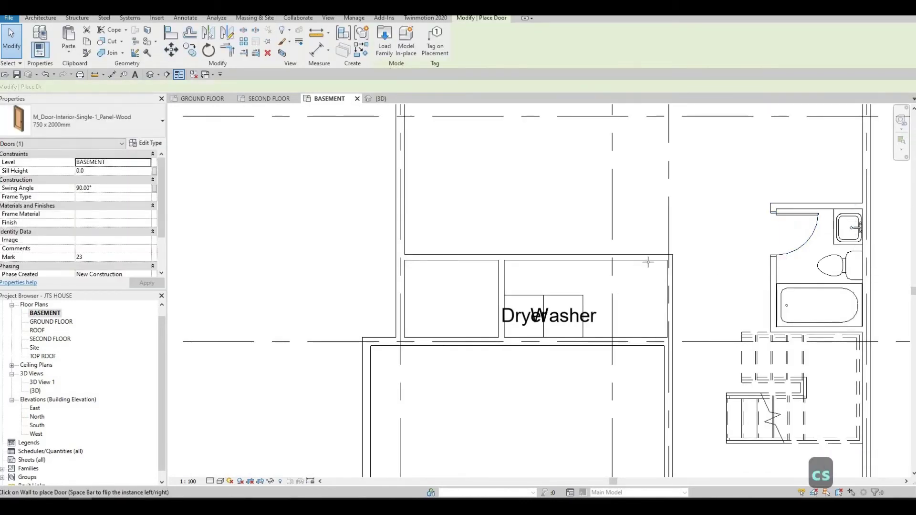
left_click(476, 253)
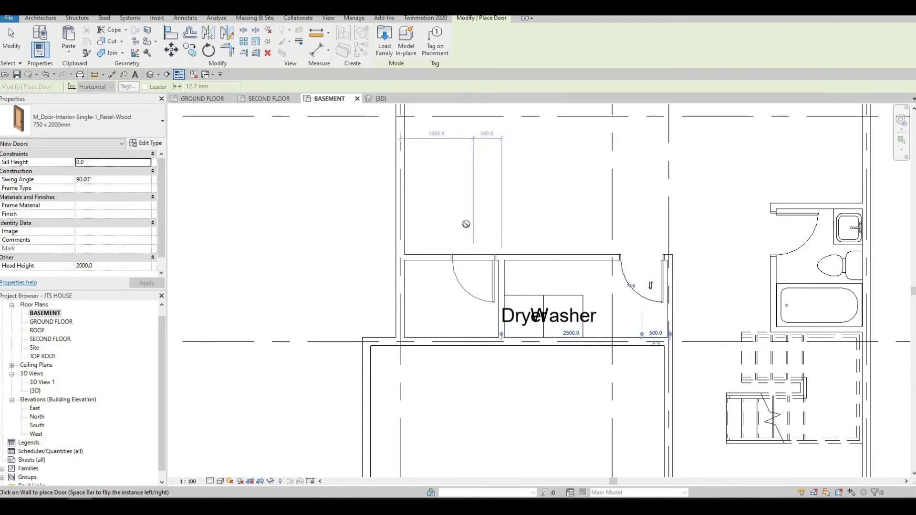
left_click(472, 260)
middle_click_drag(502, 270, 517, 274)
key("Escape")
key("Escape")
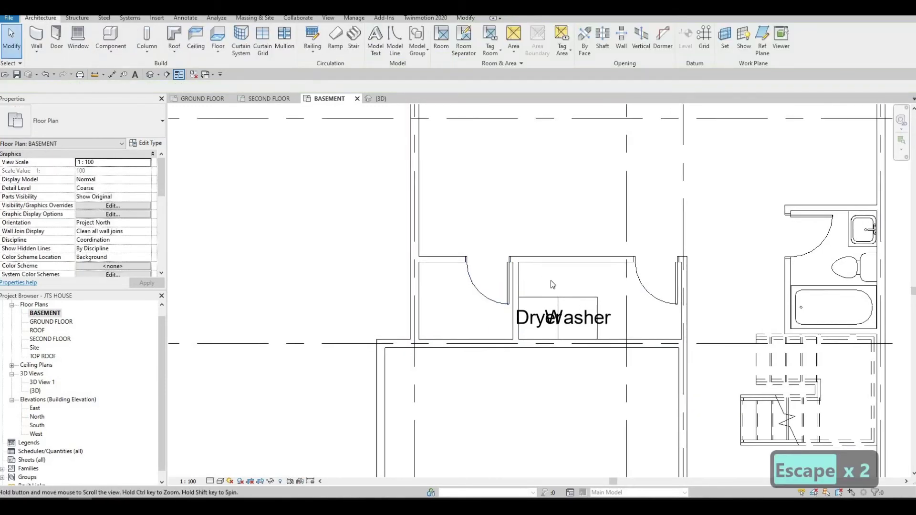
- Draw a detail-line circle with a radius of about 280 mm in the outer part of the left-hand small room
scroll(619, 308, "up", 2)
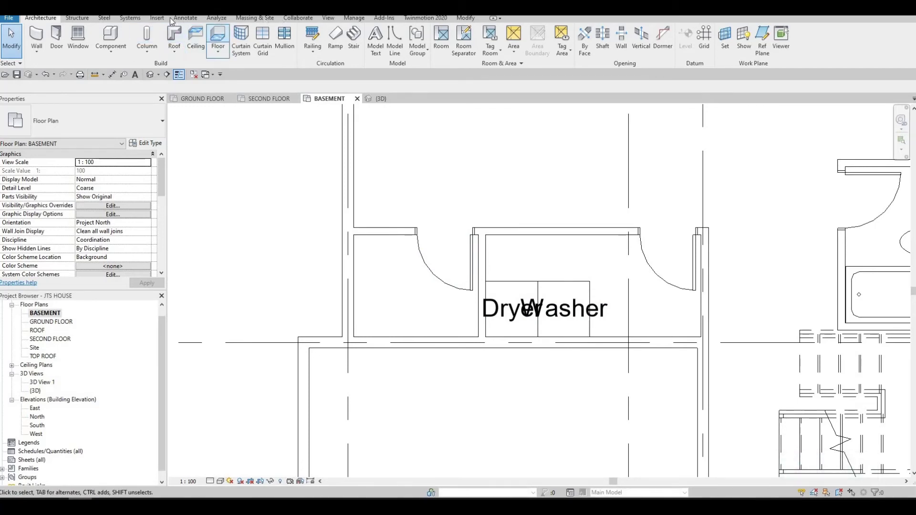
scroll(346, 50, "down", 5)
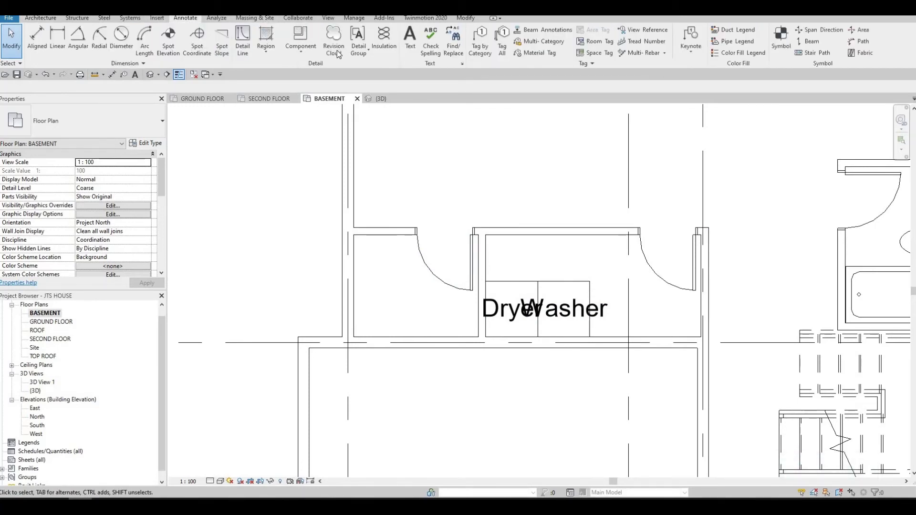
left_click(242, 42)
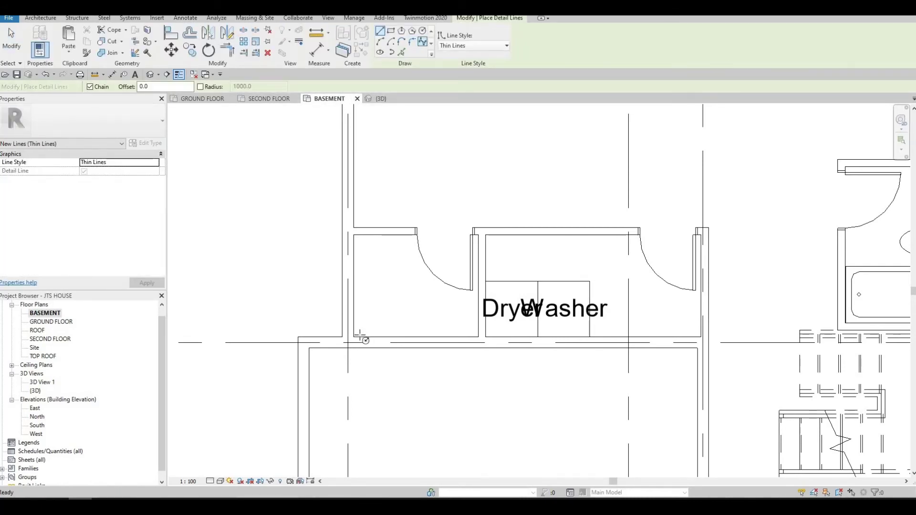
left_click(381, 315)
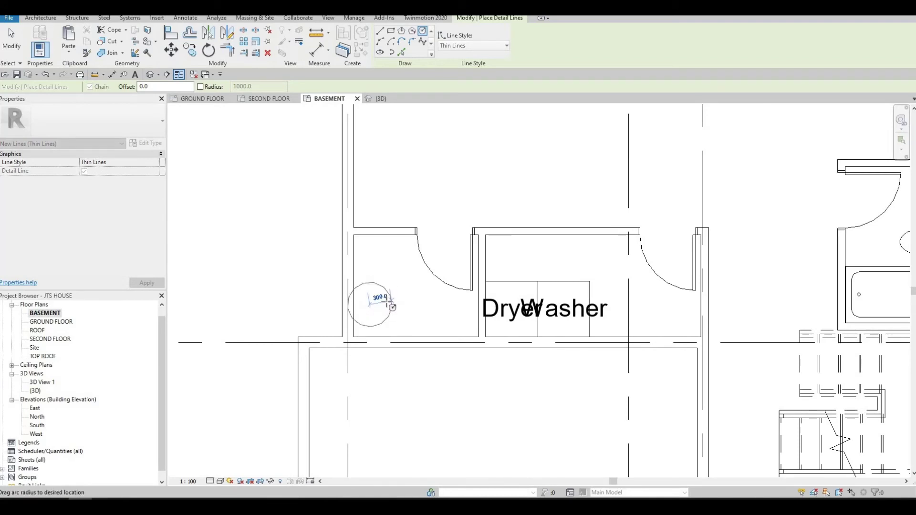
left_click(390, 298)
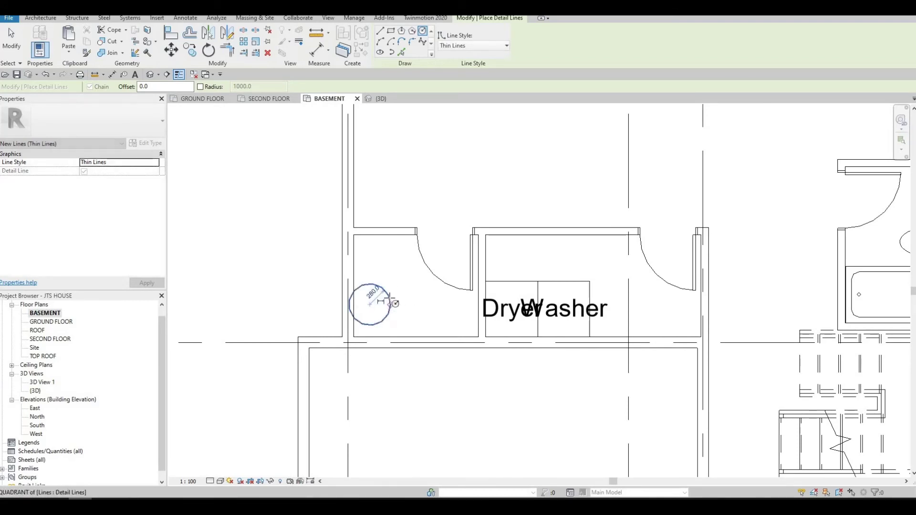
key("Escape")
key("Right")
key("Right")
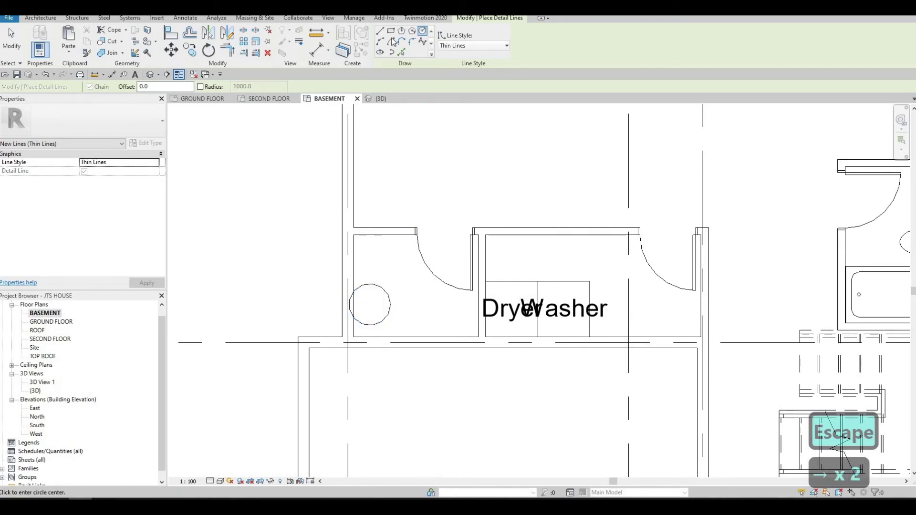
- Draw a detail-line rectangle about 860 mm wide in the left-hand small room's garage-side corner against the dividing wall
key("Return")
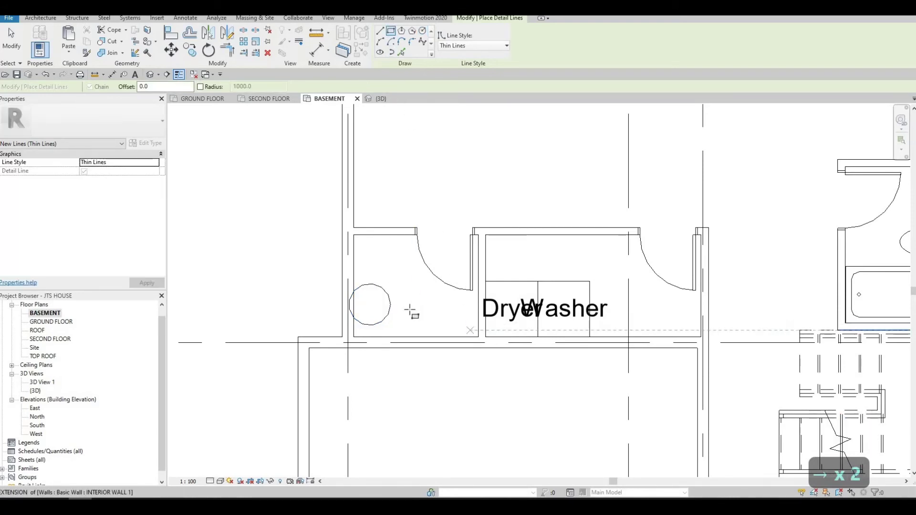
left_click(411, 296)
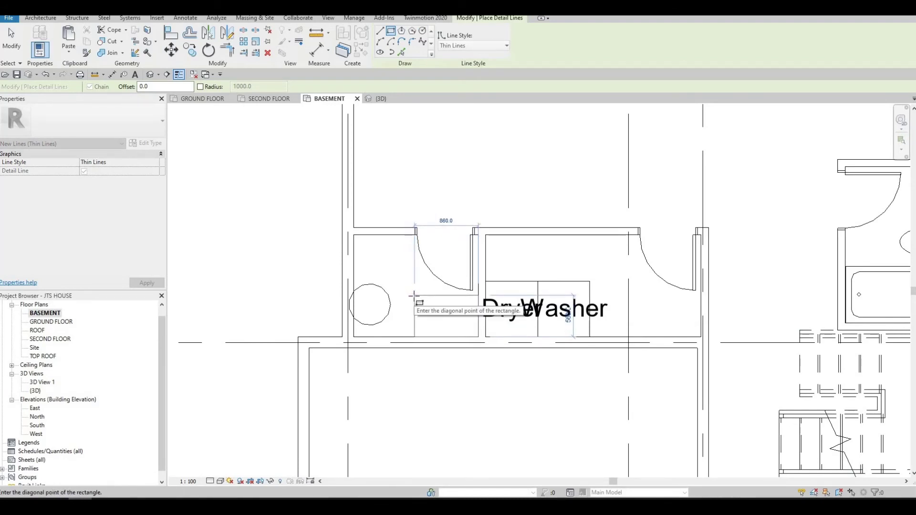
left_click(376, 323)
key("Escape")
key("Escape")
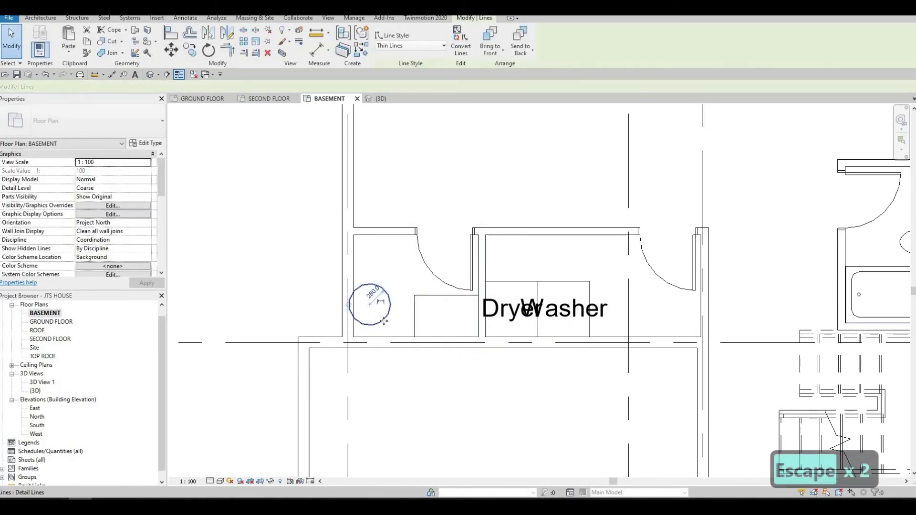
- Nudge the detail circle right and down so it sits inside the left-hand small room, clear of the walls
left_click(386, 325)
key("Right")
key("Right")
key("Right")
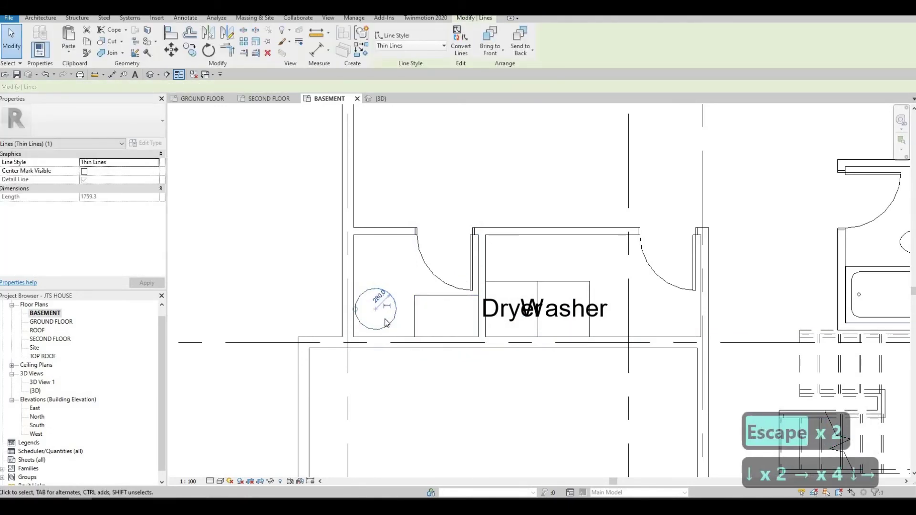
key("Down")
key("Right")
key("Down")
key("Right")
key("Down")
key("Down")
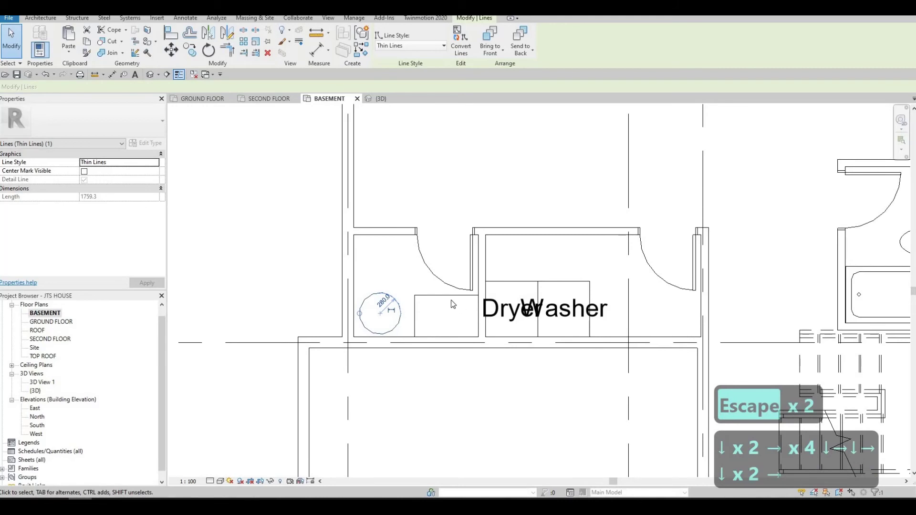
middle_click_drag(451, 300, 432, 287)
key("Escape")
key("Escape")
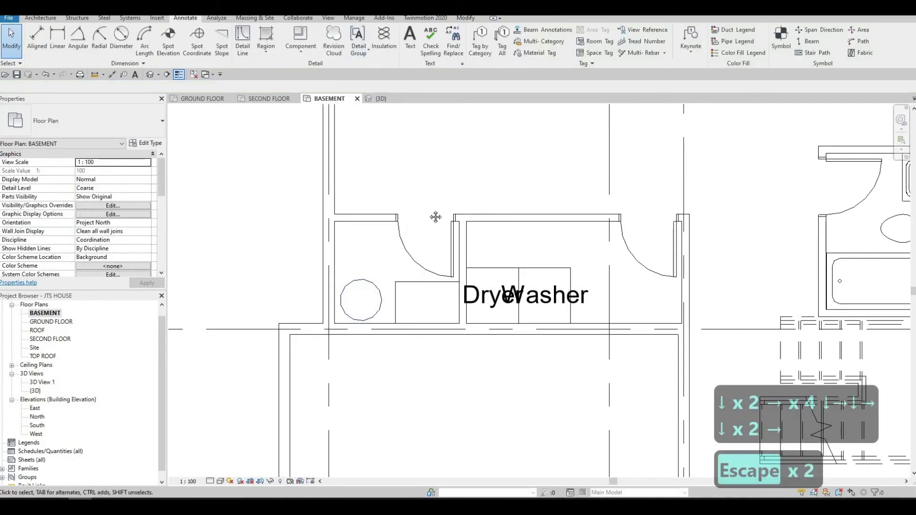
- Place tagged rooms in the large open basement area, the bathroom, and the enclosed garage-side area between grids C and D
scroll(479, 217, "down", 6)
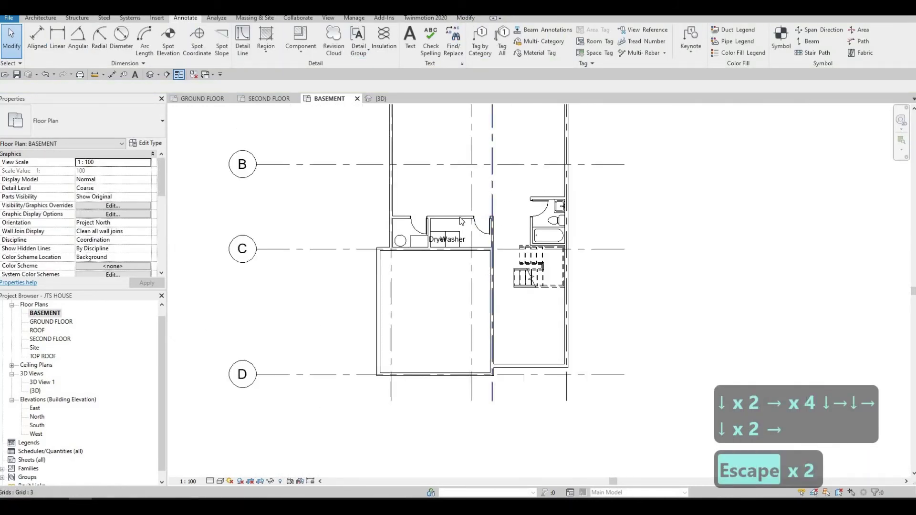
middle_click_drag(461, 221, 458, 290)
middle_click_drag(345, 79, 335, 56)
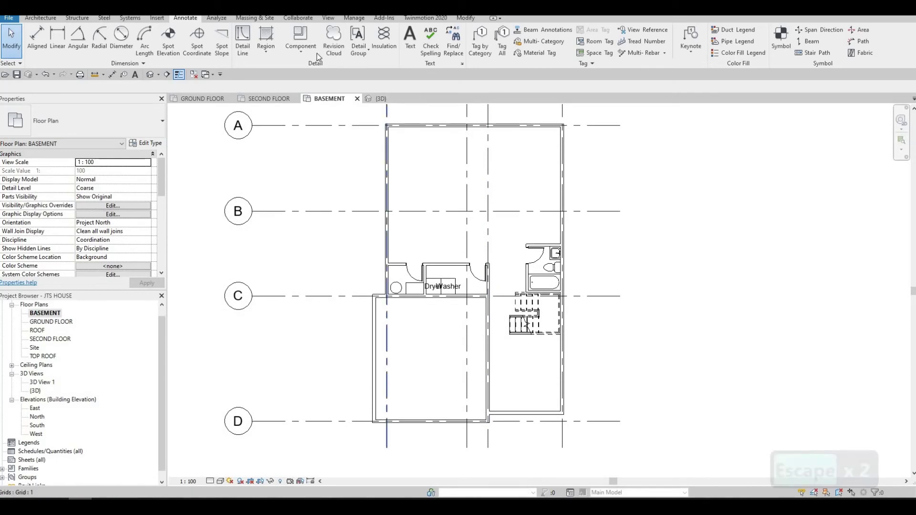
left_click(53, 19)
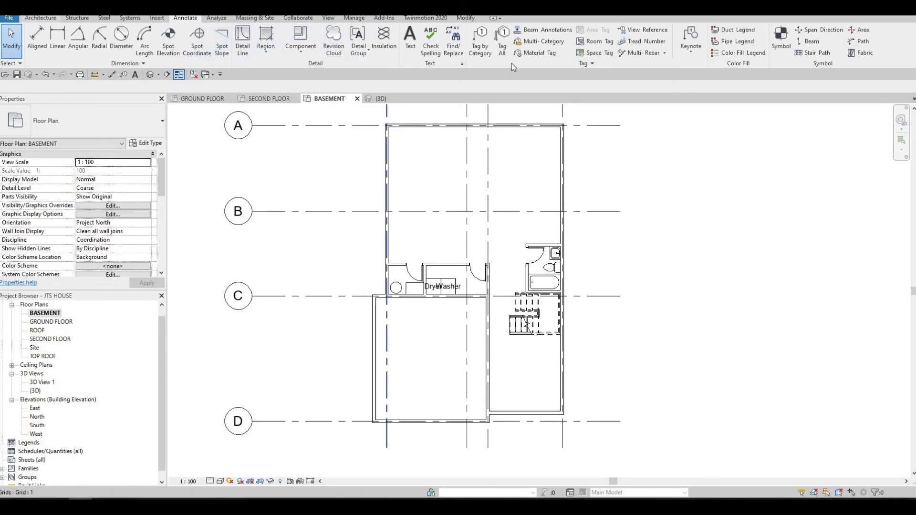
left_click(473, 193)
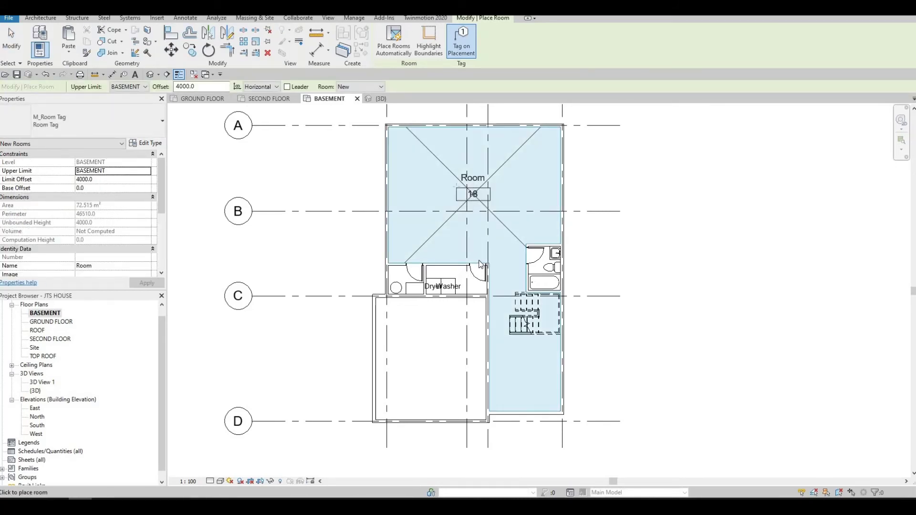
scroll(475, 262, "up", 1)
scroll(567, 317, "up", 1)
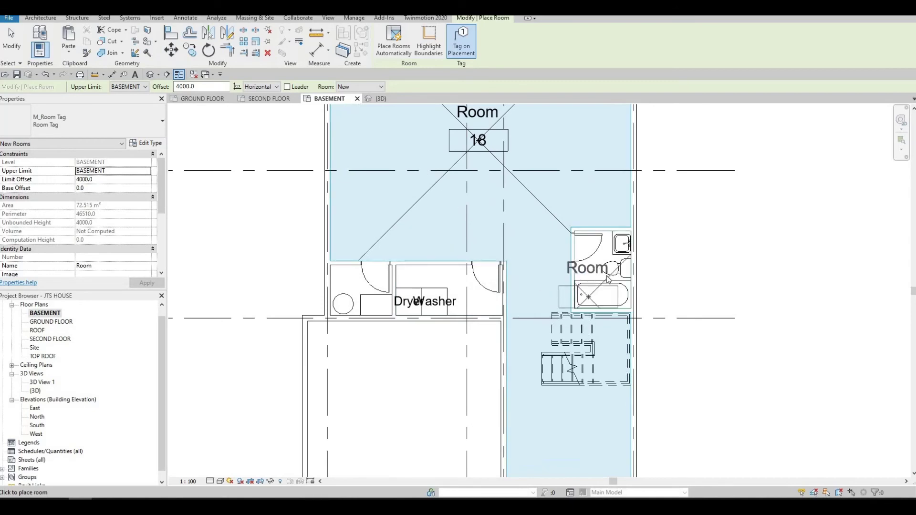
left_click(601, 271)
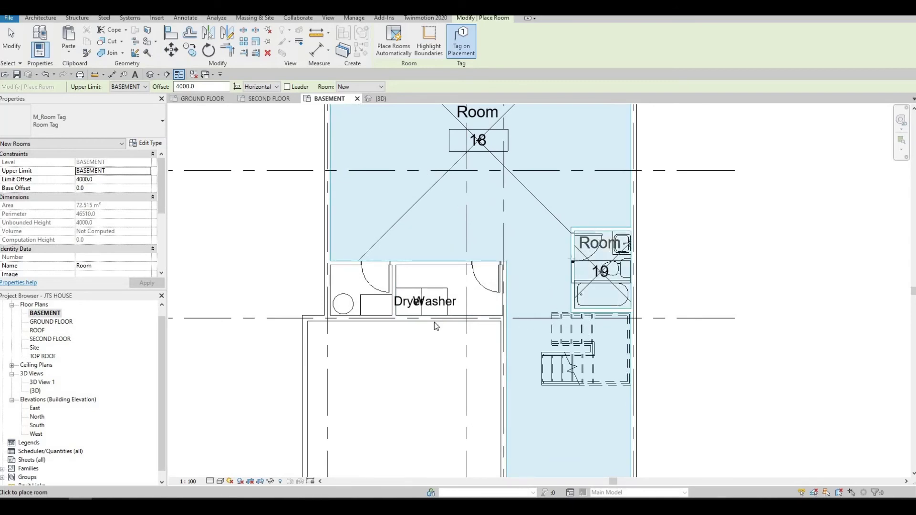
middle_click_drag(427, 405, 432, 323)
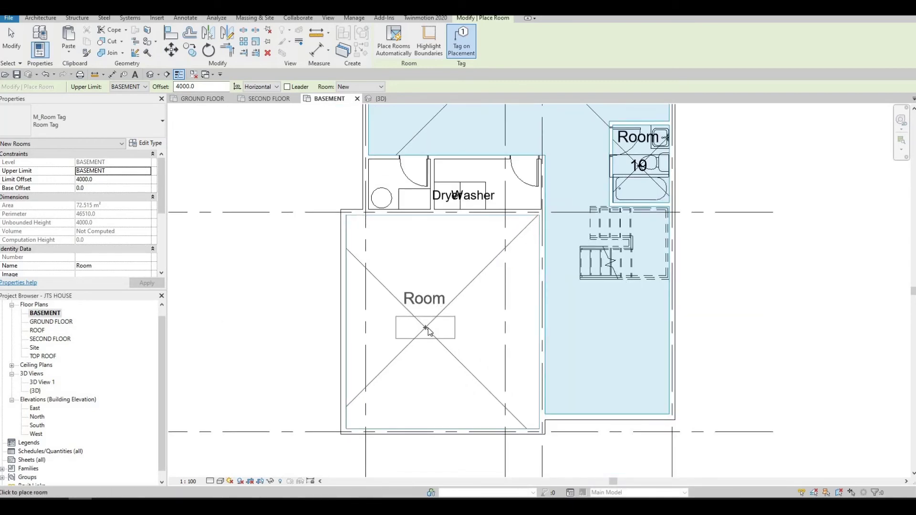
left_click(427, 328)
key("Escape")
key("Escape")
- Set the basement plan's view scale to 1:50
left_click(190, 481)
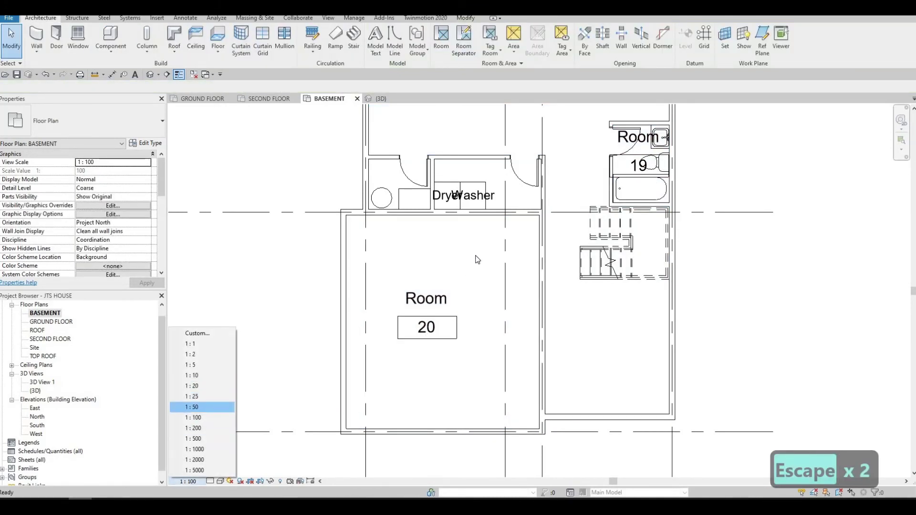
key("Escape")
middle_click_drag(449, 288, 435, 316)
scroll(435, 317, "up", 1)
scroll(433, 318, "down", 1)
scroll(398, 352, "up", 2)
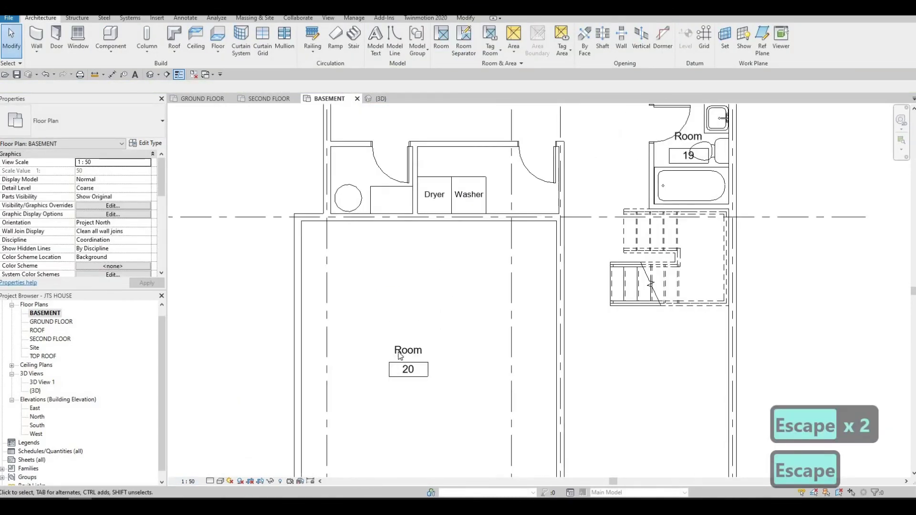
- Rename the room between grids C and D, below the laundry and utility rooms, to UNEXCAVATED
left_click(400, 353)
left_click(400, 351)
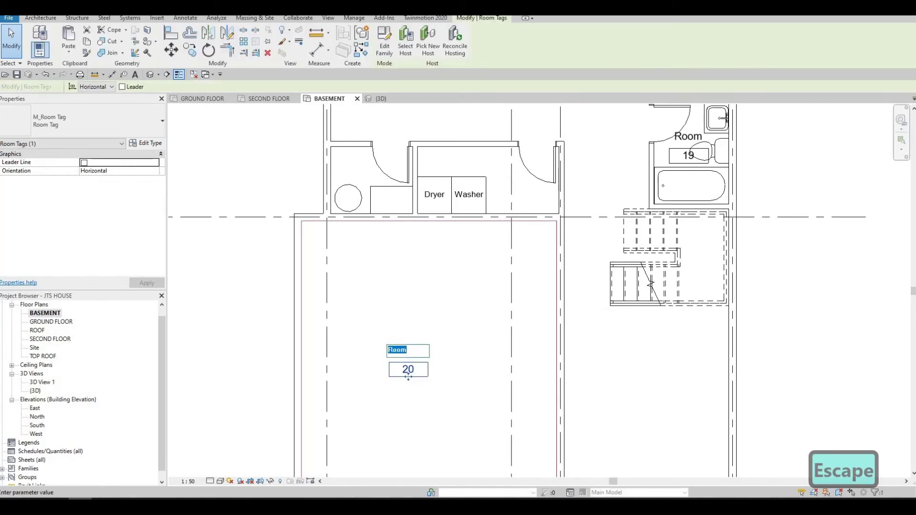
type("UNEX")
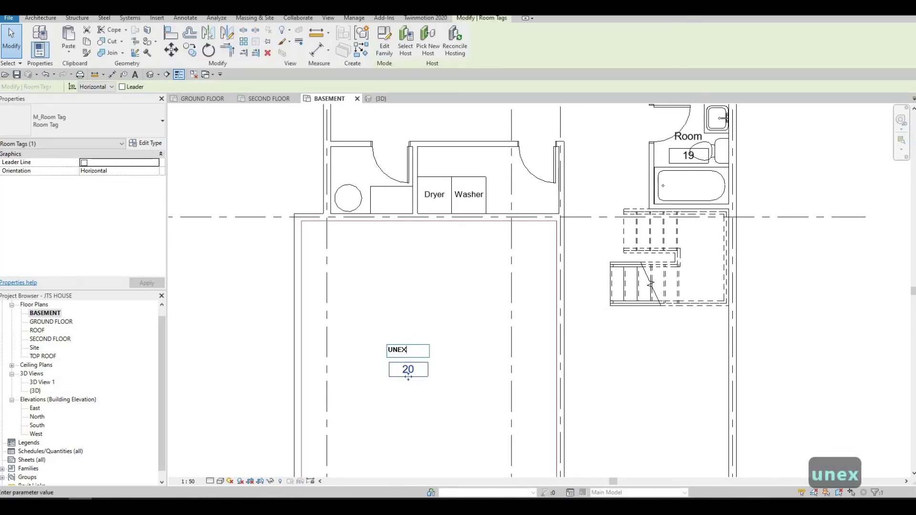
type("CAVATED")
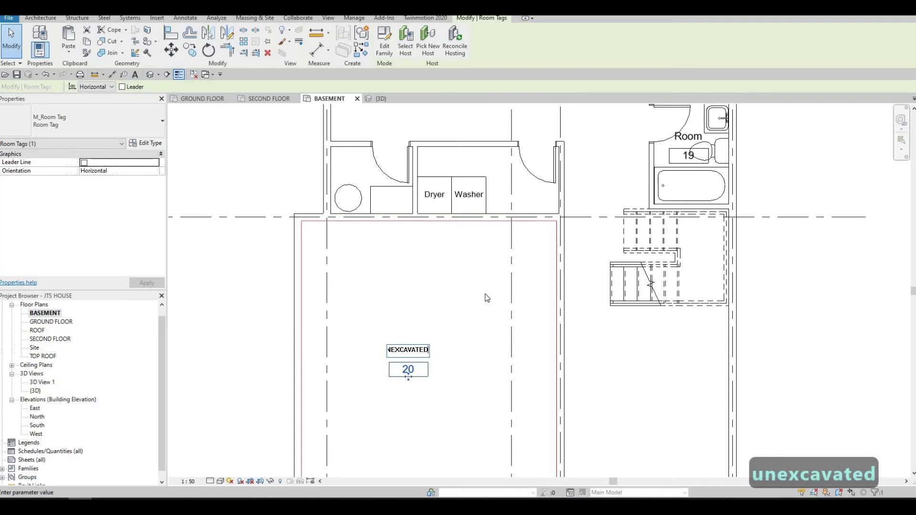
left_click(451, 359)
key("Escape")
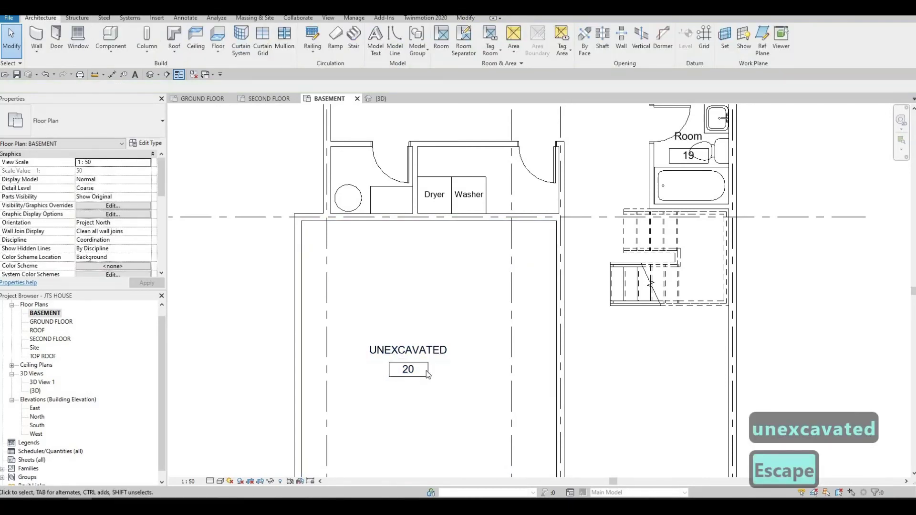
- Try turning off Show Room Number in the room tag's type properties
left_click(141, 143)
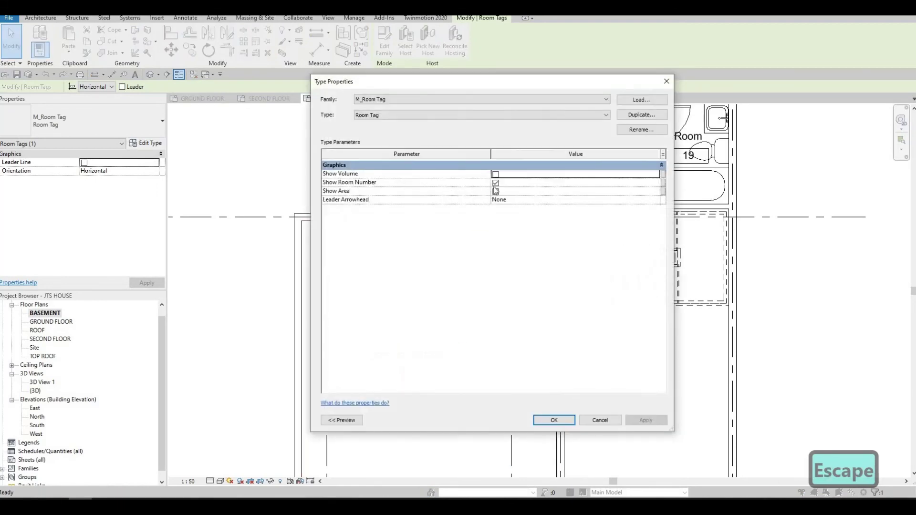
key("Down")
key("space")
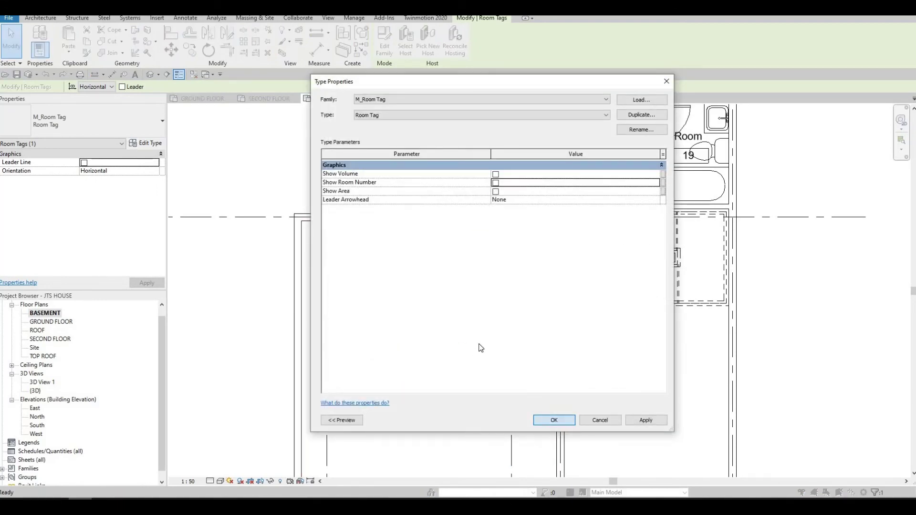
left_click(554, 420)
key("Escape")
middle_click_drag(562, 218, 492, 334)
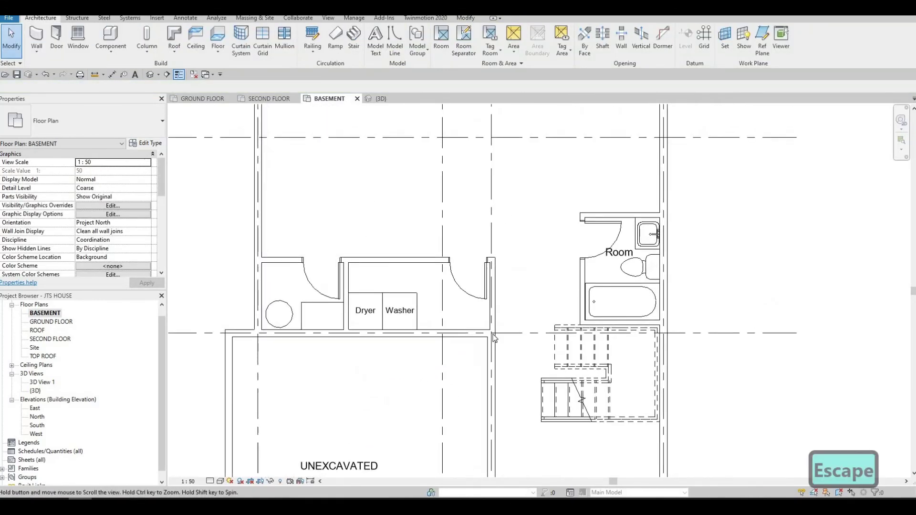
middle_click_drag(437, 370, 474, 314)
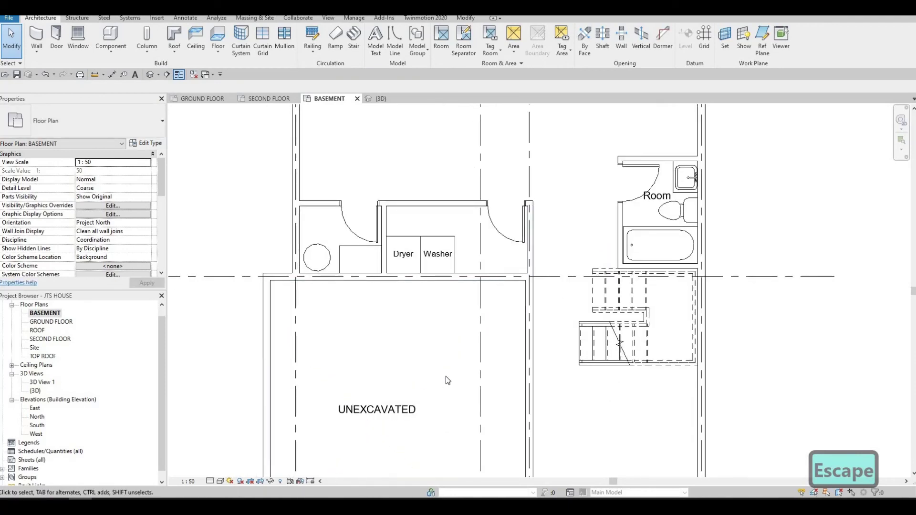
middle_click_drag(449, 396, 480, 337)
key("ctrl+z")
key("ctrl+z")
- Rename the bathroom's room tag to WR 3
middle_click_drag(659, 211, 587, 289)
middle_click_drag(612, 212, 588, 247)
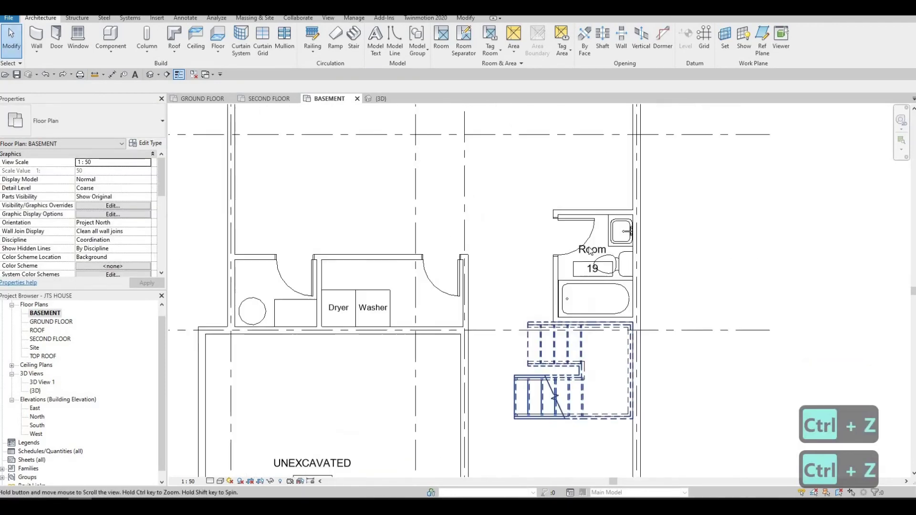
left_click(590, 251)
left_click(584, 250)
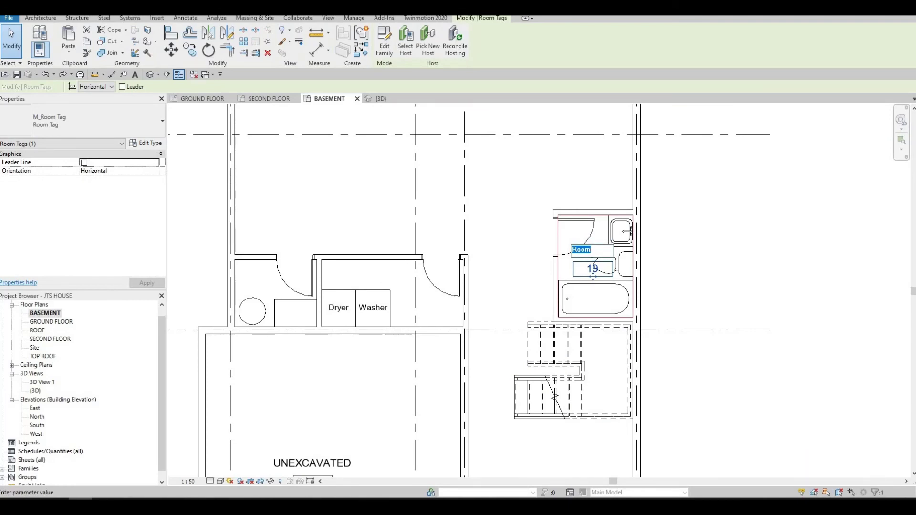
type("WR 3")
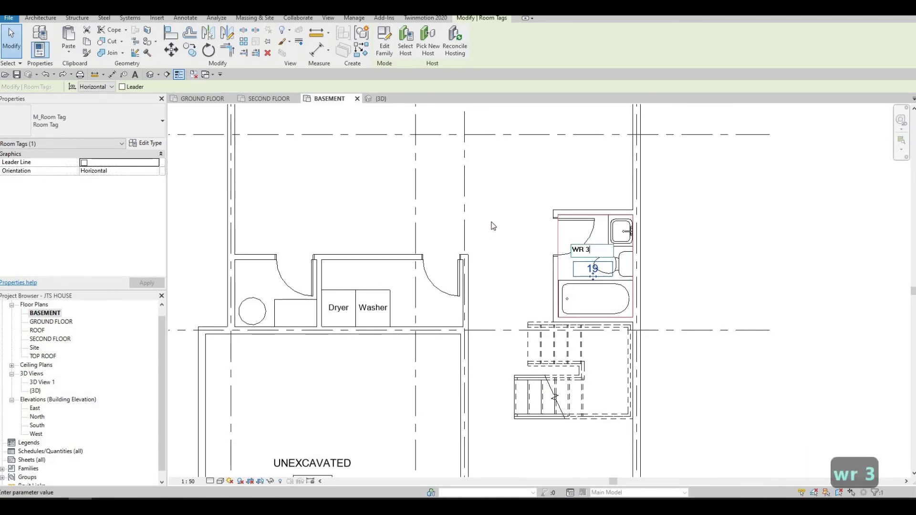
left_click(496, 210)
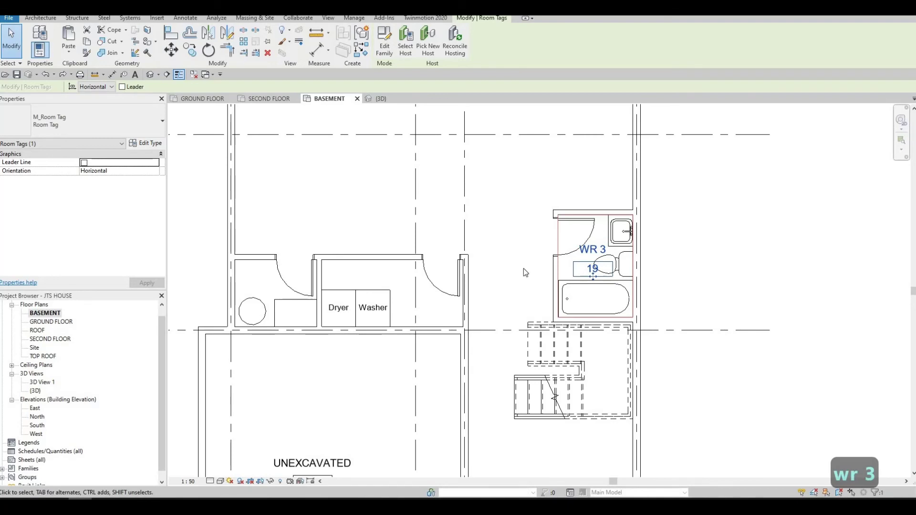
key("Escape")
- Rename the large open area's room tag to UNFINISHED BASEMENT
scroll(523, 404, "down", 2)
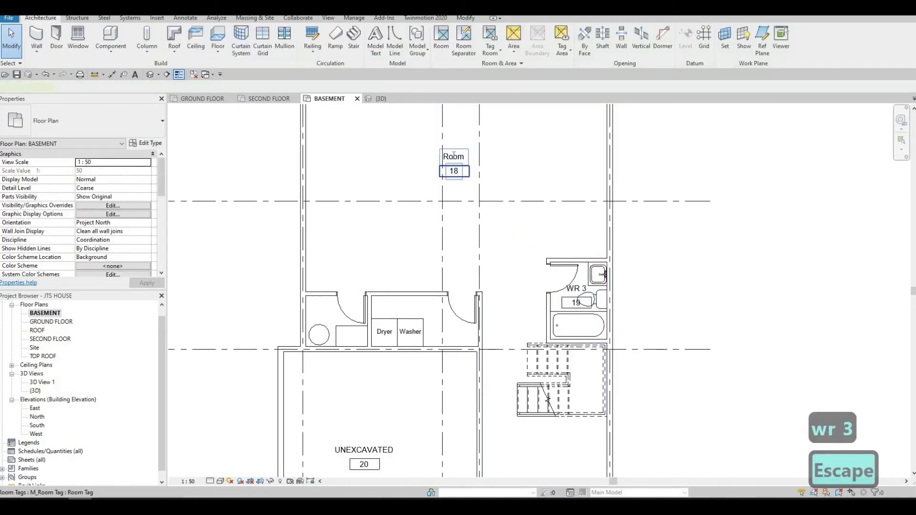
double_click(454, 155)
type("UN")
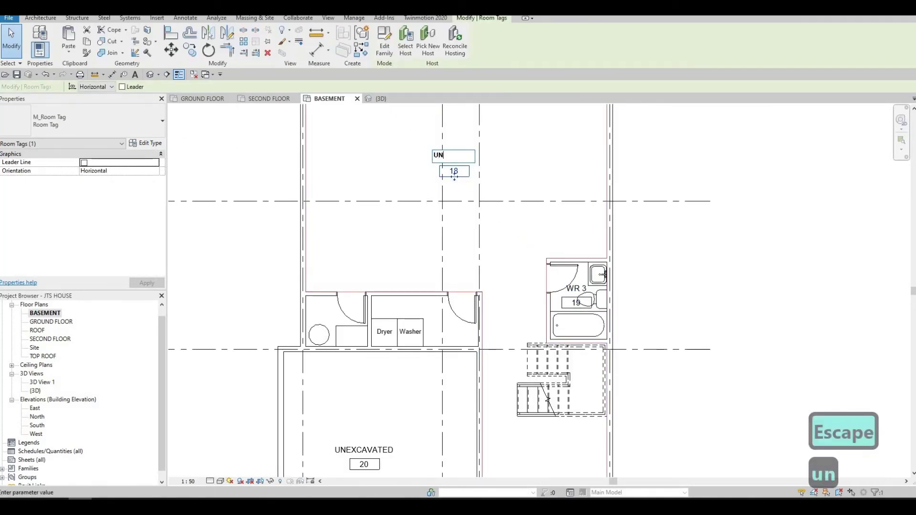
type("finished bas")
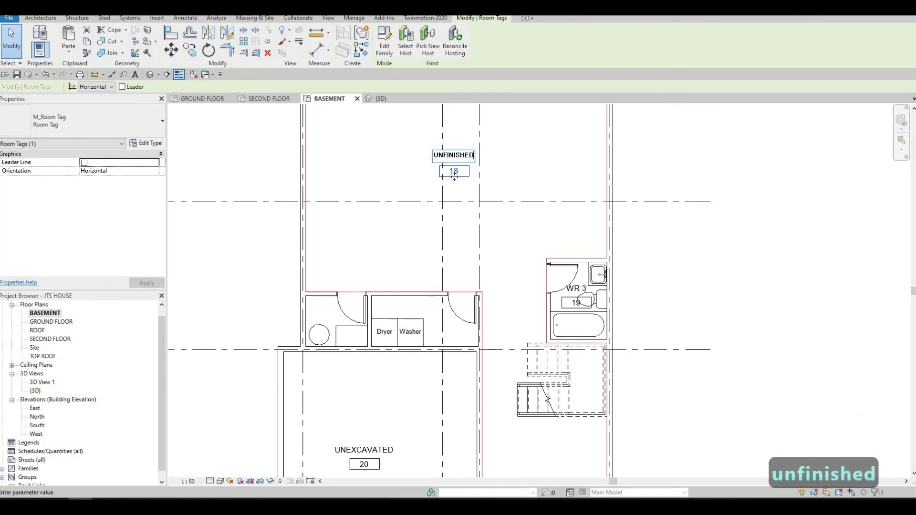
type("eme")
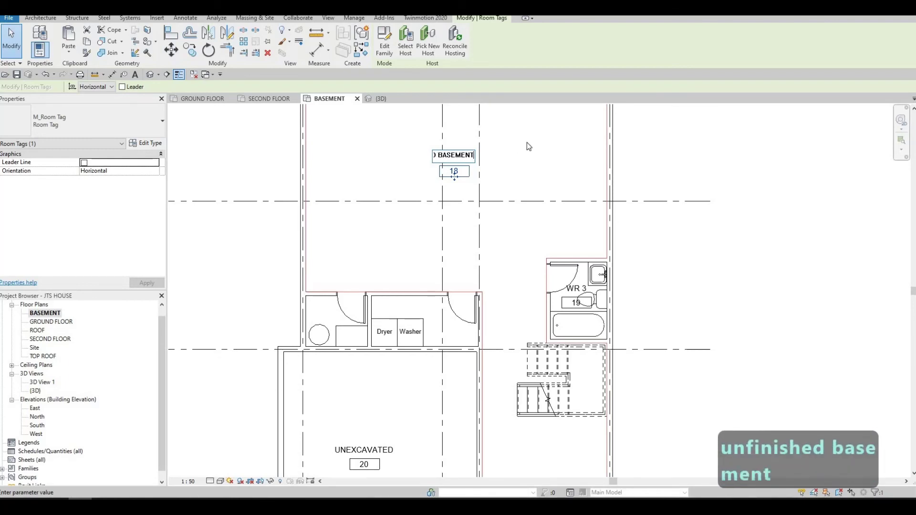
key("Escape")
key("Escape")
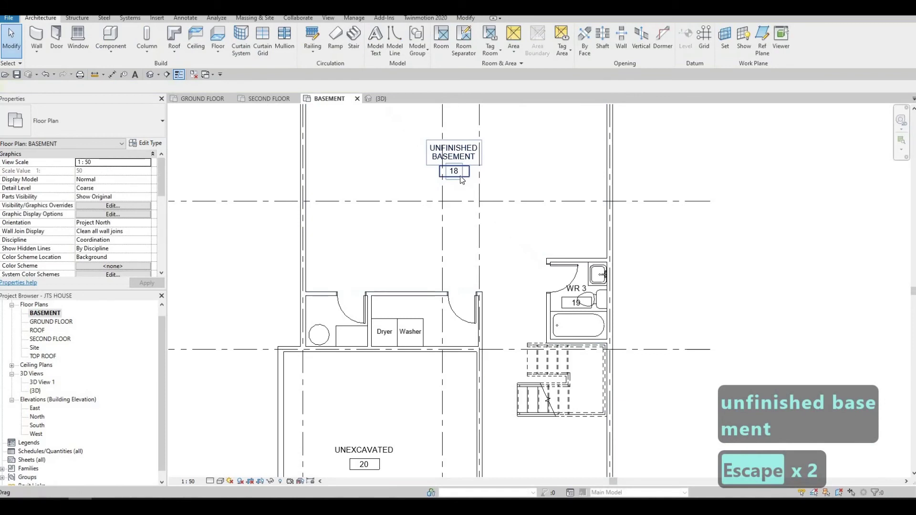
- Turn off Show Room Number in the type properties of the UNFINISHED BASEMENT room tag
left_click(460, 175)
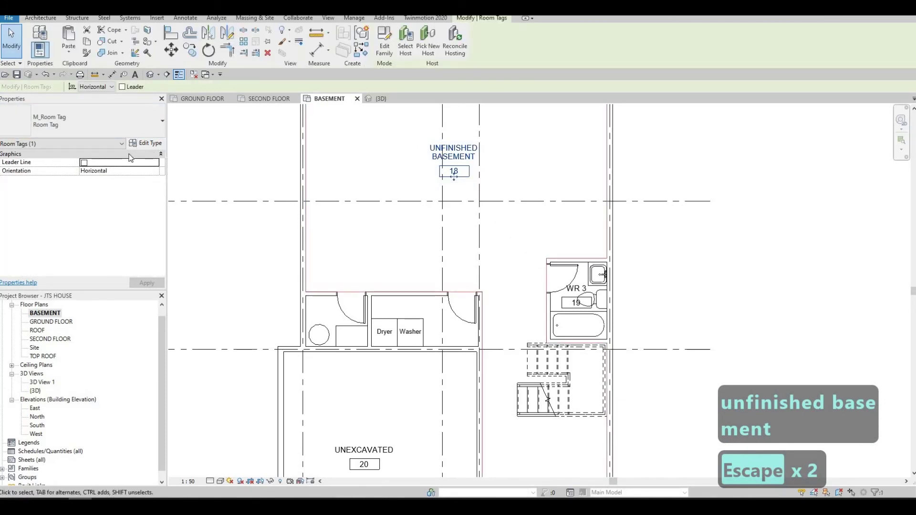
left_click(144, 143)
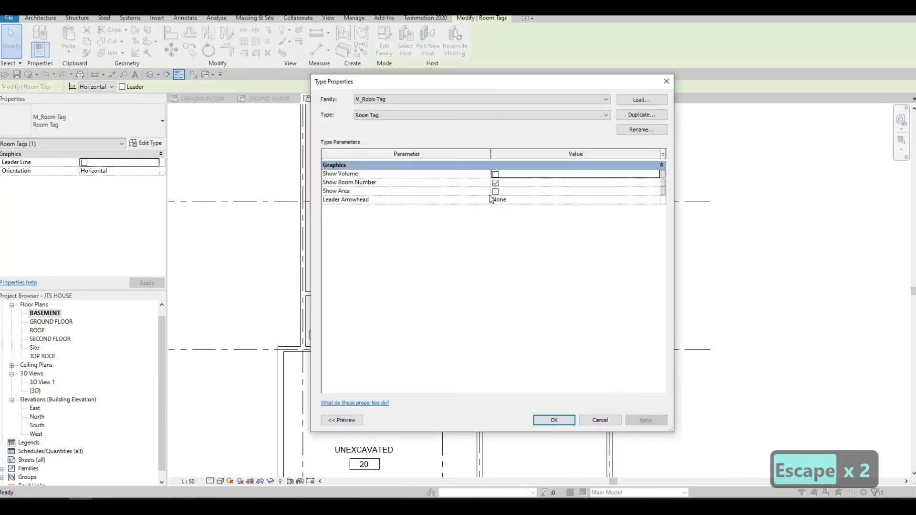
left_click(496, 183)
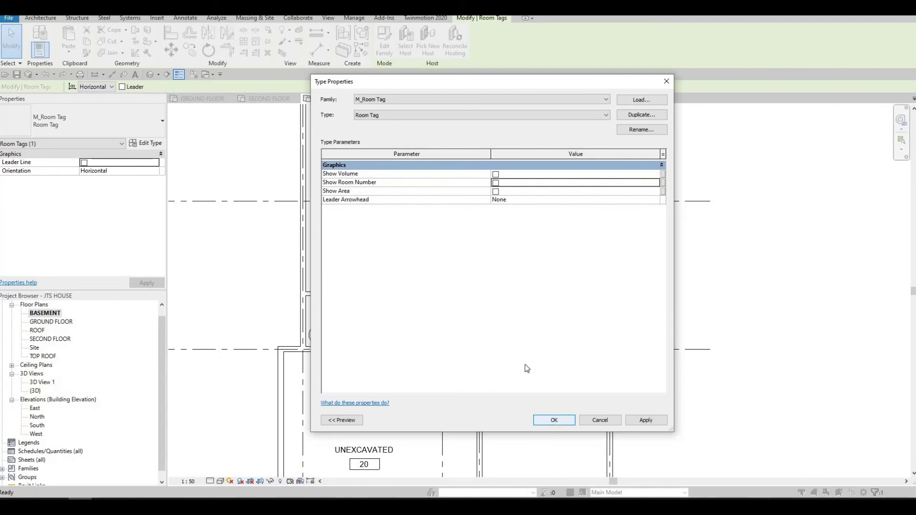
left_click(553, 419)
key("Escape")
key("Escape")
scroll(556, 259, "up", 3)
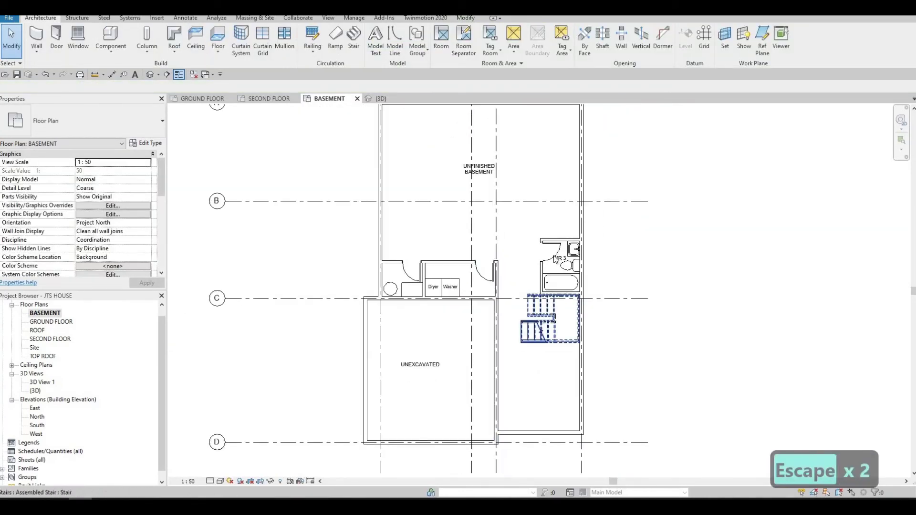
scroll(556, 259, "up", 4)
left_click(554, 255)
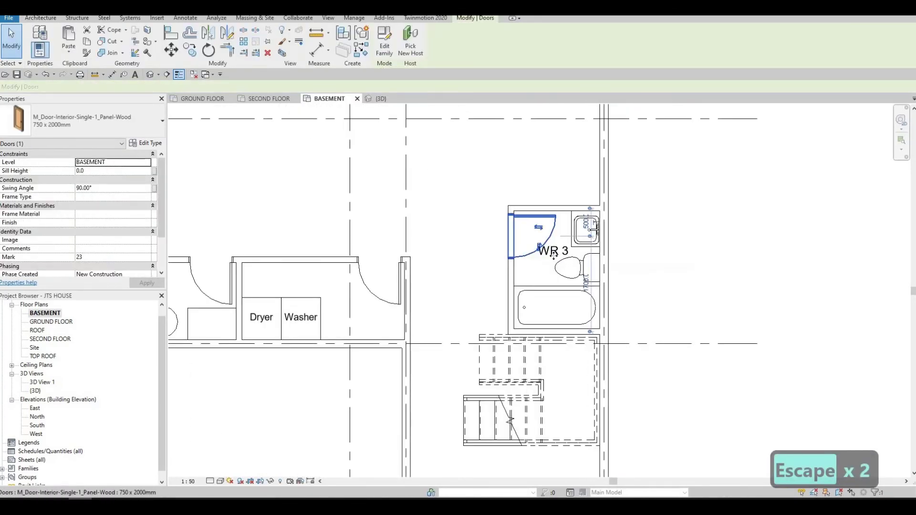
key("Up")
key("Up")
key("Down")
key("Down")
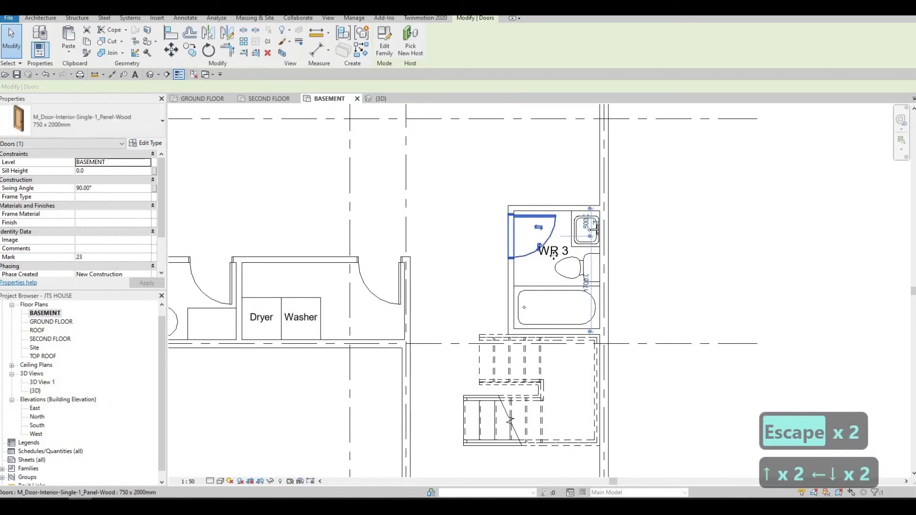
key("Escape")
- Nudge the WR 3 room tag down and left into the clear space between the door swing, toilet and bathtub
left_click(563, 252)
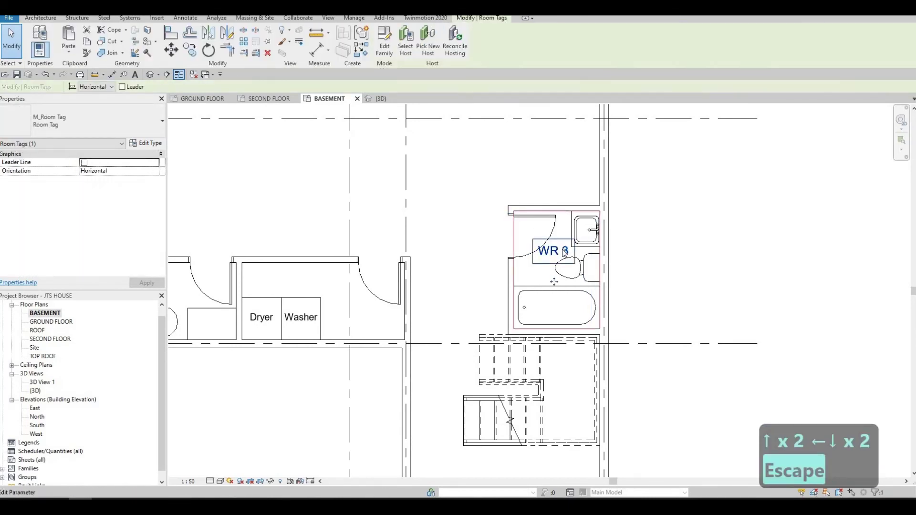
key("Down")
key("Left")
key("Down")
key("Left")
key("Down")
key("Left")
key("Left")
key("Left")
key("Left")
key("Left")
key("Left")
key("Left")
key("Left")
key("Left")
key("Down")
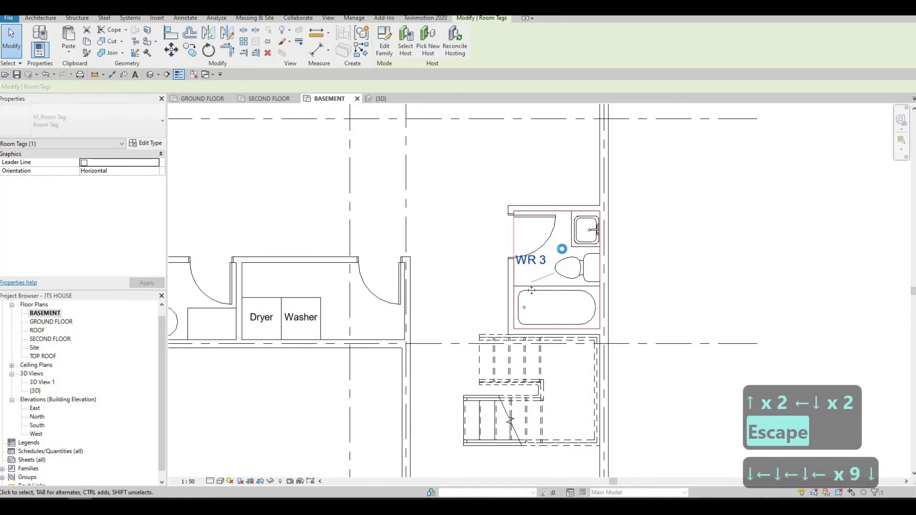
key("Right")
key("Right")
key("Down")
key("Down")
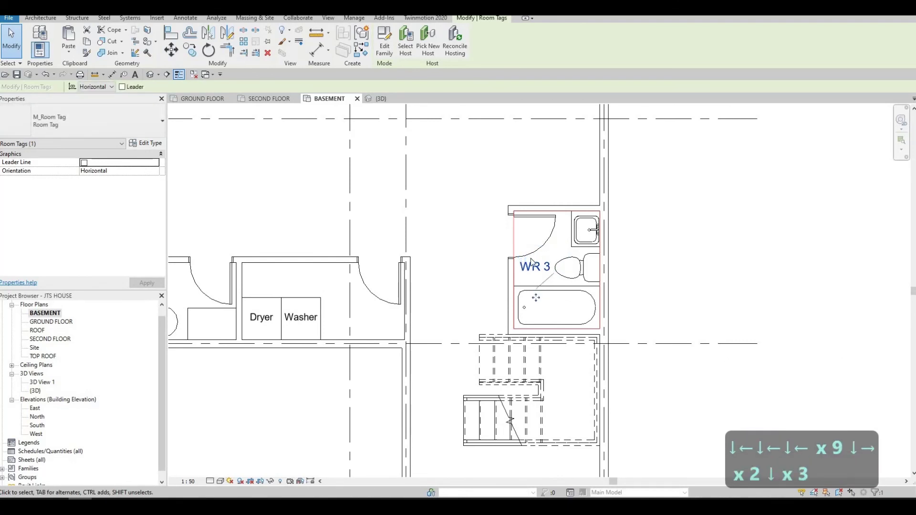
- Draw an INTERIOR WALL 1 wall about 3525 mm long between the two exterior walls, across the space below the stairs
key("Escape")
key("Escape")
scroll(531, 261, "down", 5)
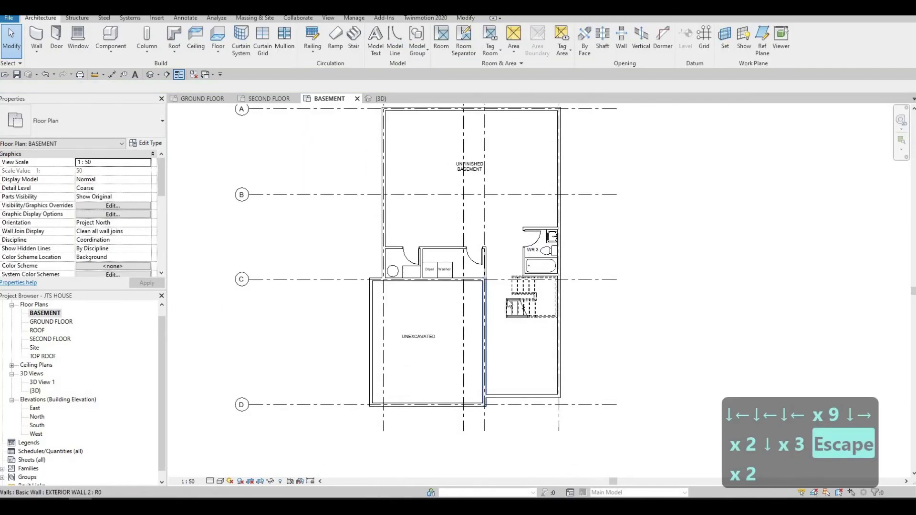
middle_click_drag(510, 304, 477, 344)
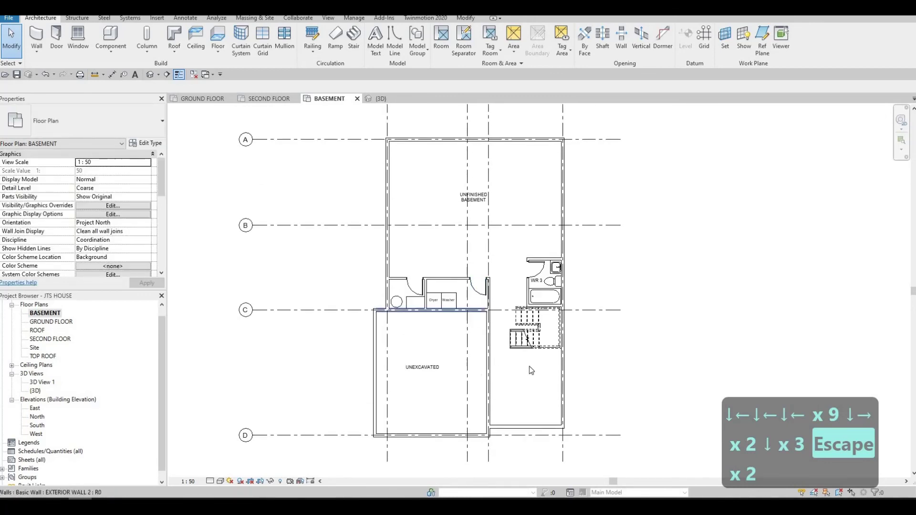
middle_click_drag(507, 392, 507, 382)
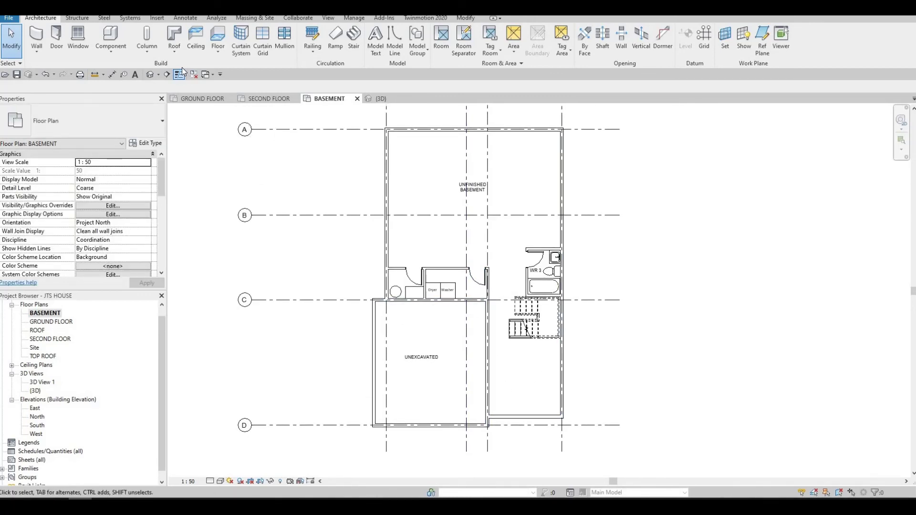
left_click(36, 33)
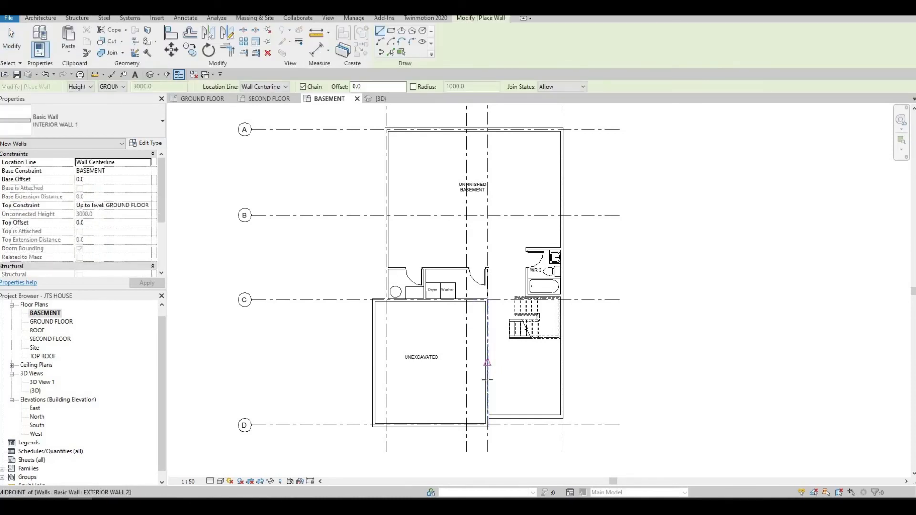
left_click(578, 379)
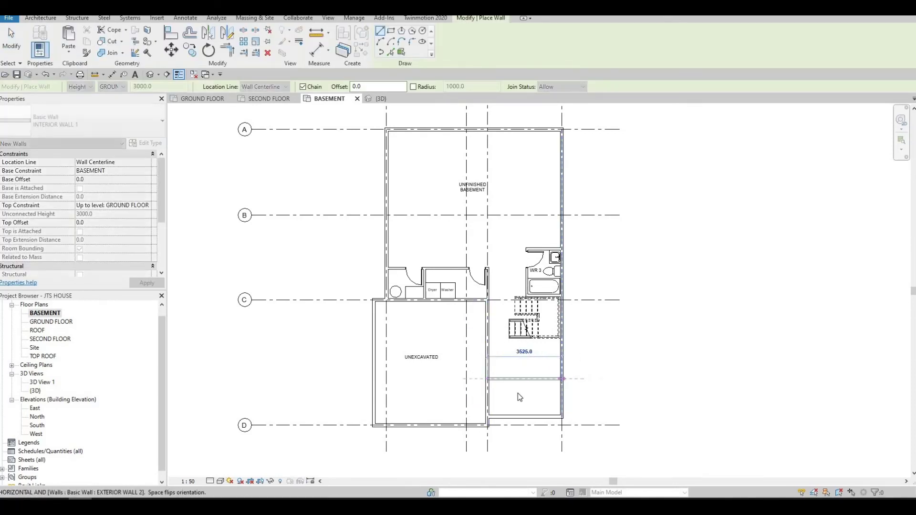
key("Escape")
key("Escape")
key("Escape")
- Set the new interior wall's distance from the exterior wall below it to 1500 mm
scroll(516, 385, "up", 2)
left_click(525, 371)
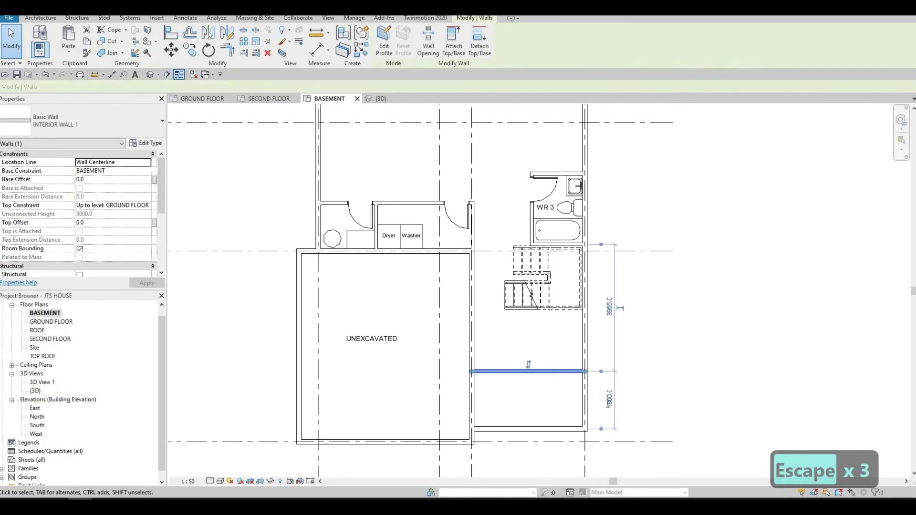
left_click(608, 403)
type("1")
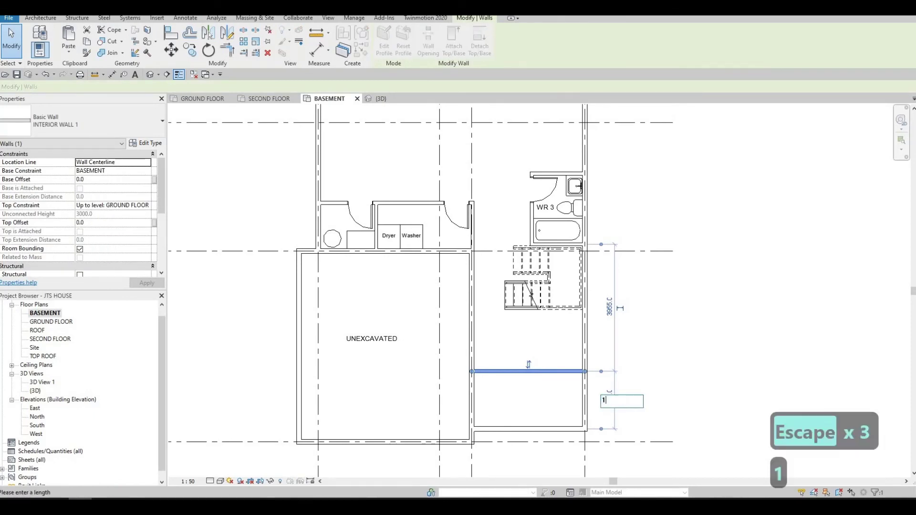
key("Return")
key("Escape")
key("Escape")
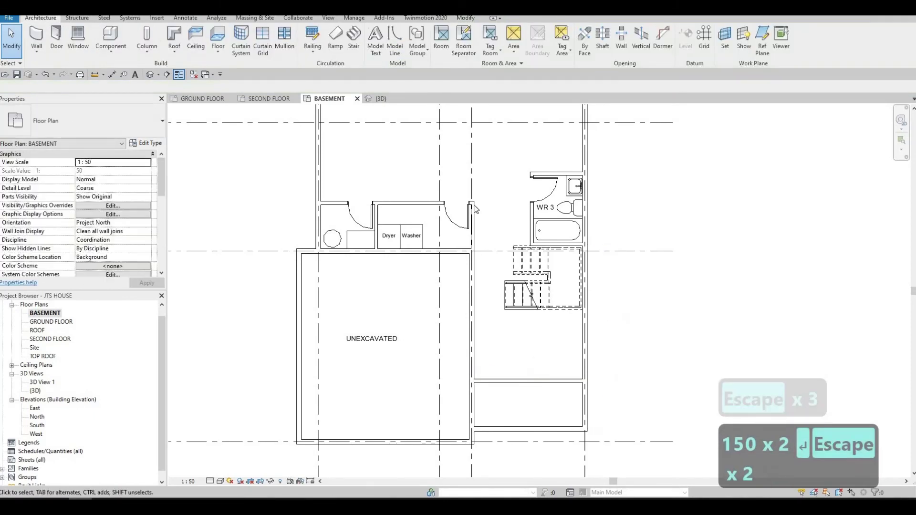
- Place a 750 x 2000mm interior door matching the bathroom's near the left end of the new wall, swinging into the enclosed room
left_click(552, 189)
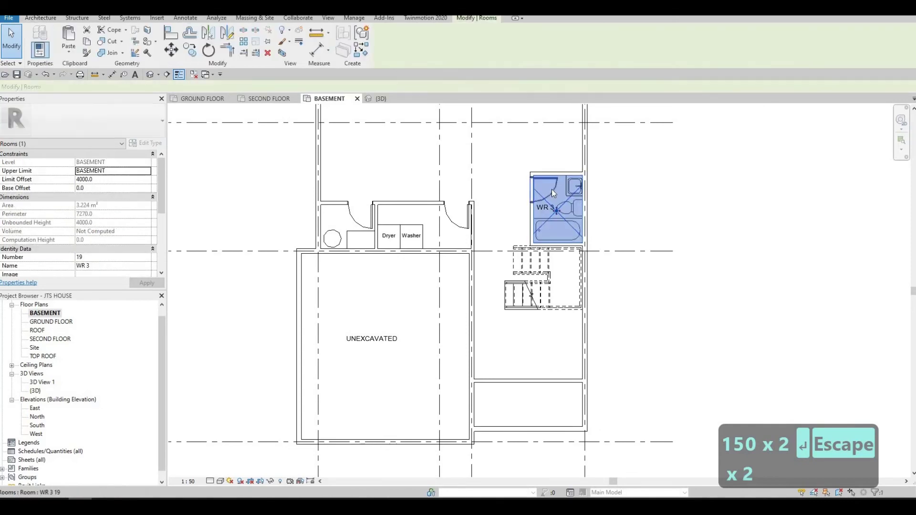
key("Escape")
left_click(546, 188)
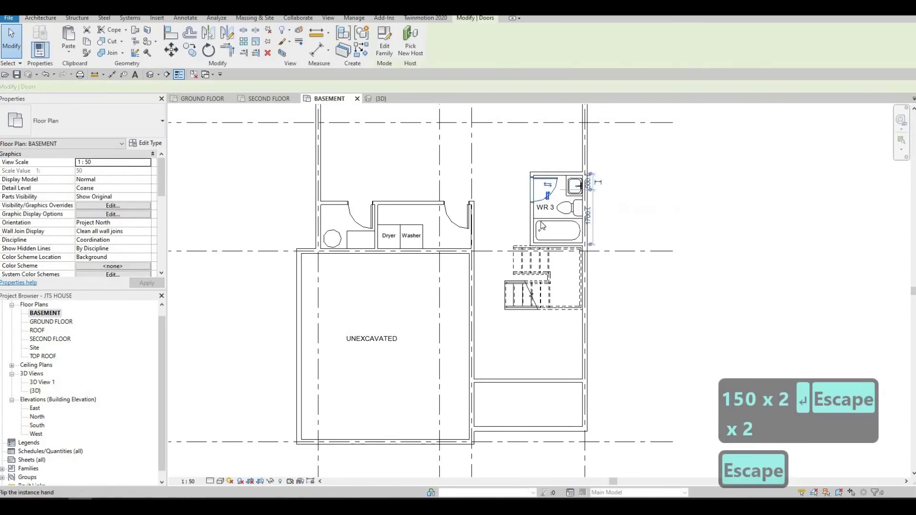
key("c")
key("s")
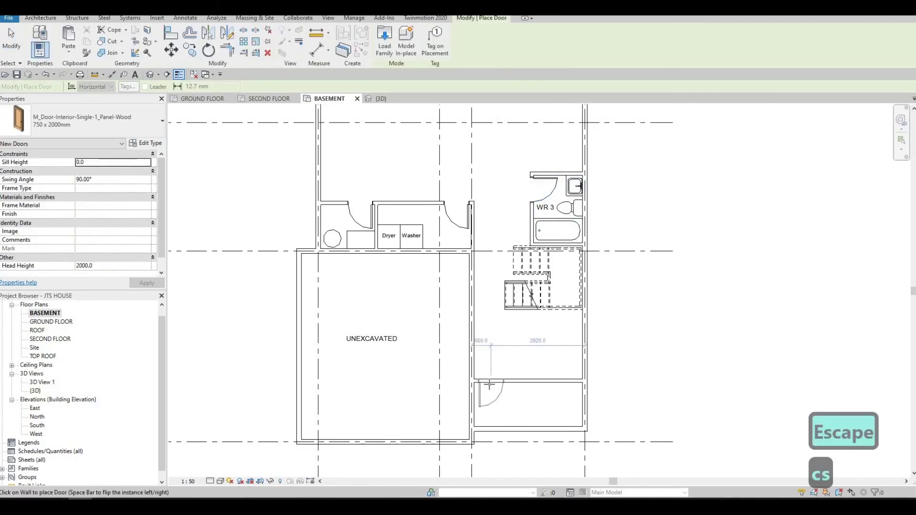
key("Escape")
key("Escape")
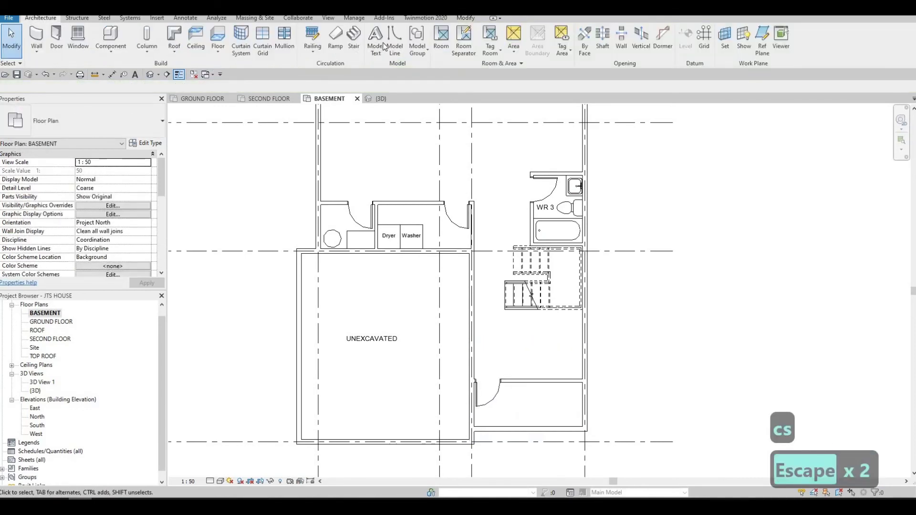
- Place a tagged room in the narrow enclosed space below the new interior wall
left_click(442, 43)
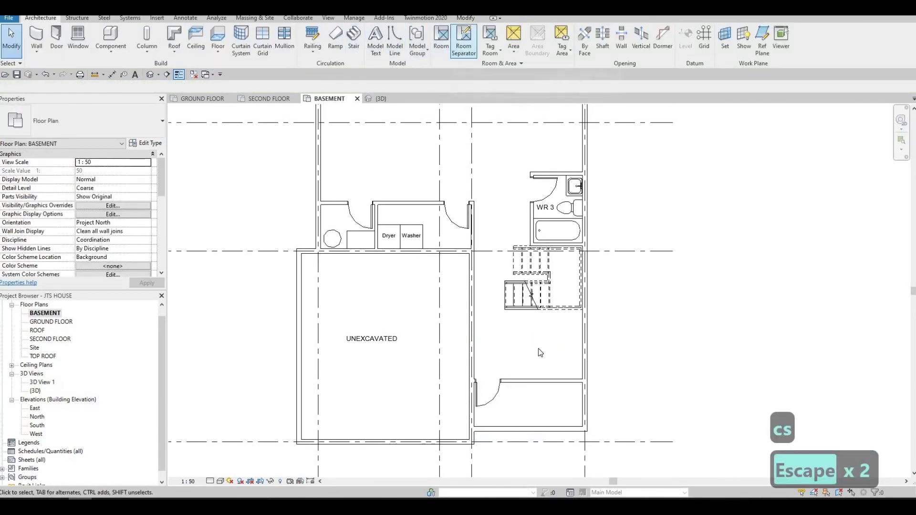
left_click(533, 396)
key("Escape")
key("Escape")
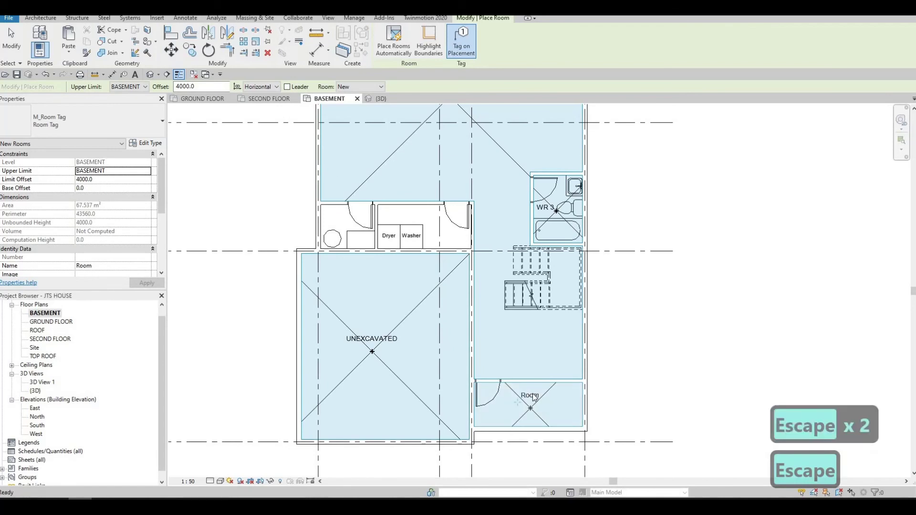
- Rename the new room's tag to COLD ROOM
left_click(532, 395)
left_click(530, 395)
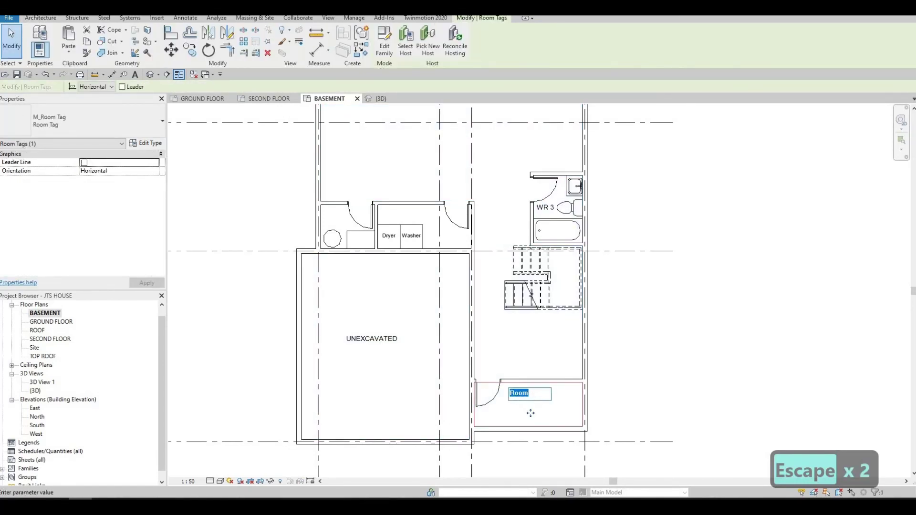
type("cold room")
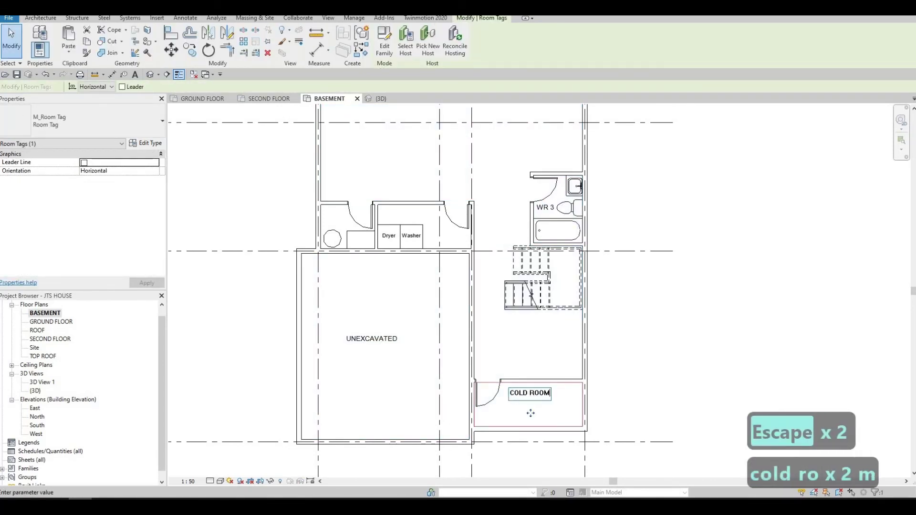
left_click(557, 387)
key("Escape")
key("Escape")
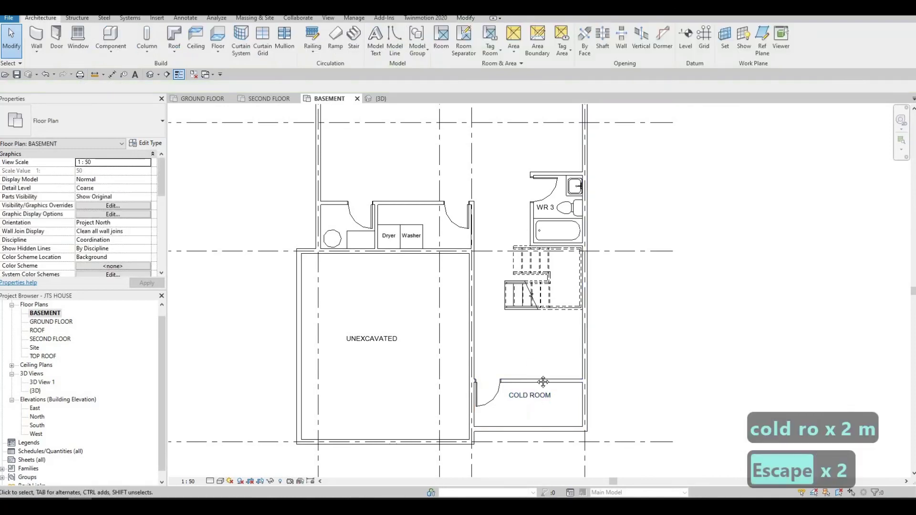
- Examine the overall basement floor plan, including its walls, fixtures, doors and room tags
scroll(547, 374, "down", 3)
middle_click_drag(526, 333, 526, 344)
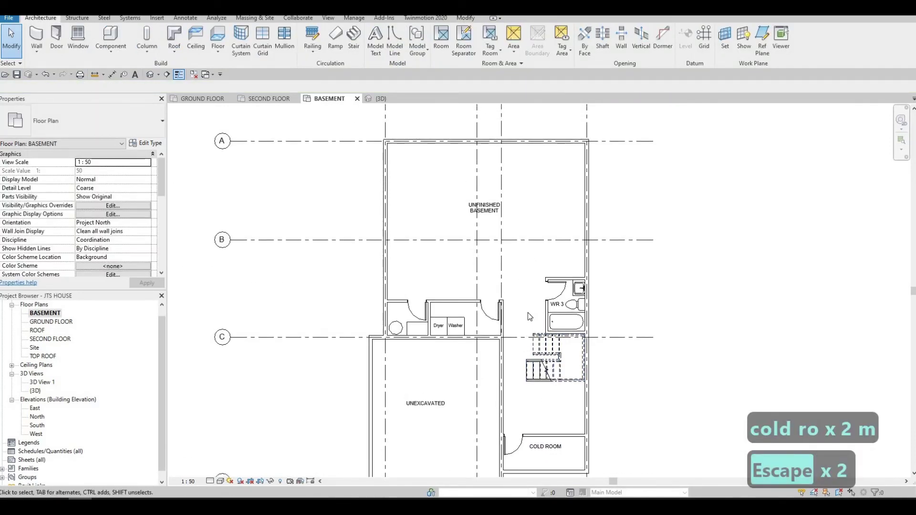
middle_click_drag(528, 313, 543, 284)
scroll(456, 331, "down", 2)
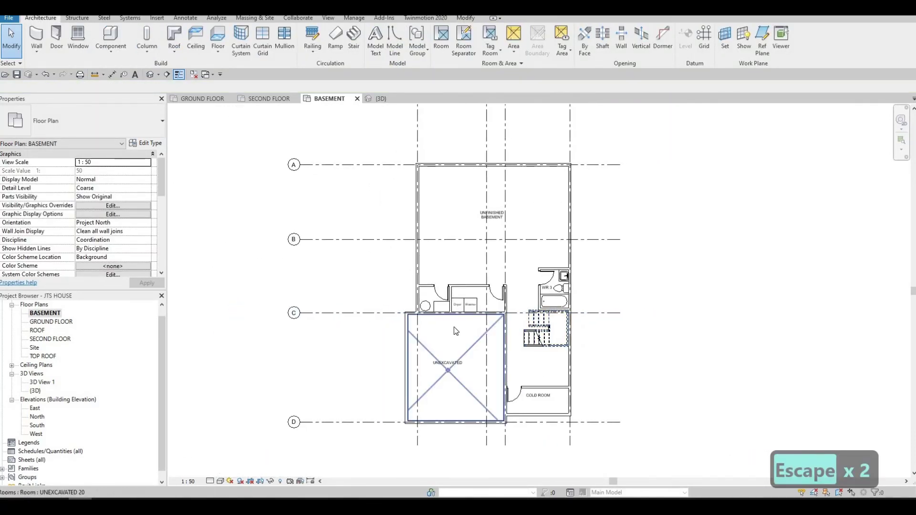
scroll(488, 363, "up", 2)
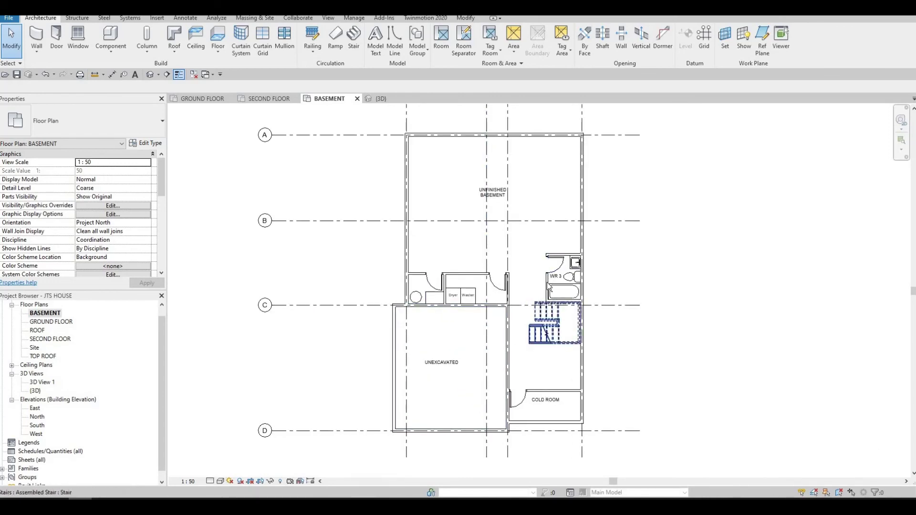
middle_click_drag(530, 355, 506, 343)
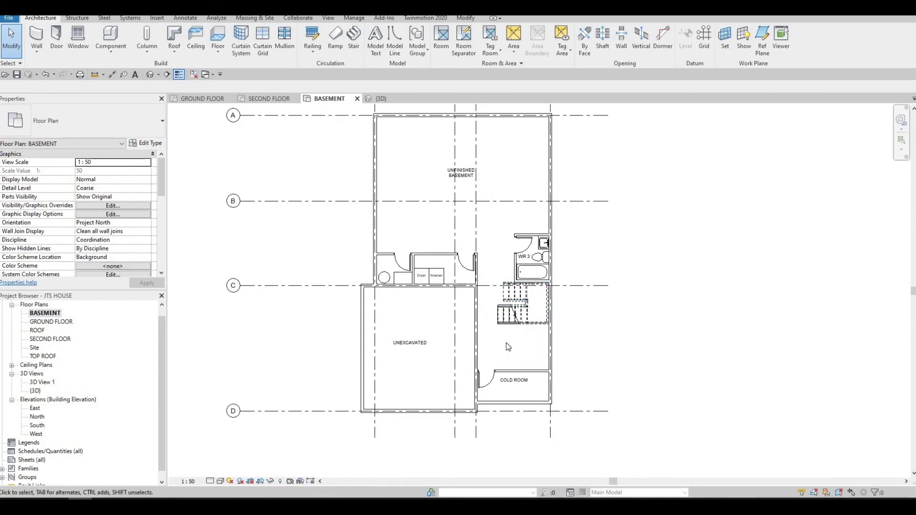
scroll(429, 387, "down", 3)
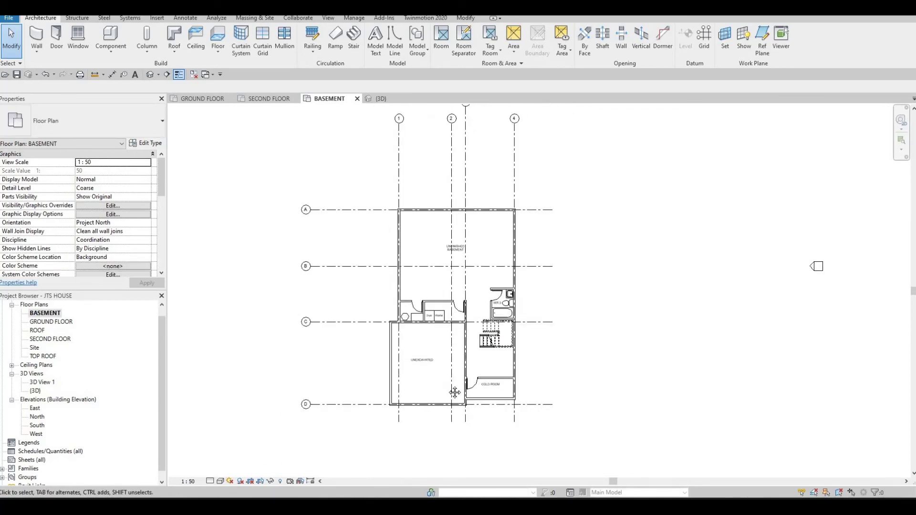
middle_click_drag(463, 382, 479, 409)
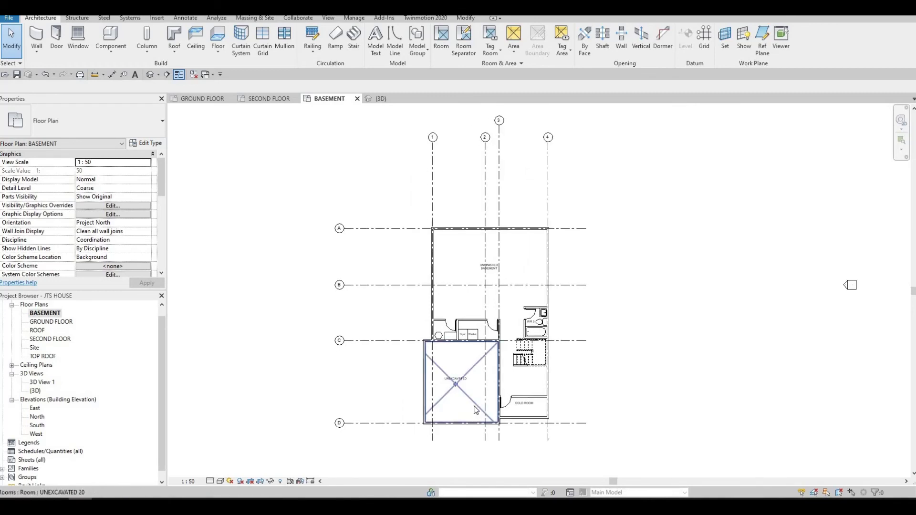